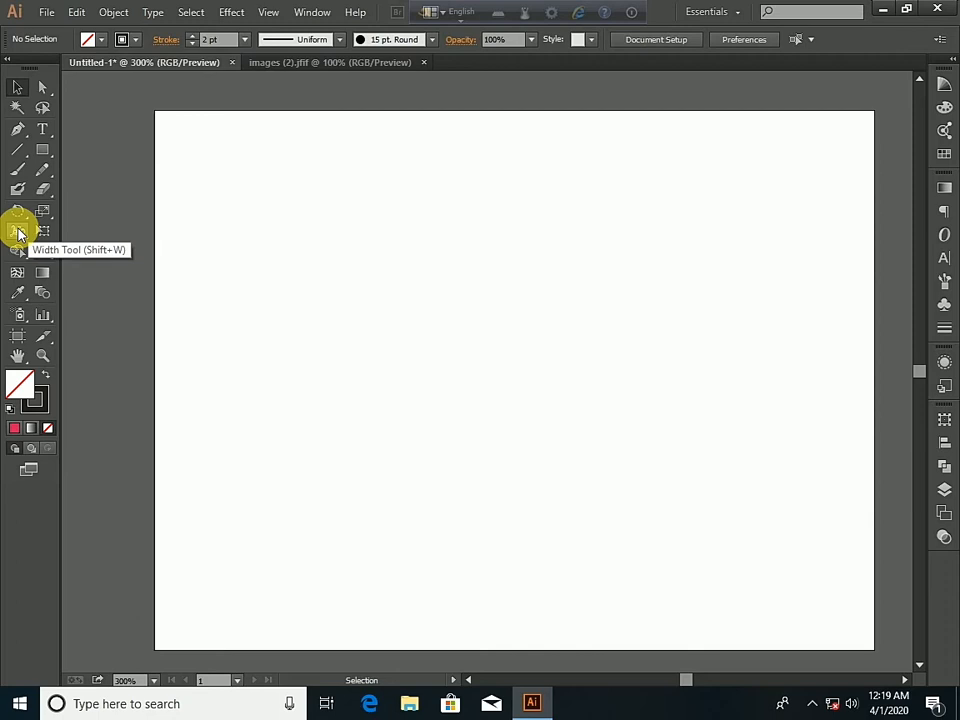
left_click_drag(18, 233, 111, 204)
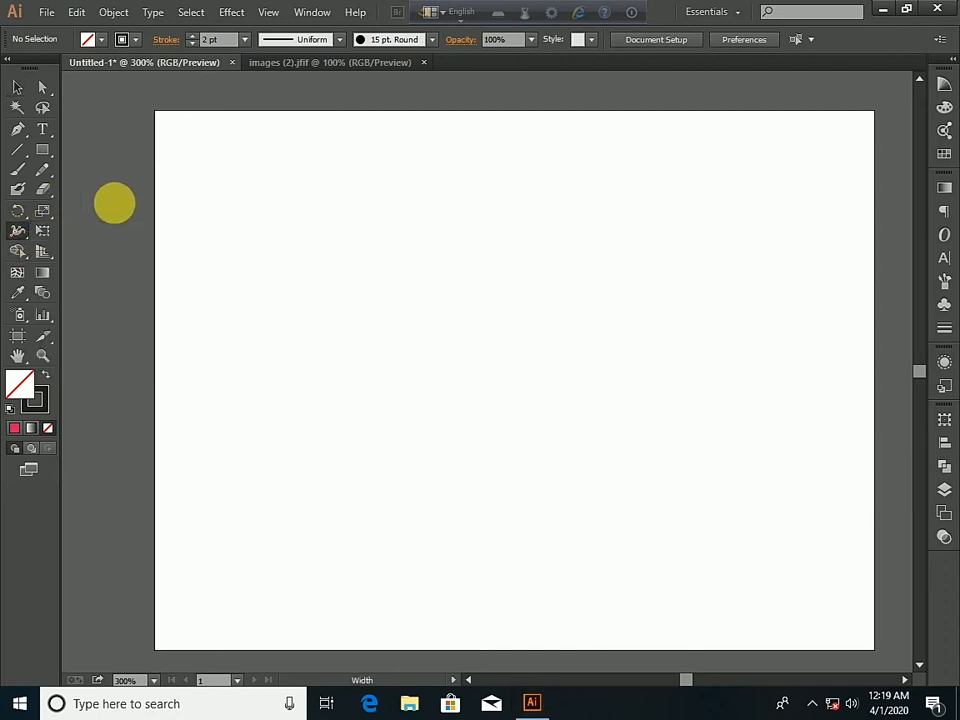
left_click(47, 231)
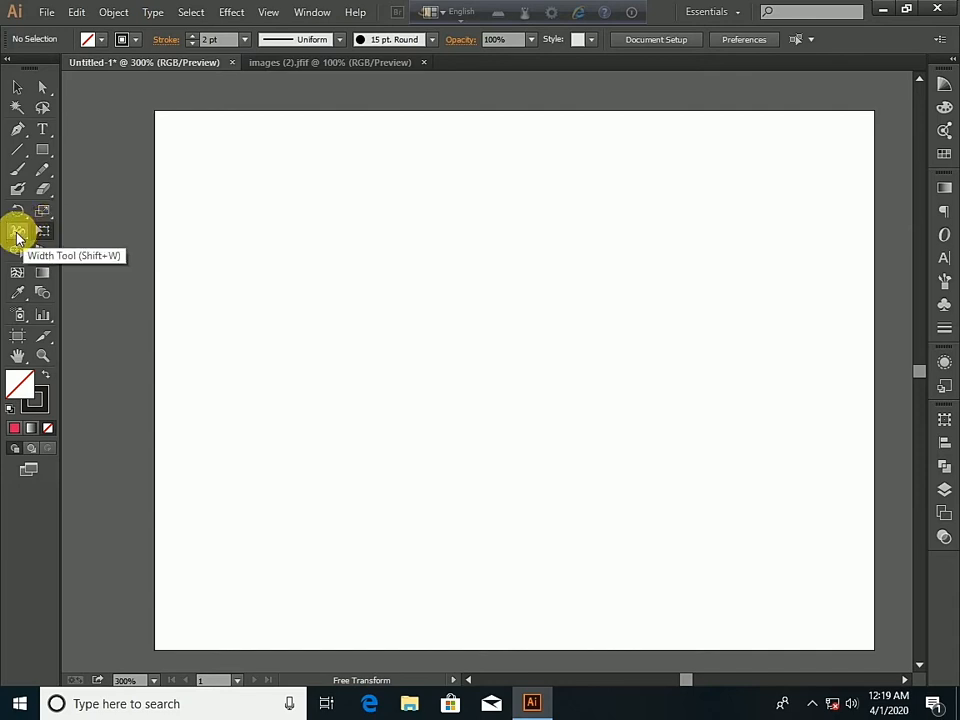
mouse_move(17, 237)
left_mouse_down()
mouse_move(105, 243)
mouse_move(113, 266)
mouse_move(128, 254)
mouse_move(93, 234)
mouse_move(122, 252)
mouse_move(114, 340)
mouse_move(98, 254)
mouse_move(126, 444)
mouse_move(113, 289)
mouse_move(118, 316)
mouse_move(6, 249)
mouse_move(78, 300)
mouse_move(63, 245)
mouse_move(15, 231)
left_mouse_up()
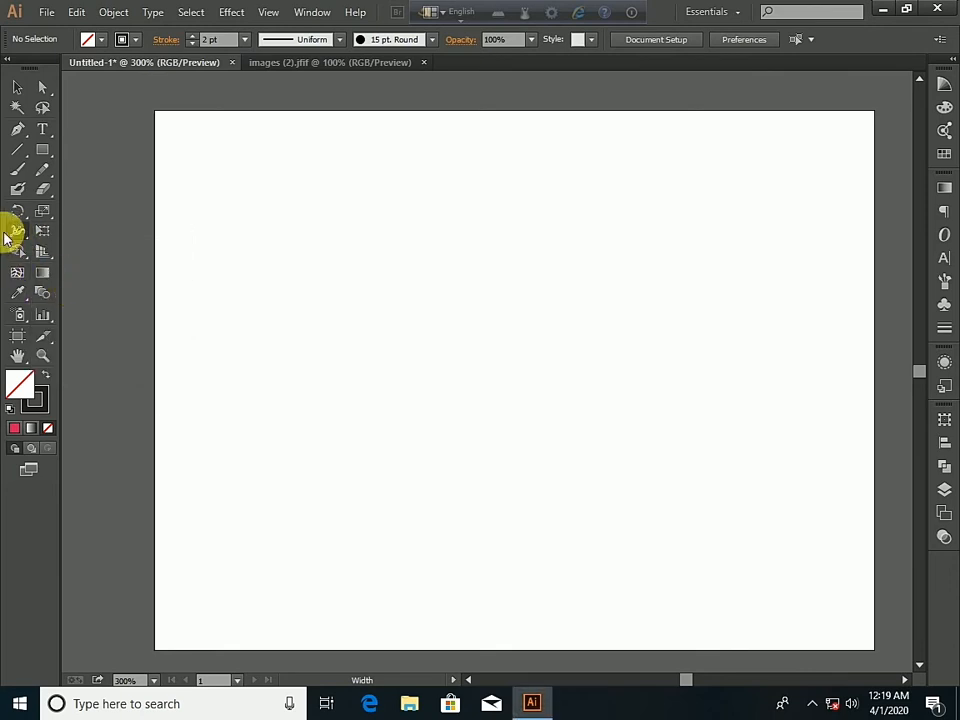
left_click_drag(17, 233, 45, 236)
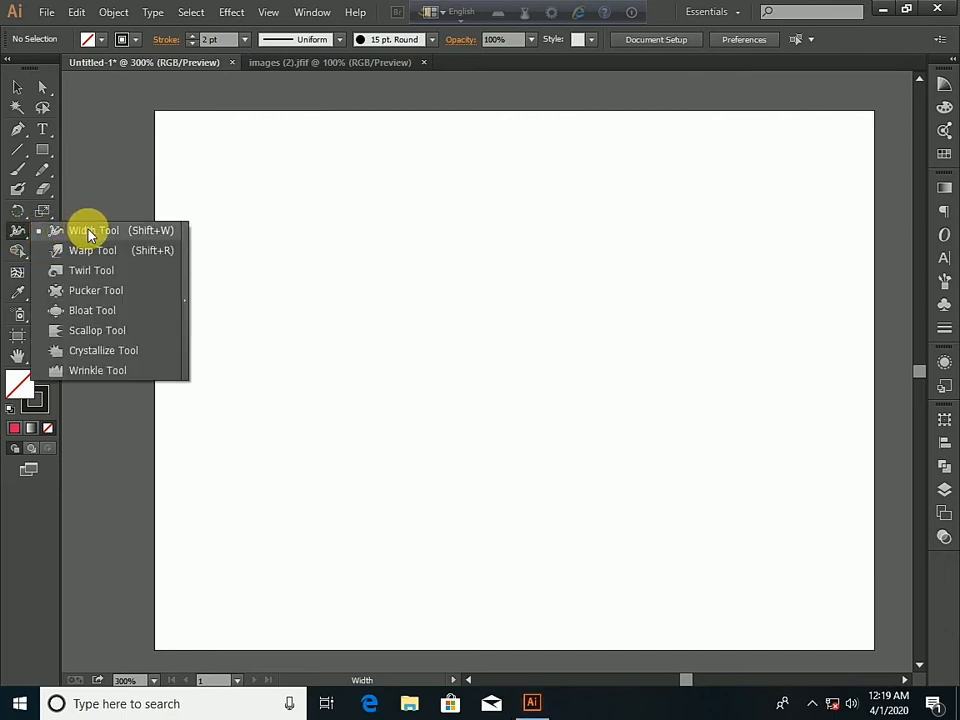
left_click_drag(90, 234, 18, 232)
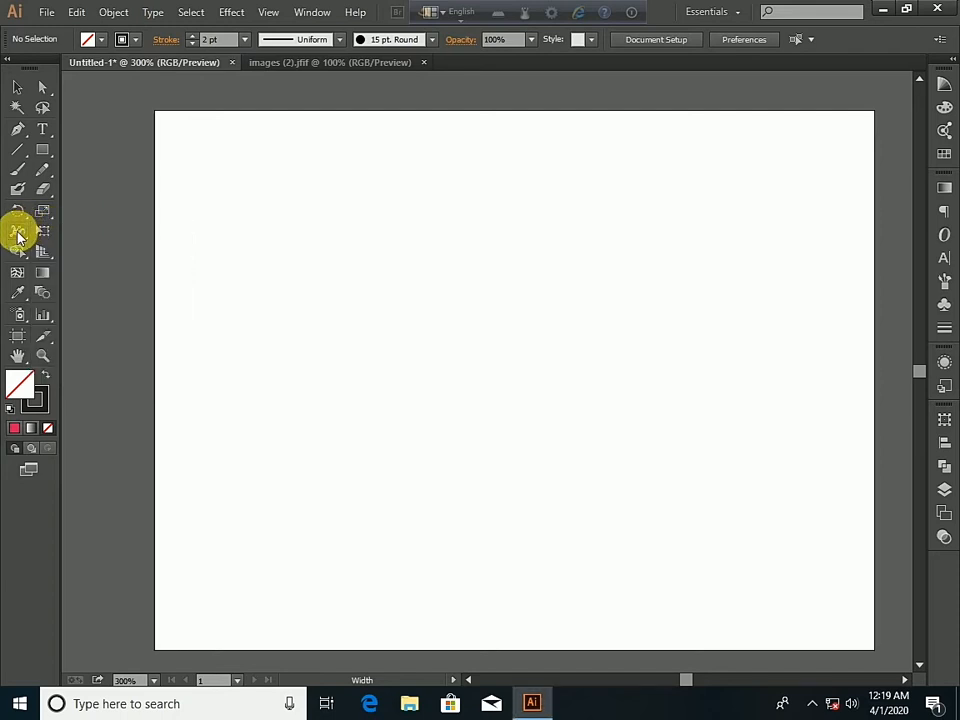
Draw a wide rectangle in the upper middle of the artboard with no stroke and a dark blue fill.
left_click(42, 150)
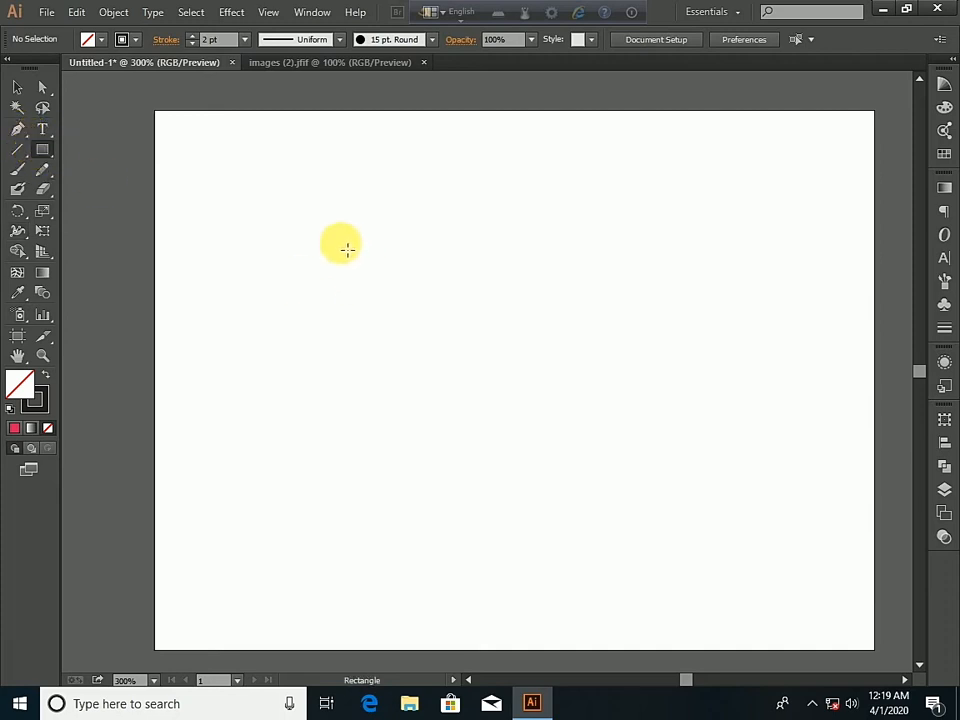
mouse_move(331, 227)
left_mouse_down()
mouse_move(390, 268)
mouse_move(514, 301)
mouse_move(562, 346)
mouse_move(613, 356)
mouse_move(607, 350)
left_mouse_up()
left_click(133, 39)
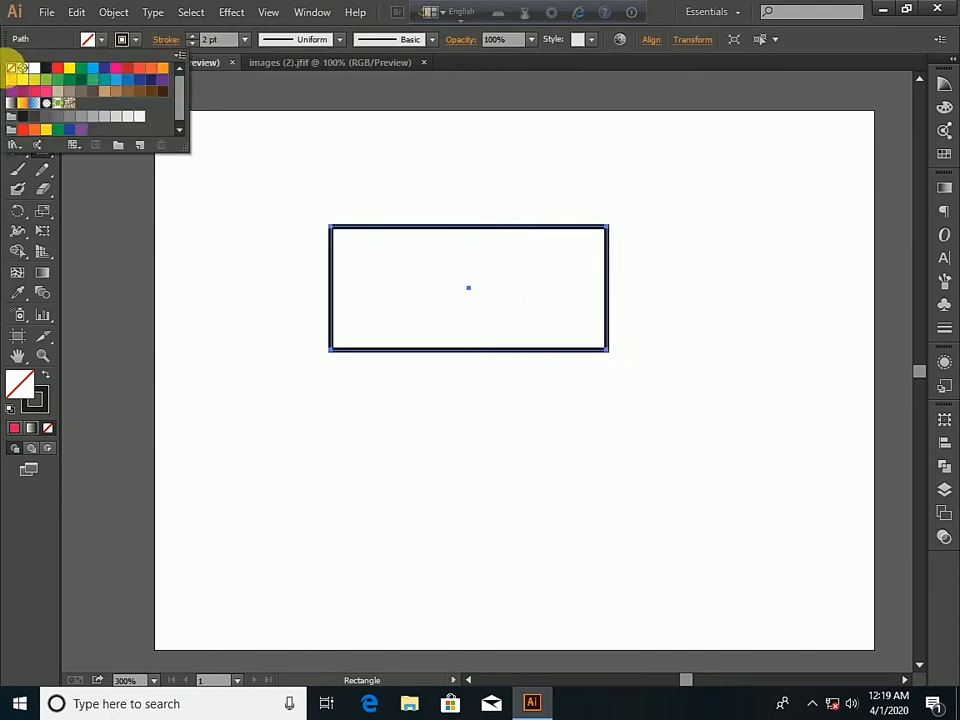
left_click(18, 70)
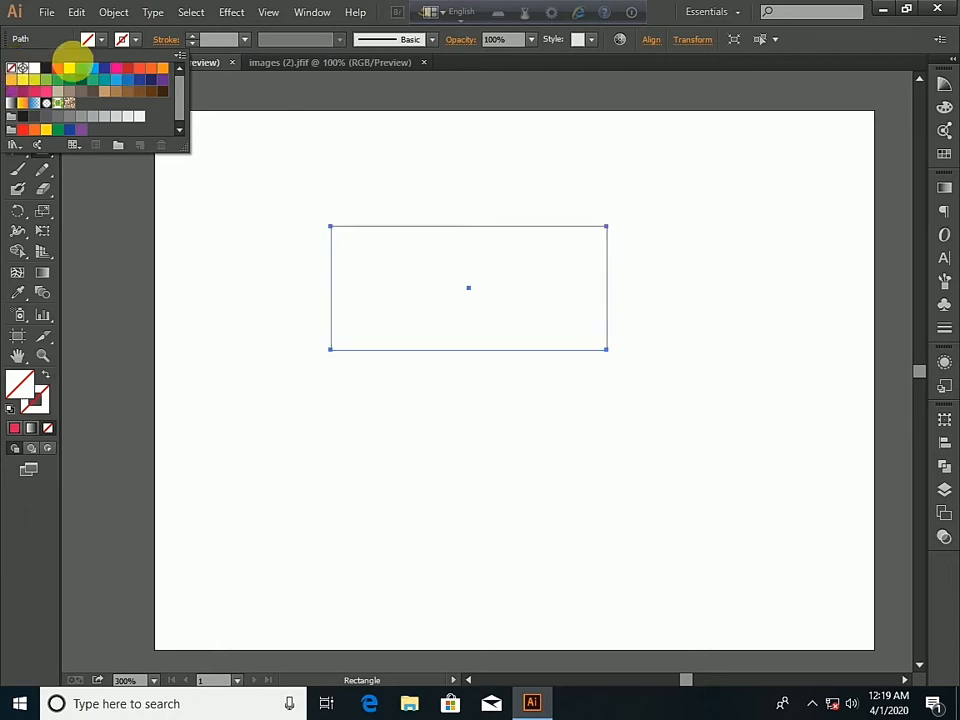
left_click(101, 40)
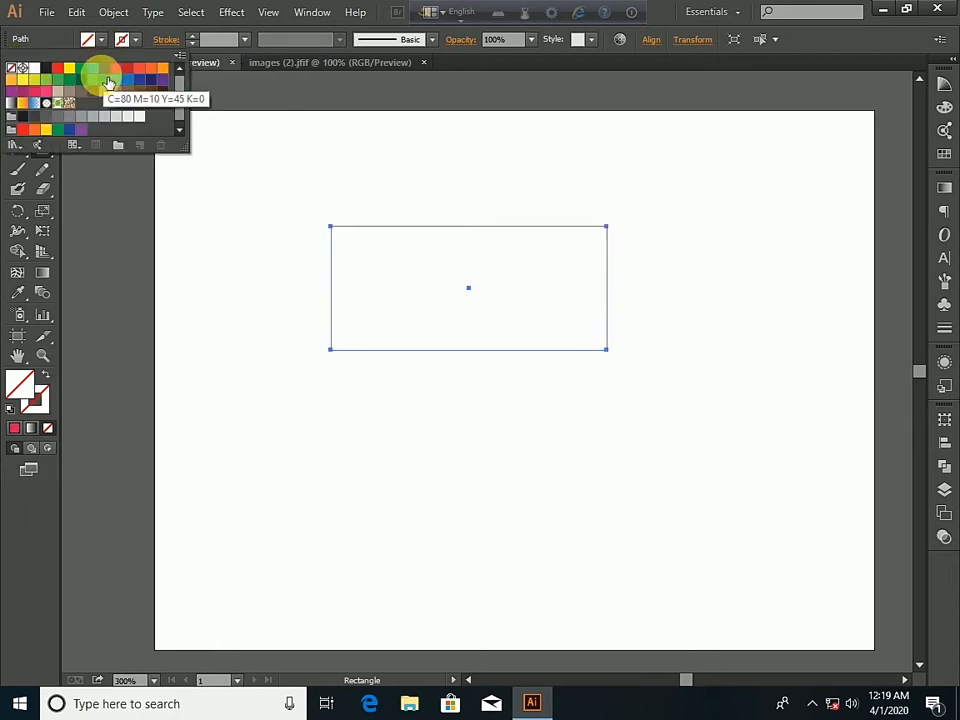
left_click(104, 68)
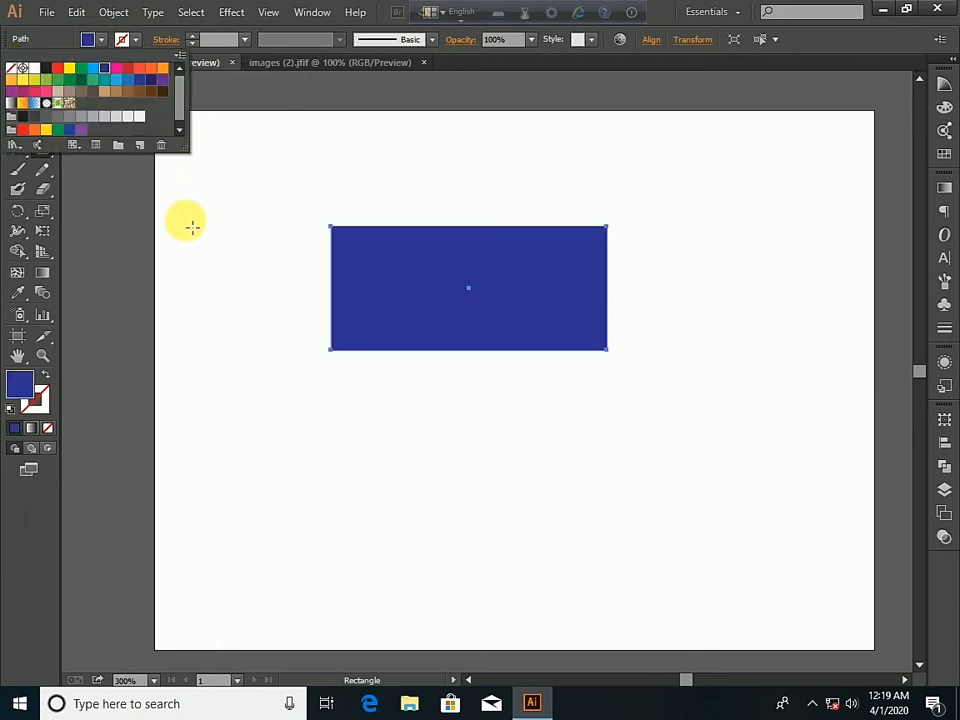
left_click(100, 41)
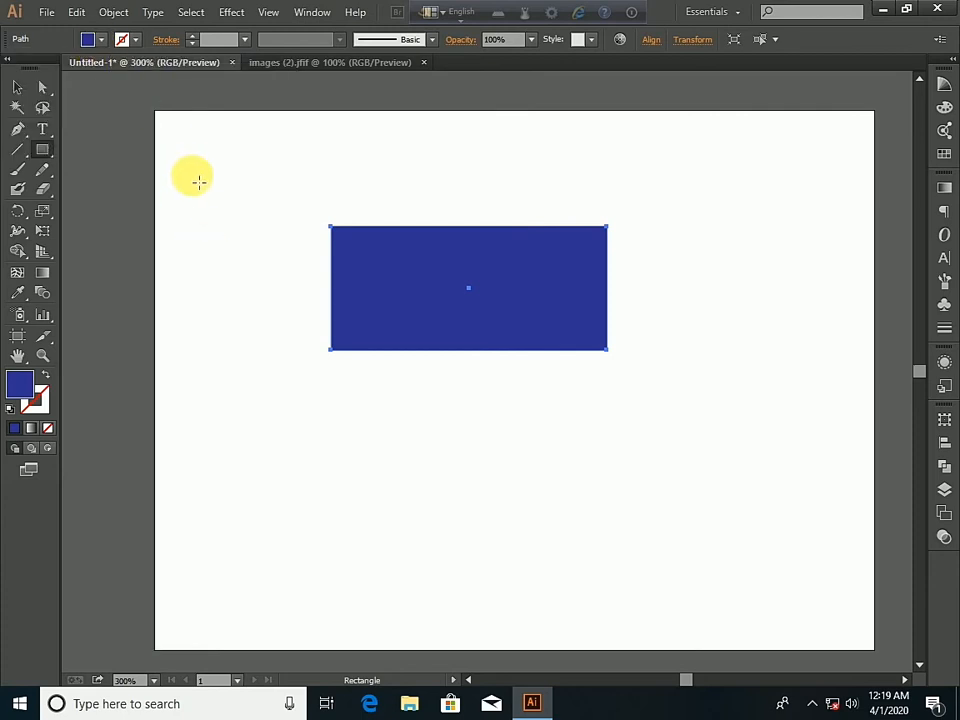
Taper the blue rectangle's left end by moving its two left corner anchors vertically toward each other.
left_click(43, 88)
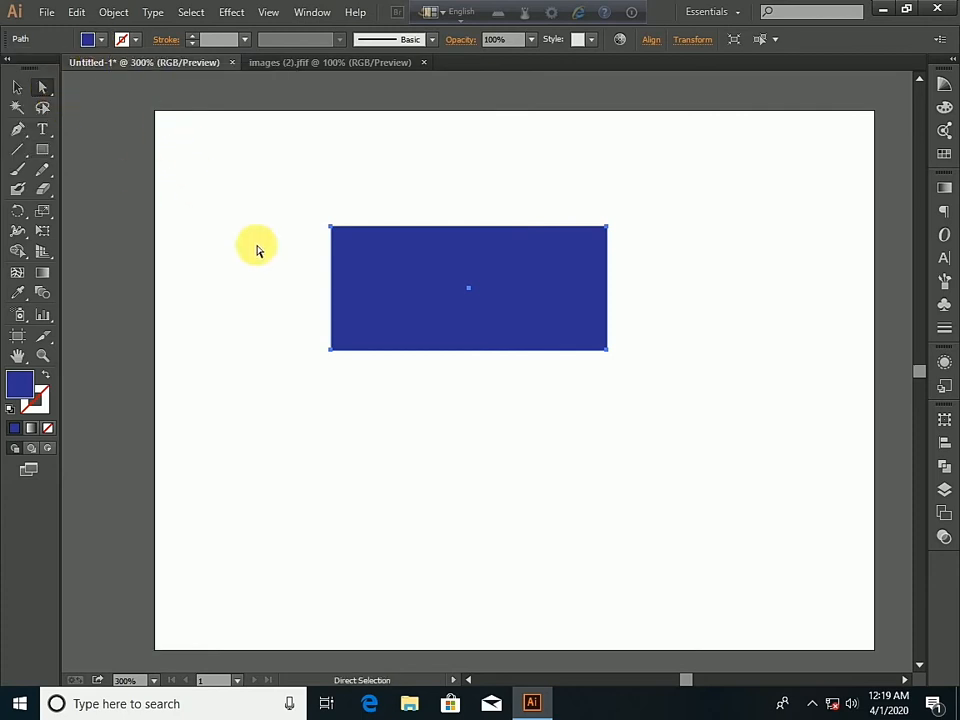
left_click(332, 230)
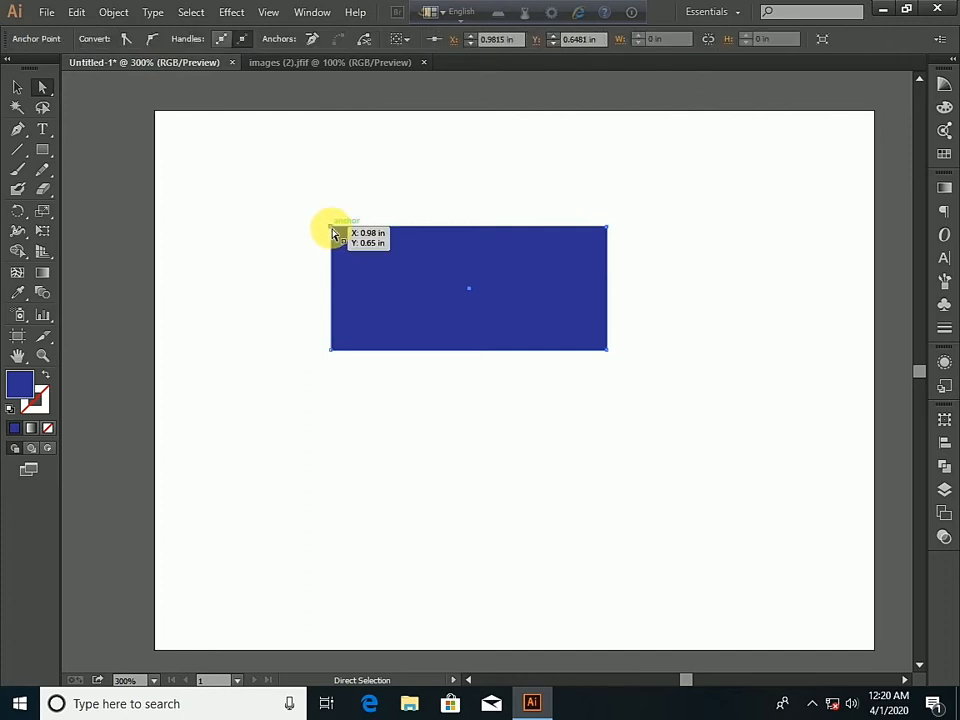
left_click_drag(332, 230, 326, 263)
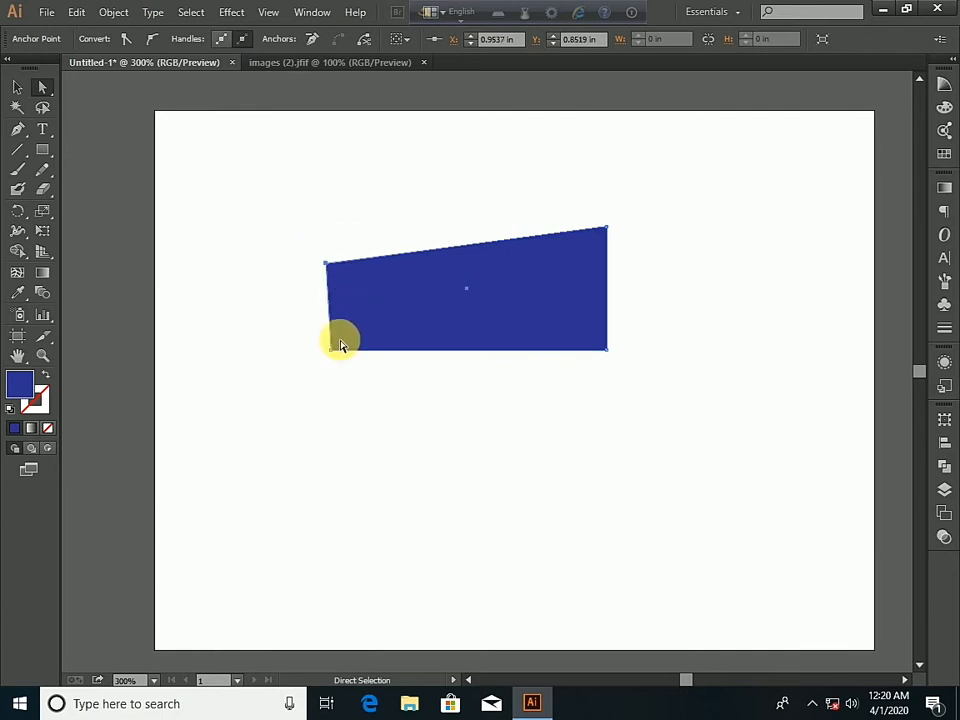
left_click_drag(332, 349, 326, 306)
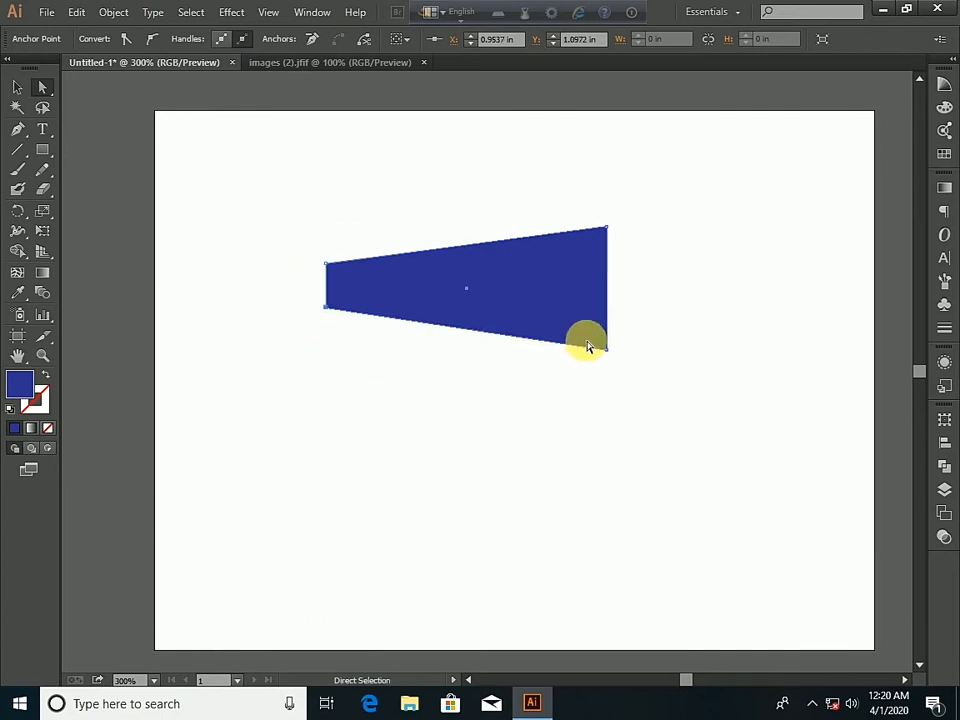
Add an anchor point near the middle of the blue shape's lower edge and another on its upper edge.
left_click(17, 131)
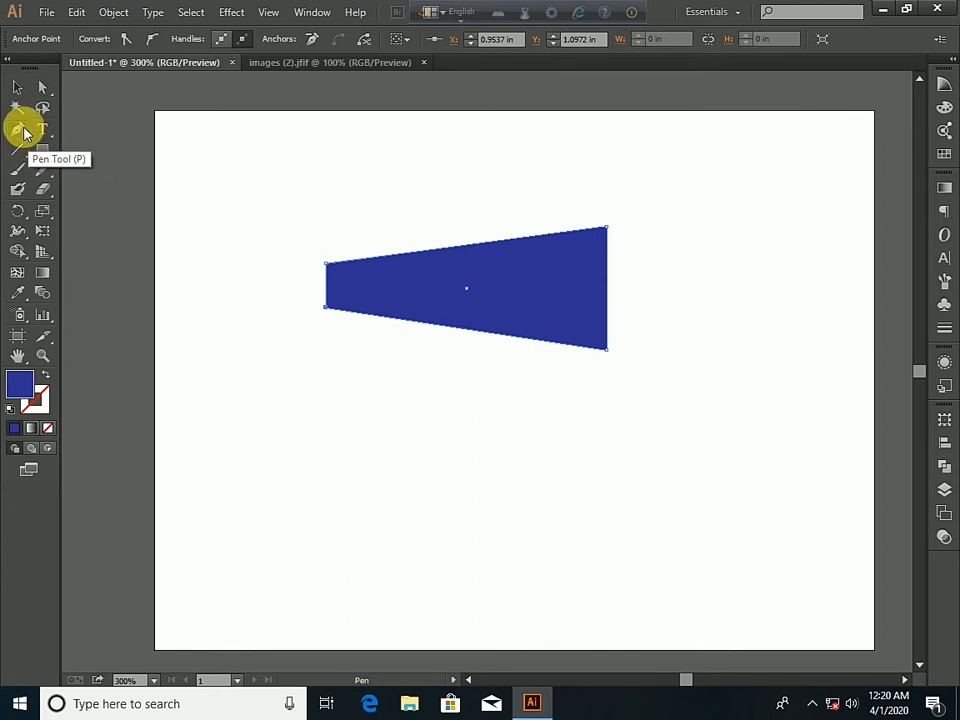
left_click_drag(17, 125, 62, 150)
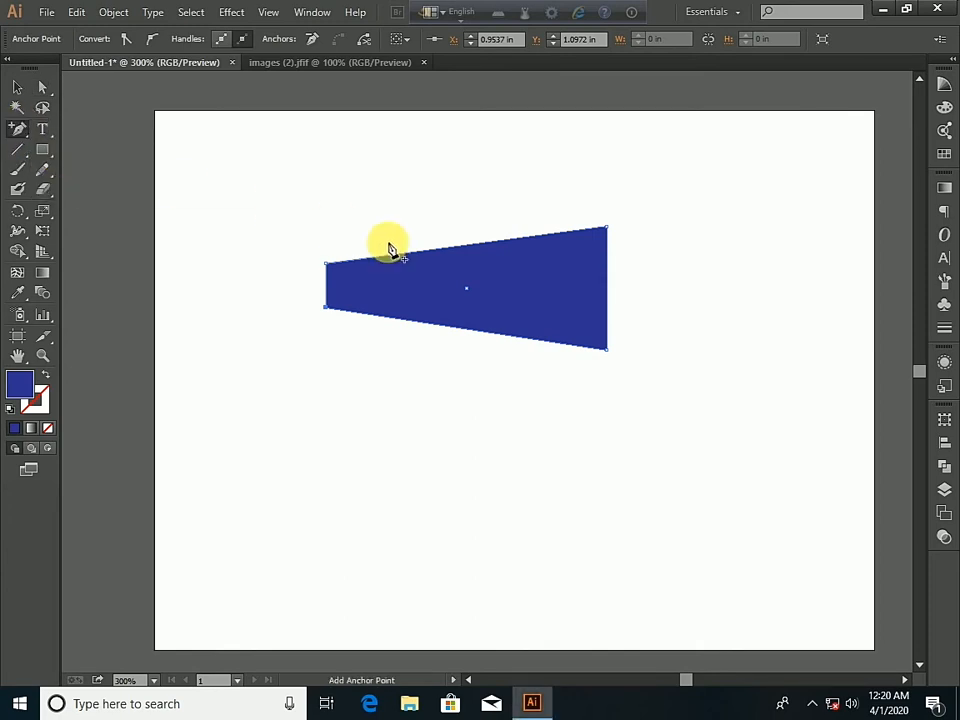
left_click(485, 332)
left_click(476, 245)
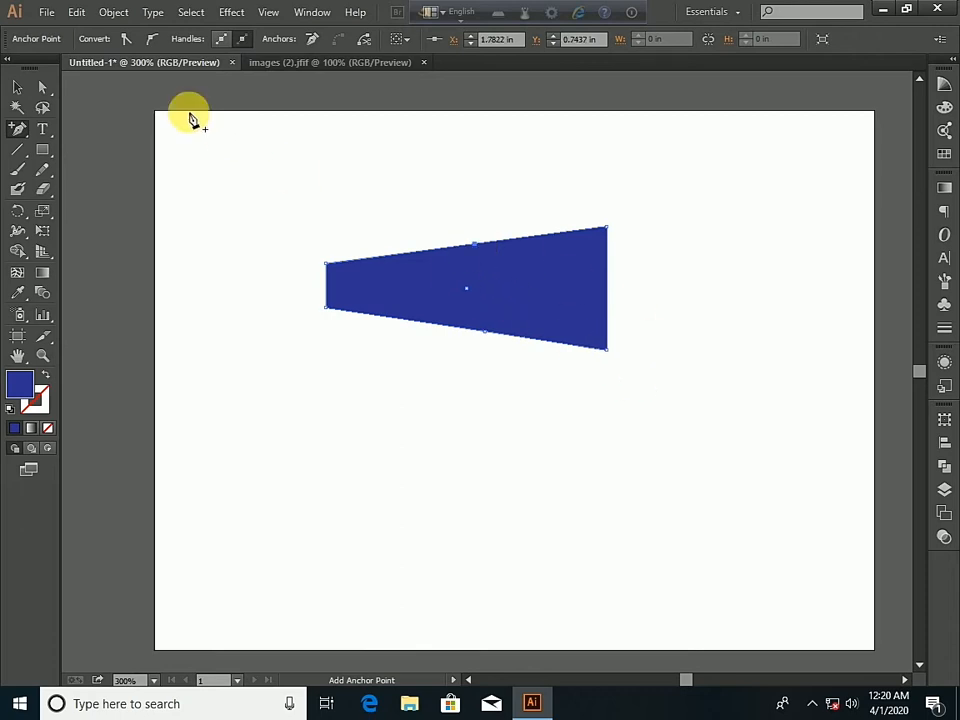
Bring the right corner anchors together and the left corner anchors together so the blue shape becomes a diamond.
left_click(42, 86)
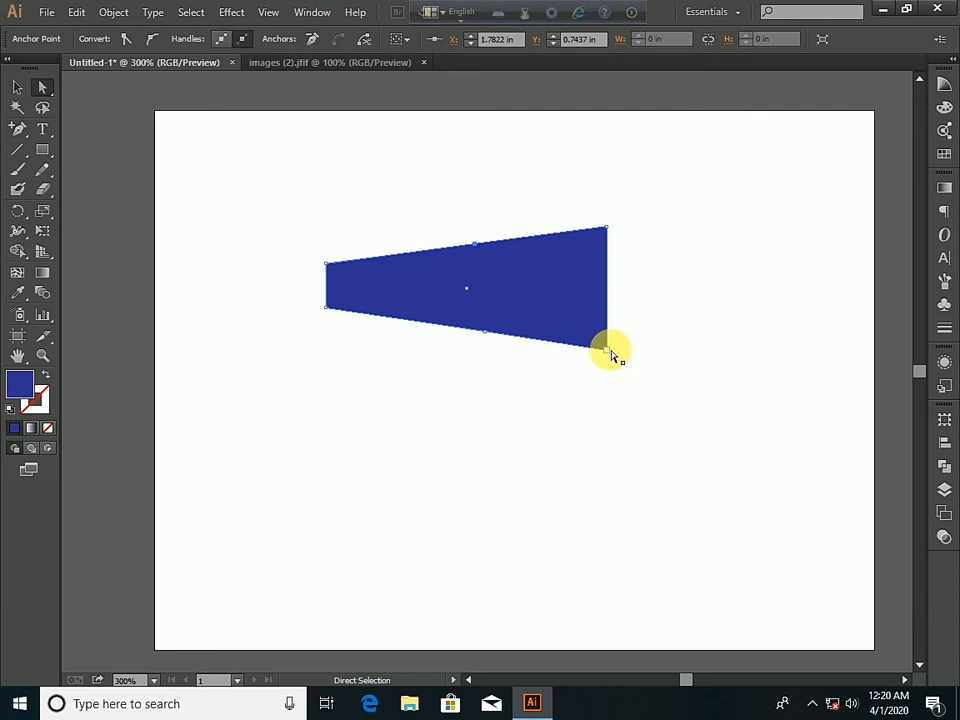
left_click_drag(606, 348, 602, 300)
left_click_drag(606, 232, 603, 280)
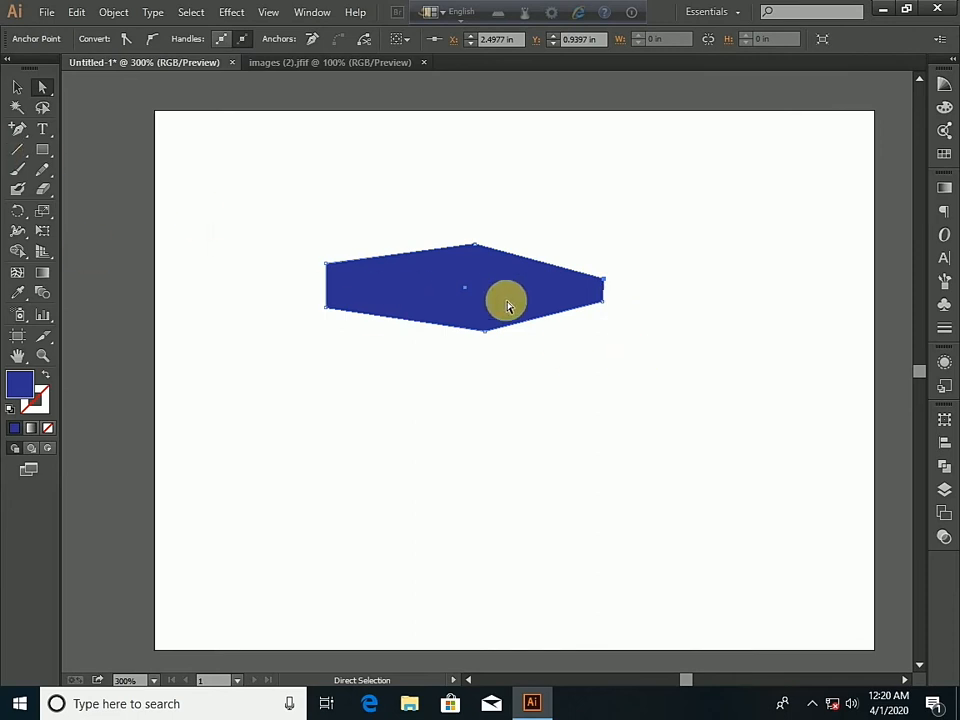
left_click_drag(604, 303, 603, 287)
mouse_move(330, 266)
left_mouse_down()
mouse_move(332, 304)
mouse_move(332, 282)
left_mouse_up()
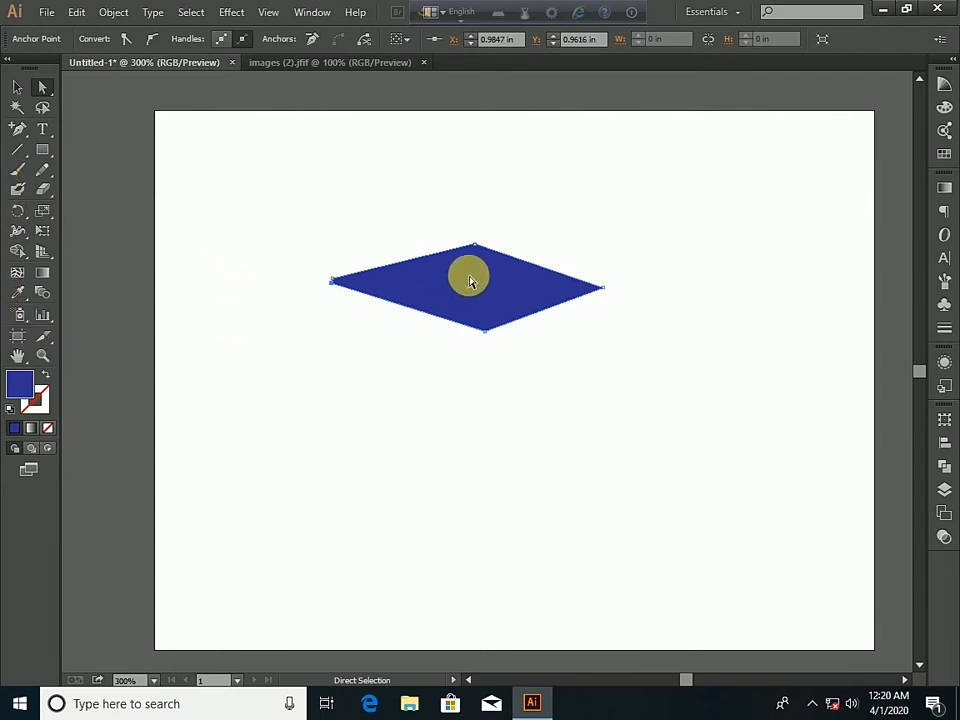
Draw a horizontal line above the blue diamond and give it a red 2 pt stroke.
left_click(24, 150)
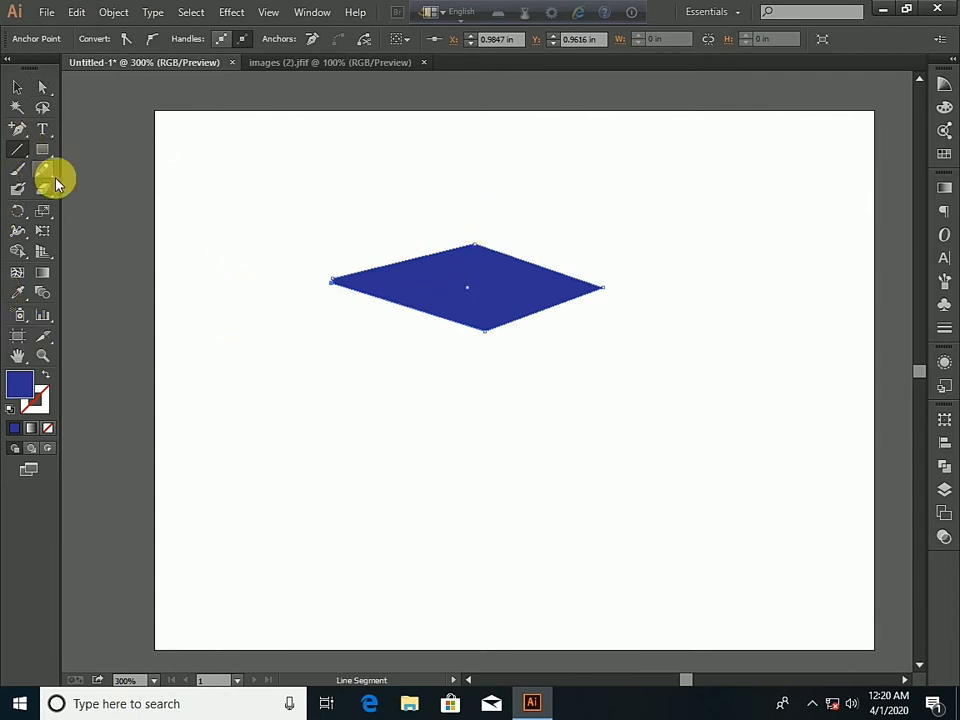
left_click_drag(258, 148, 570, 154)
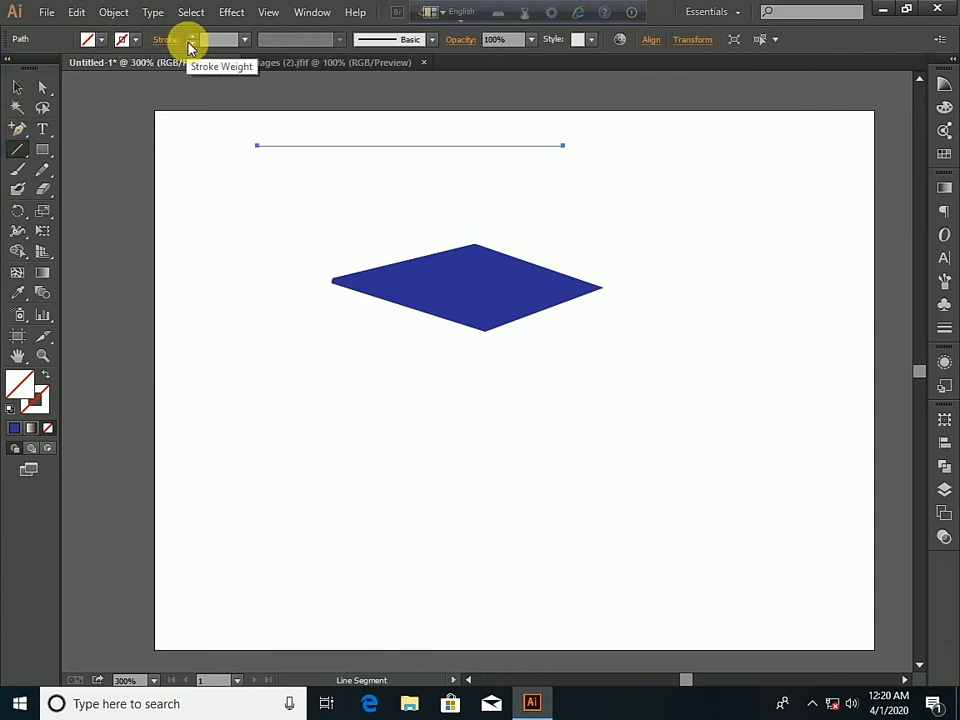
left_click(136, 40)
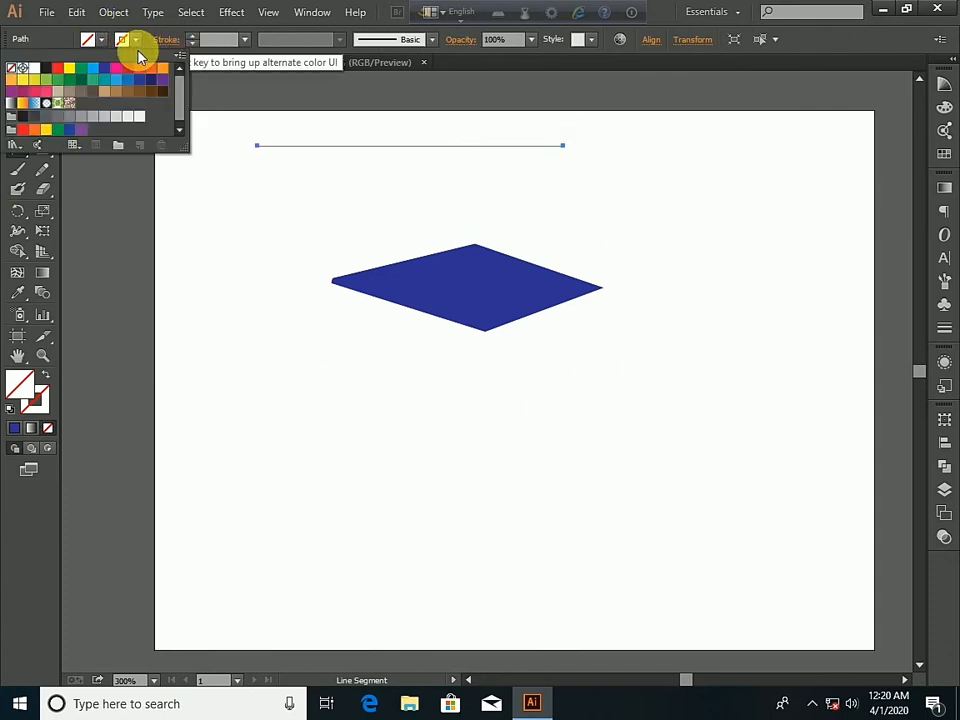
left_click(63, 75)
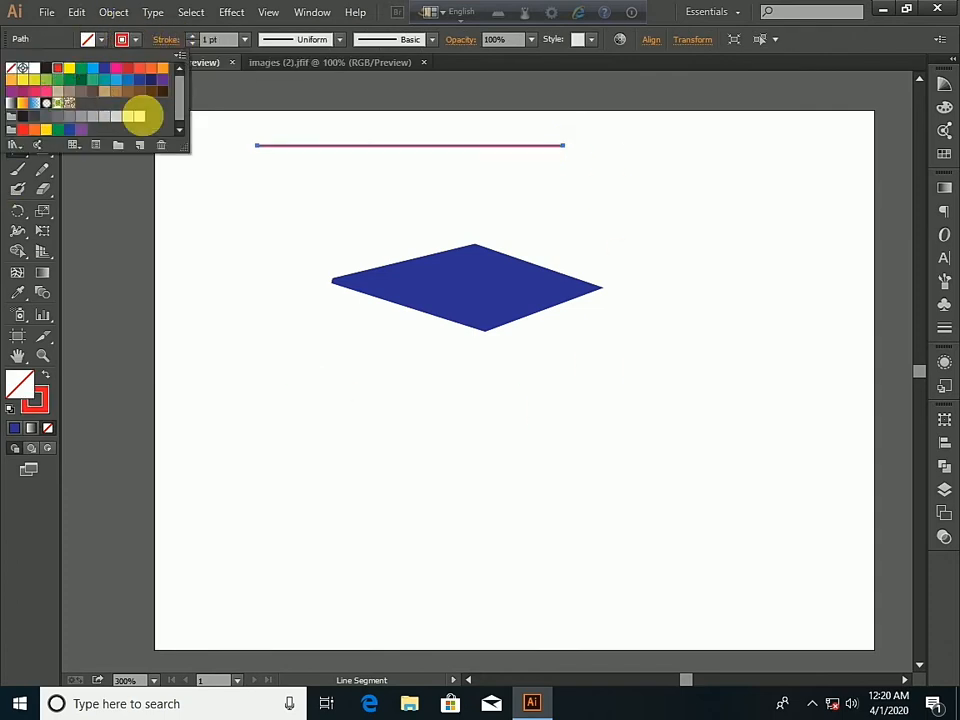
left_click(192, 36)
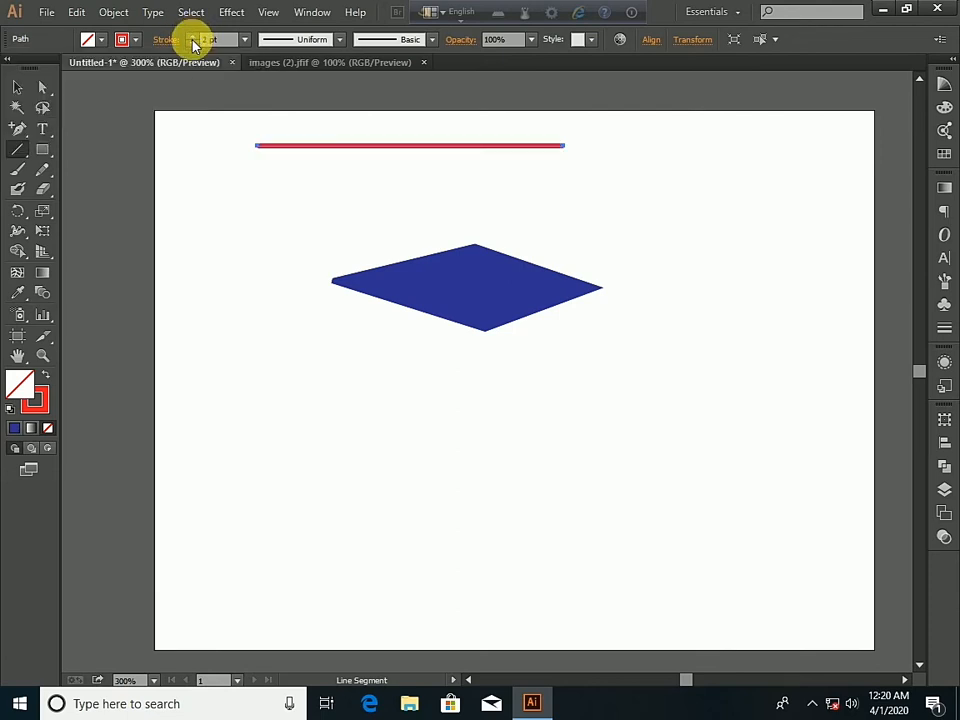
left_click(18, 88)
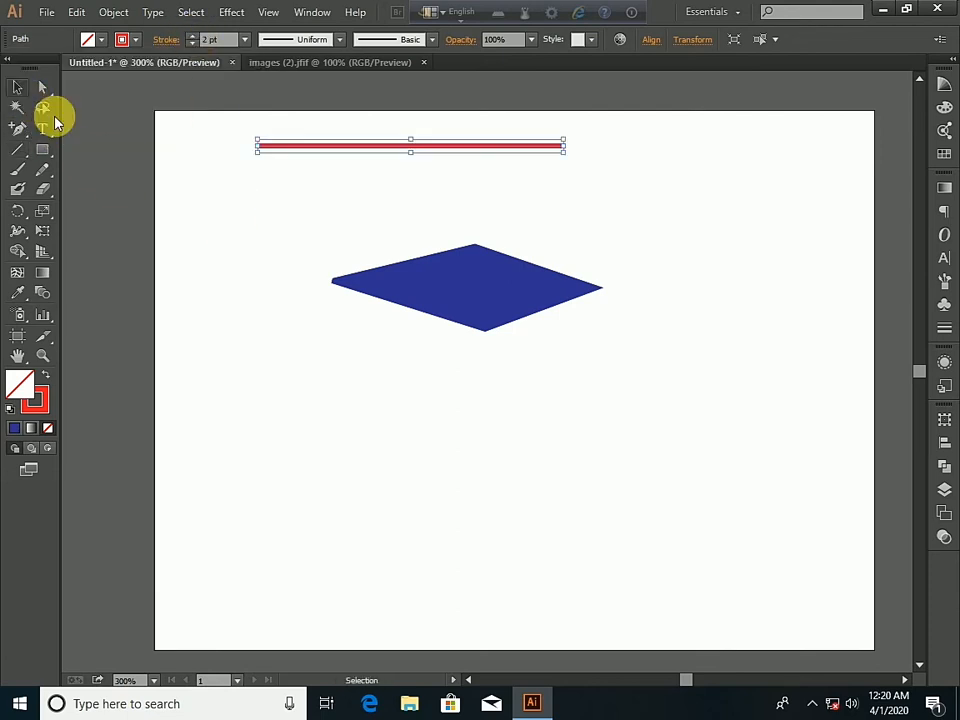
left_click(240, 232)
left_click(285, 146)
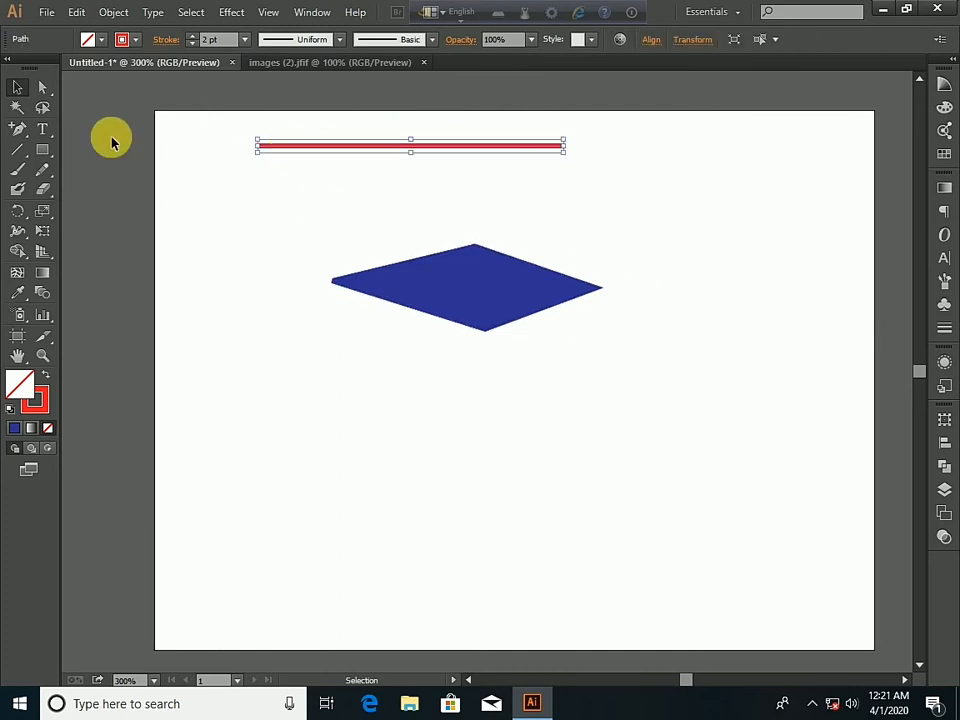
left_click(42, 88)
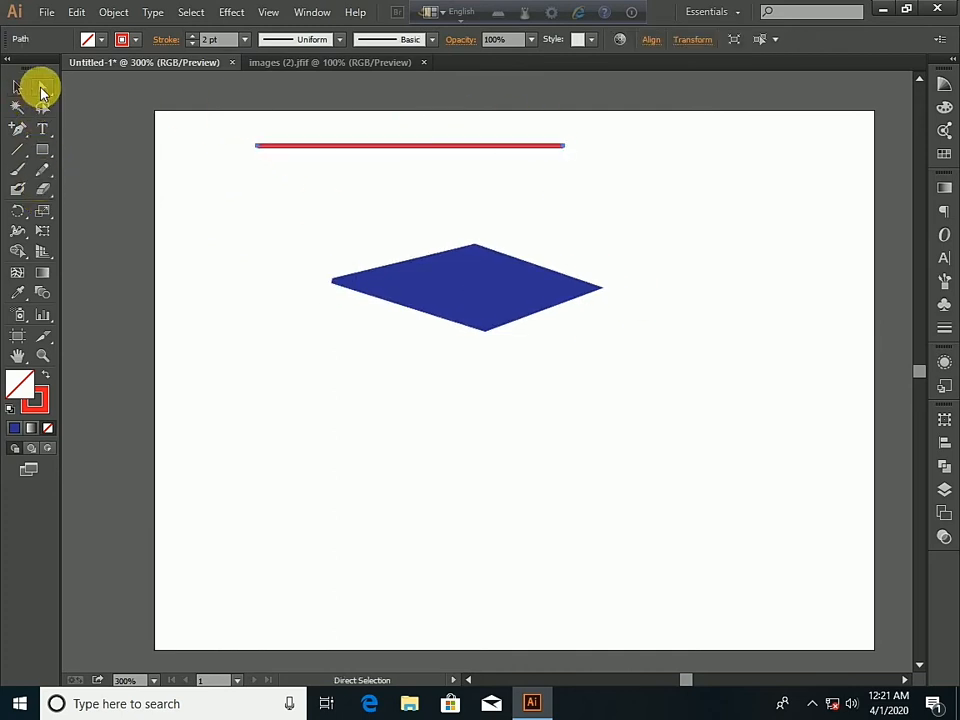
left_click(24, 256)
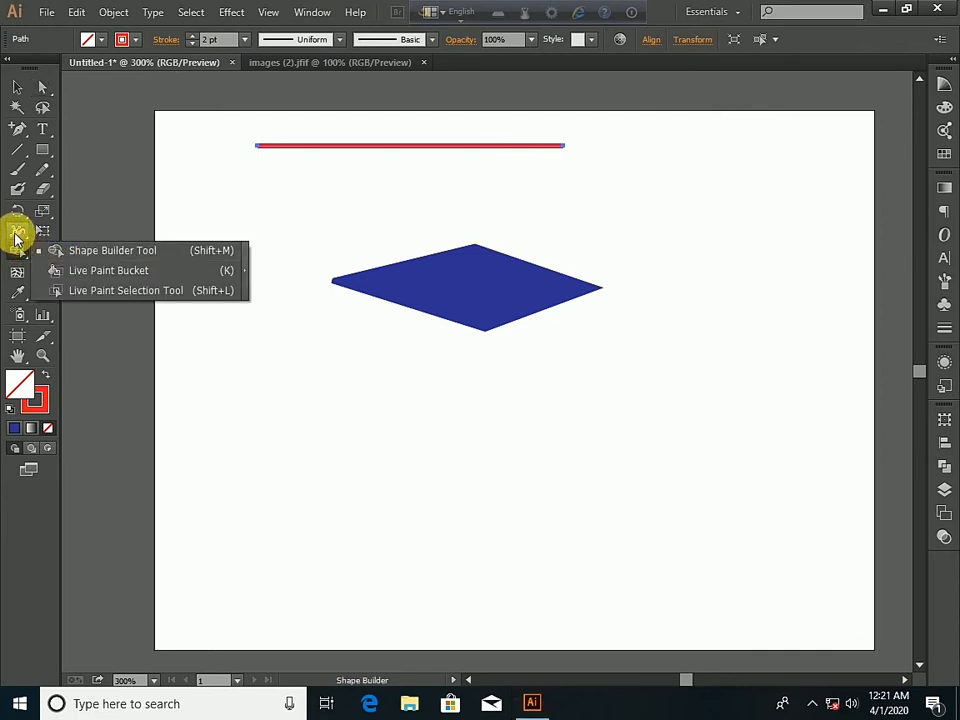
Set the red line's stroke weight to 4 pt and taper its left end to a point with the Width tool.
left_click_drag(16, 236, 75, 233)
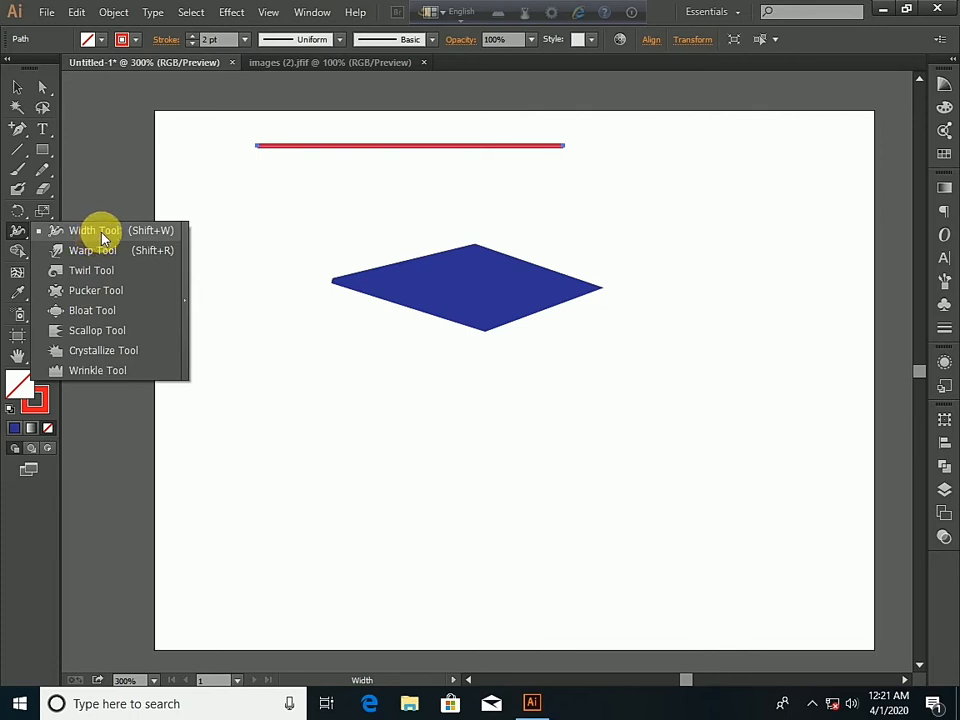
left_click(103, 238)
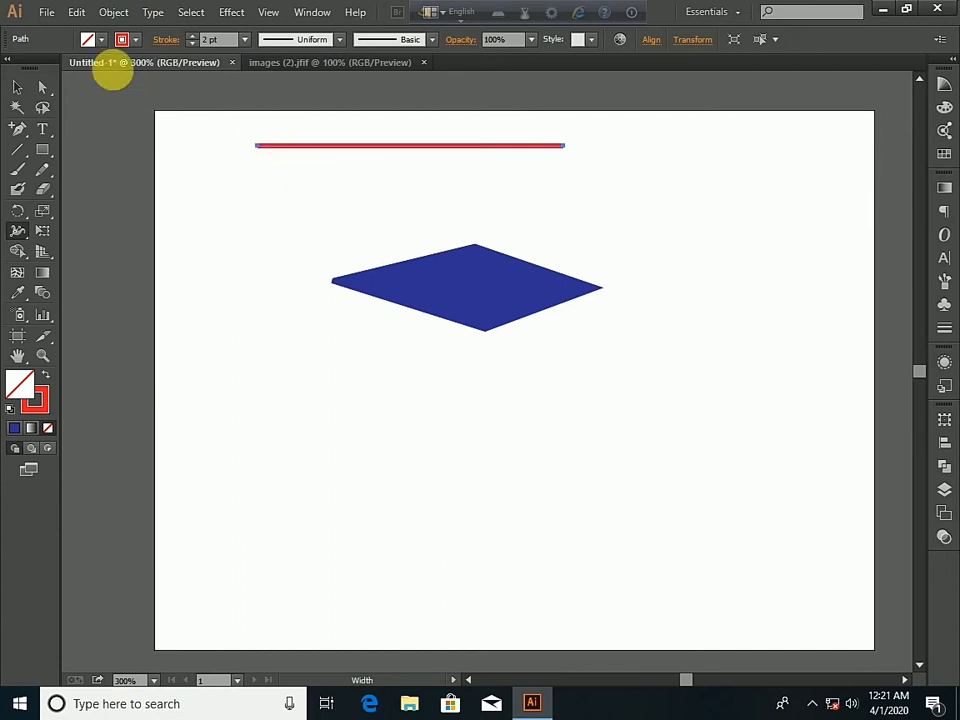
left_click(190, 35)
left_click(190, 35)
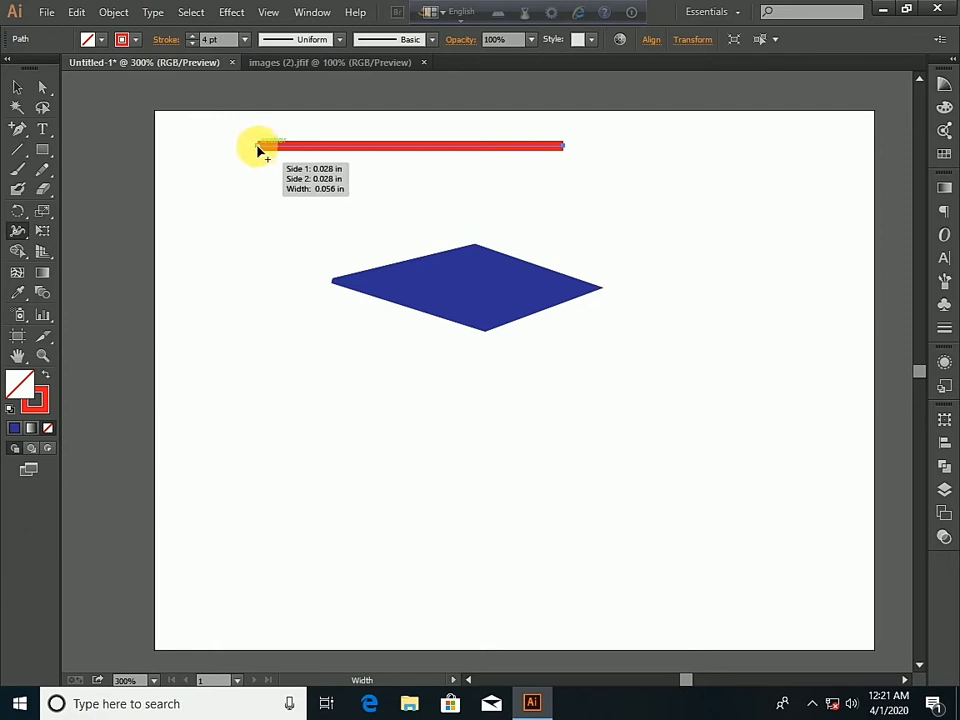
left_click_drag(258, 148, 260, 180)
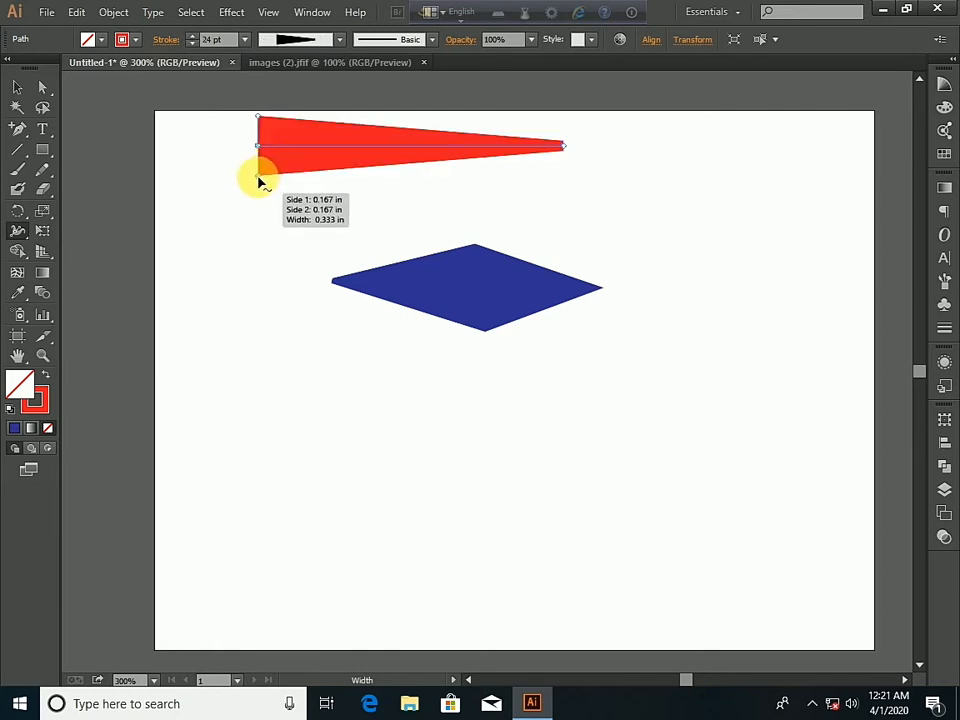
left_click_drag(258, 180, 260, 146)
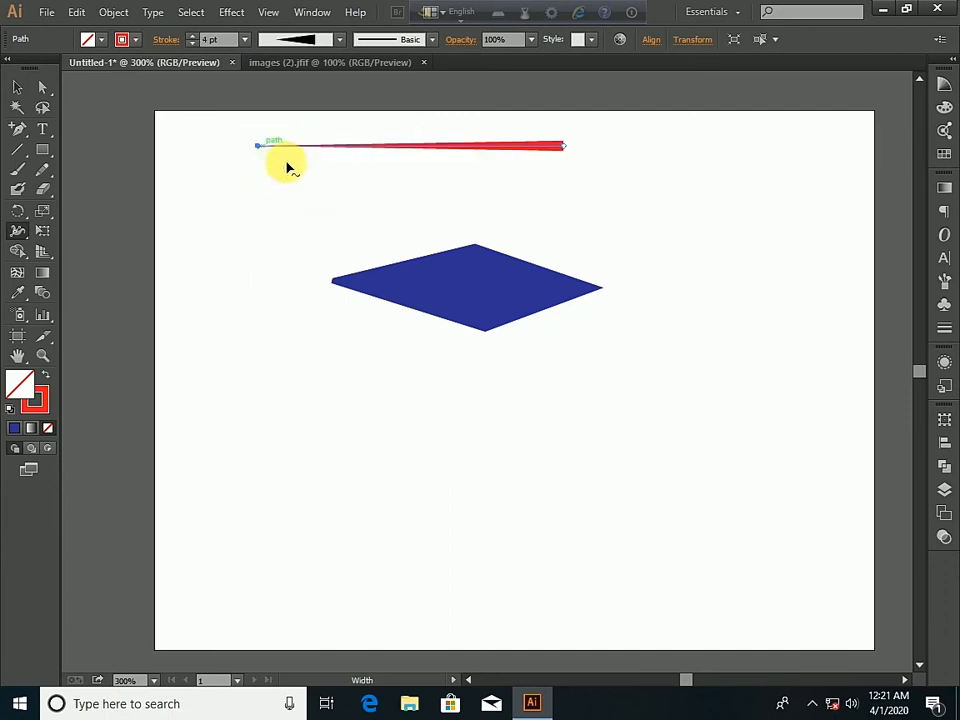
Delete the tapered red line and the blue diamond from the artboard.
left_click(15, 89)
mouse_move(201, 126)
left_mouse_down()
mouse_move(431, 234)
mouse_move(627, 379)
left_mouse_up()
key("Delete")
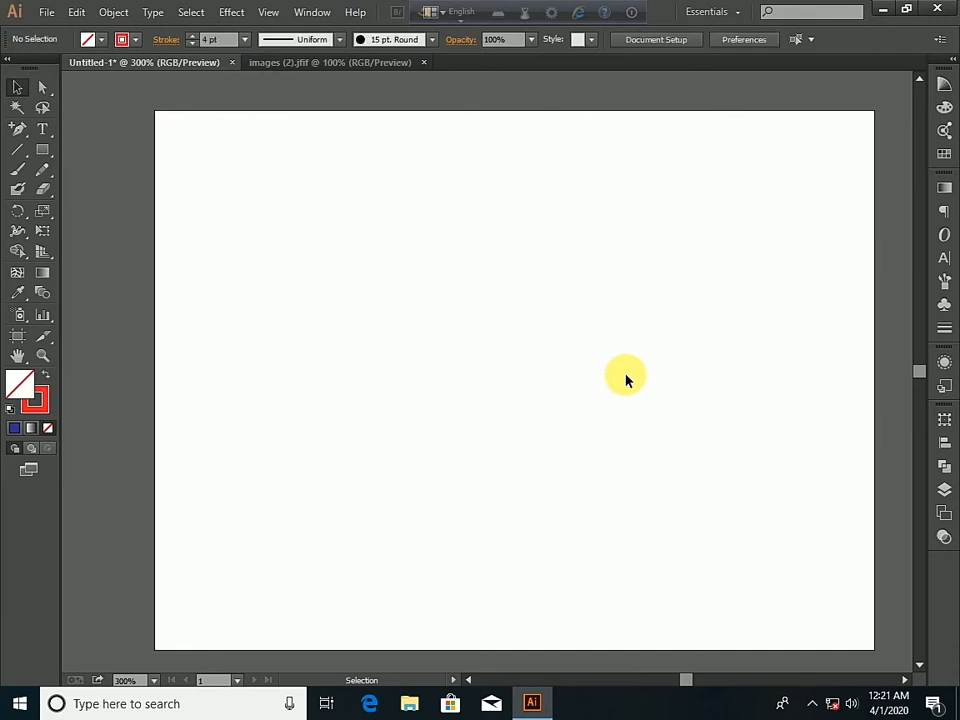
Draw a vertical red 4 pt line about 1.03 in long in the upper middle of the artboard with the Pen tool.
left_click(19, 129)
left_click_drag(19, 129, 86, 128)
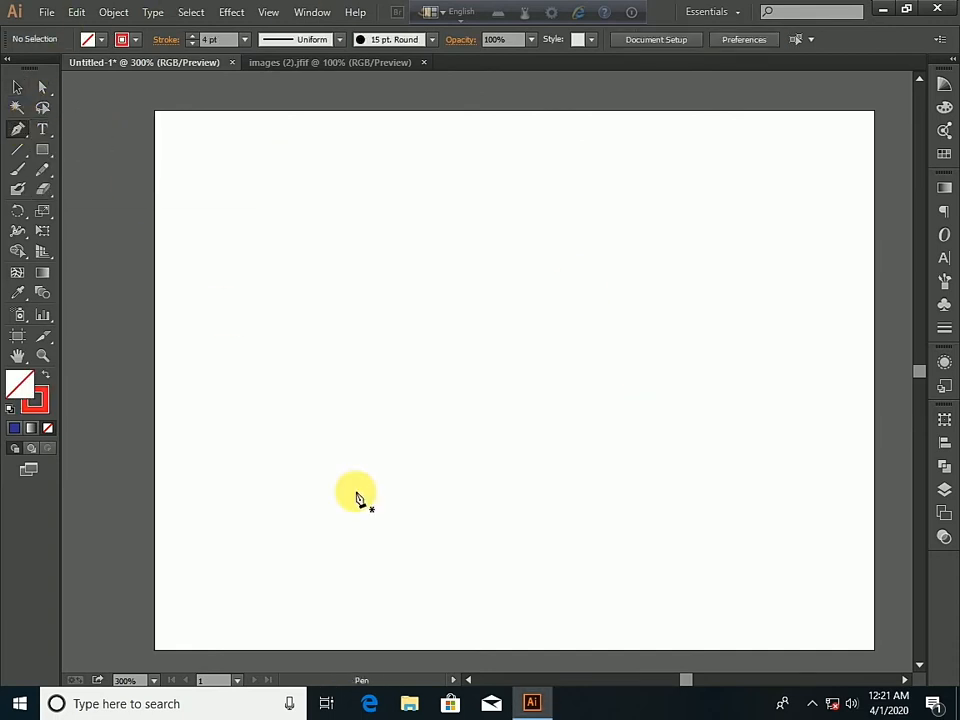
left_click(307, 351)
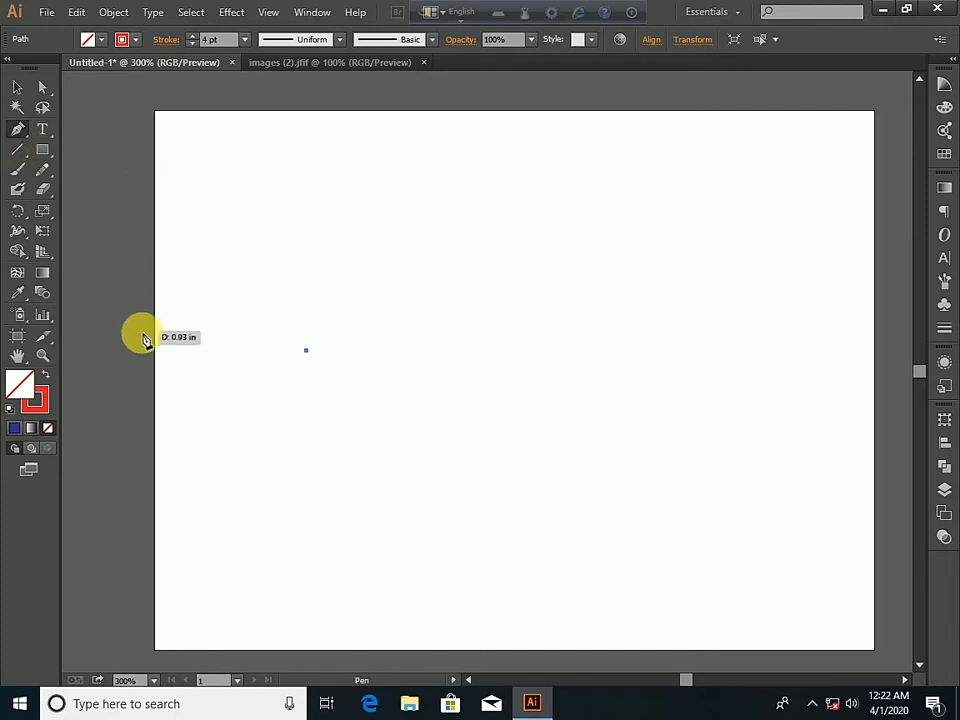
key("ctrl+z")
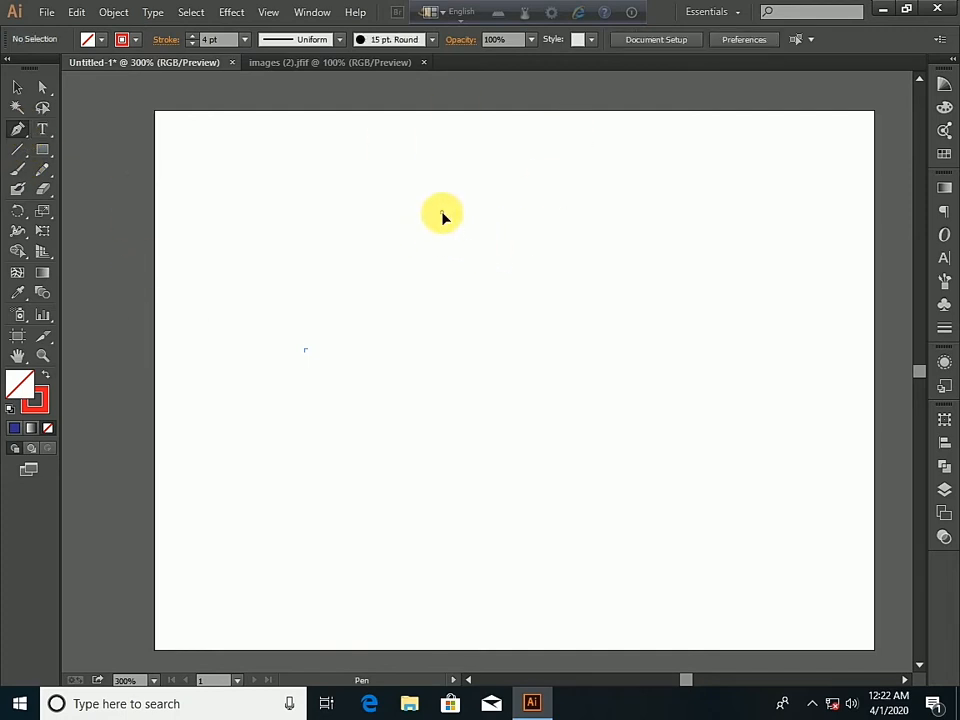
left_click(441, 212)
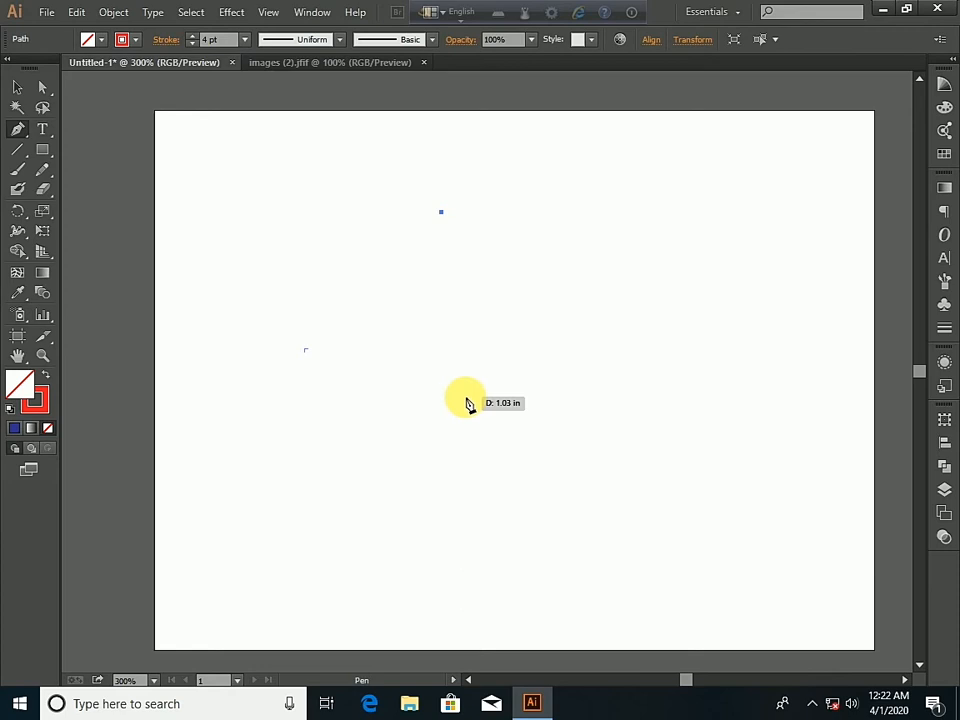
left_click(448, 400)
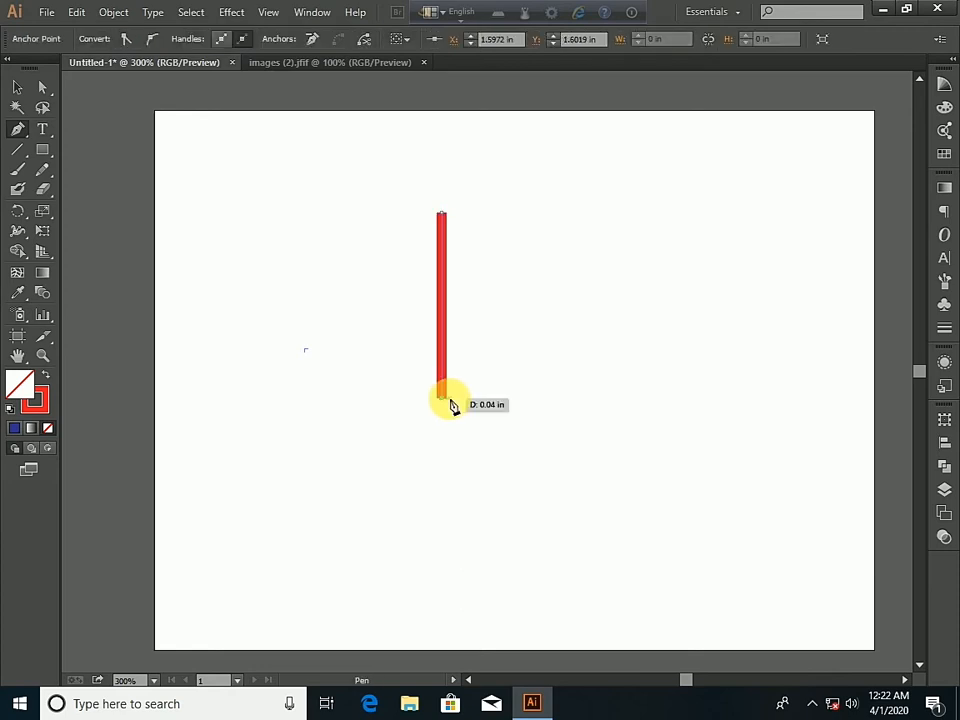
left_click(17, 94)
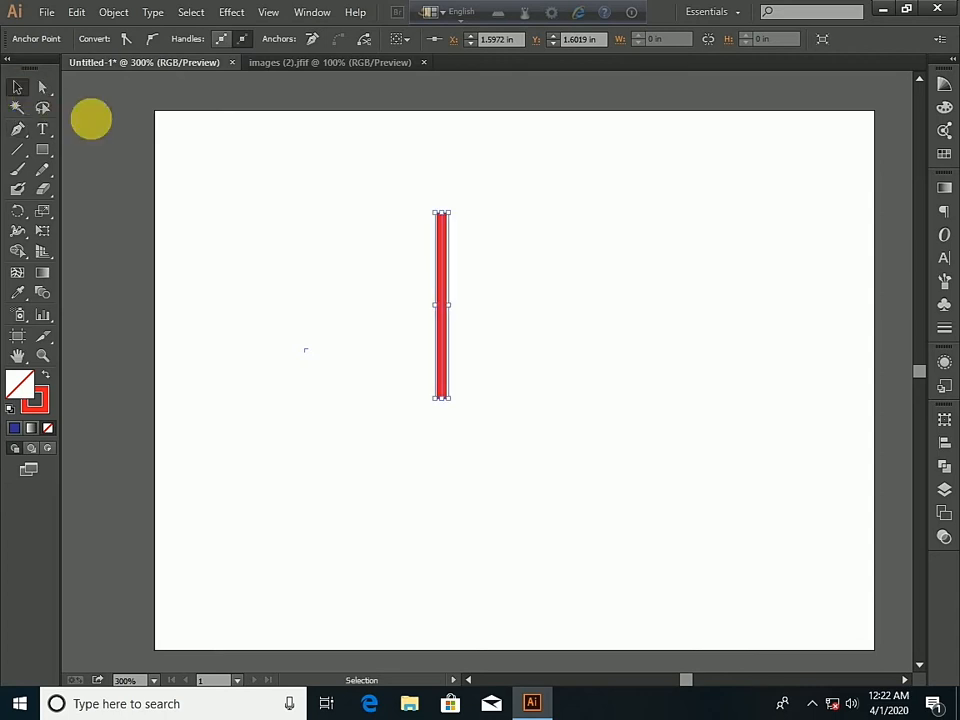
left_click(220, 178)
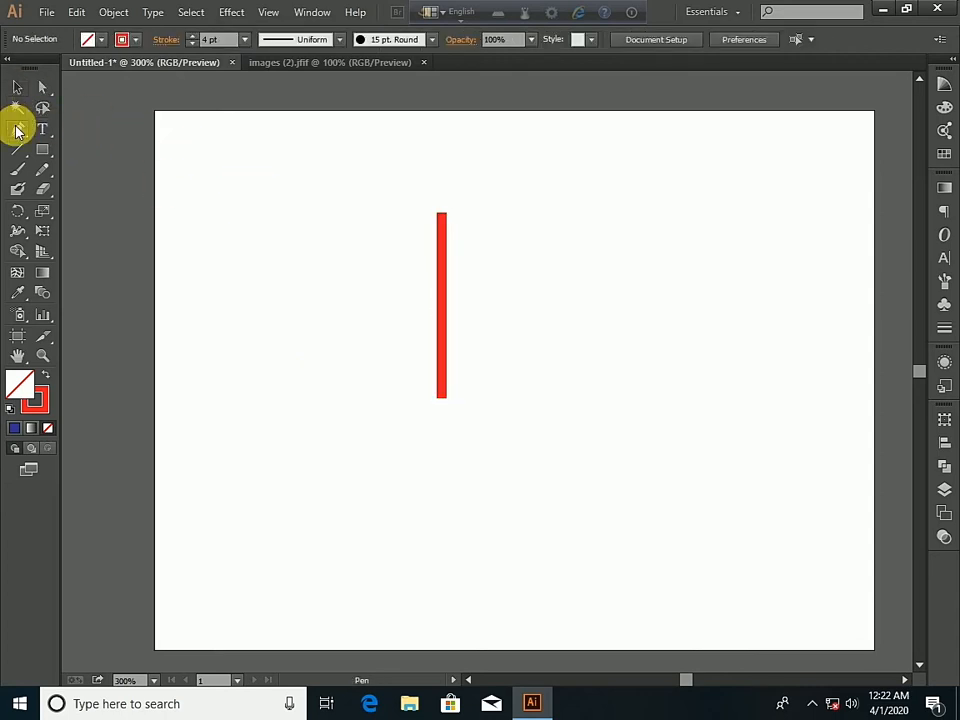
Draw a horizontal red 4 pt line centred across the upper end of the vertical line to form a T.
left_click(441, 213)
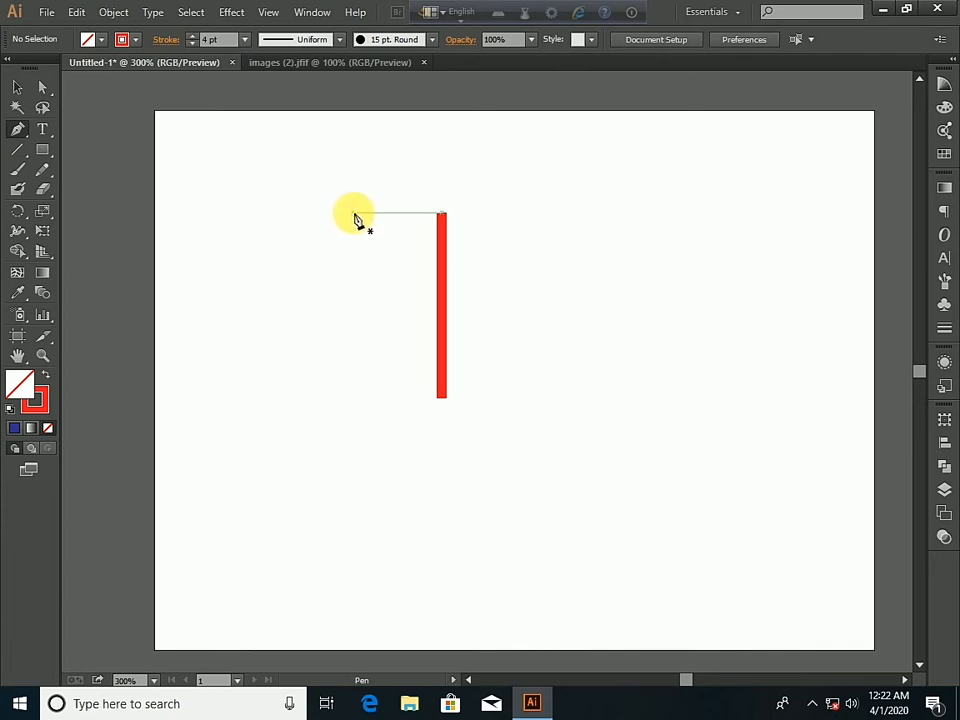
left_click(353, 213)
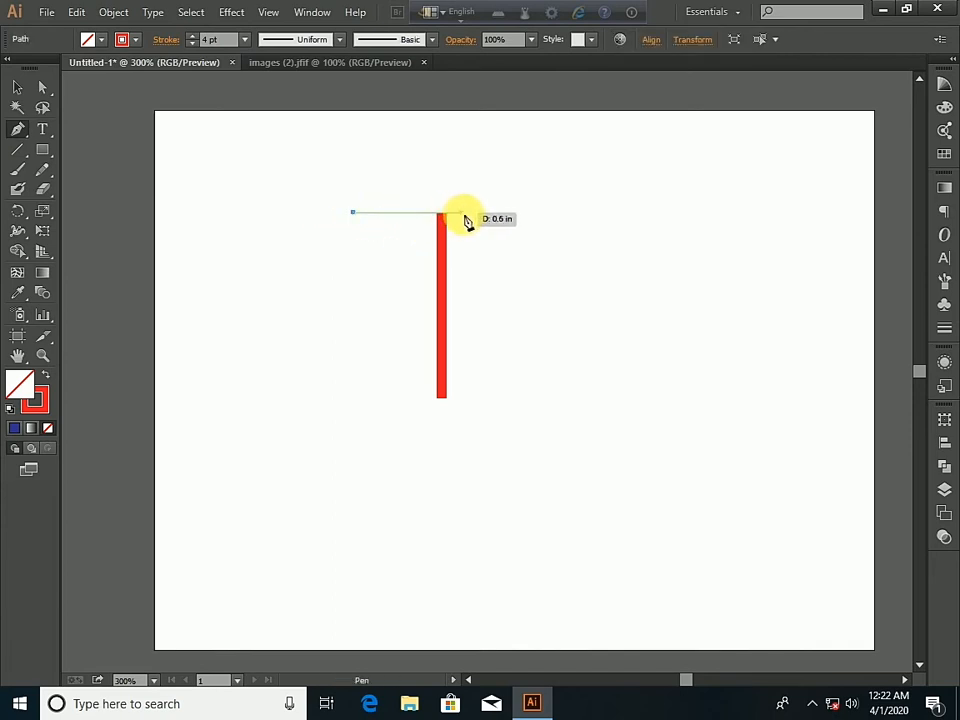
left_click(537, 213)
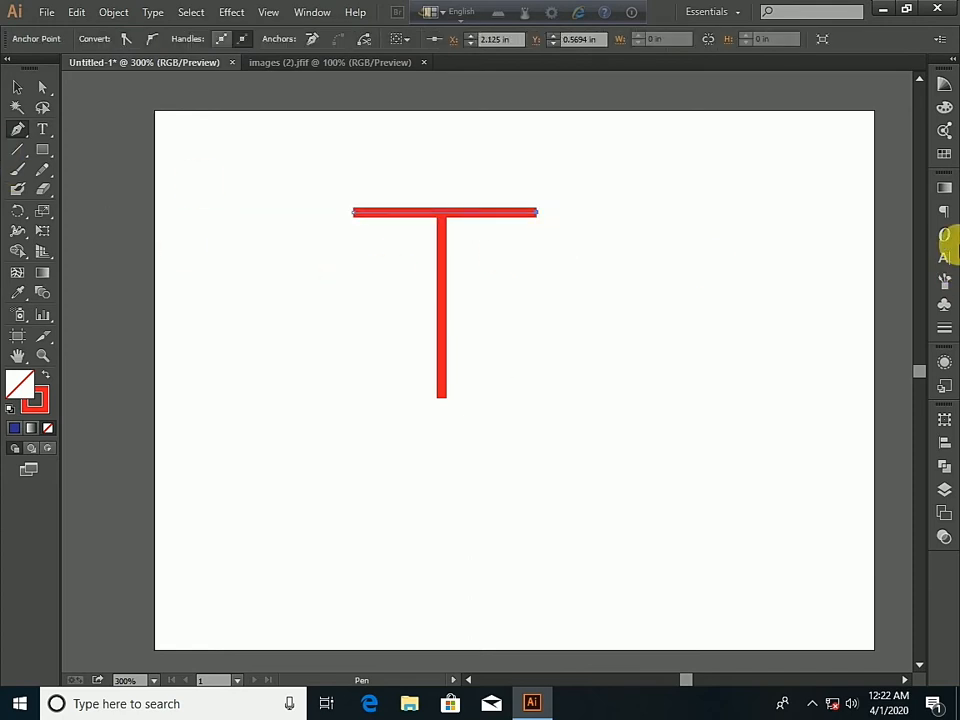
left_click(17, 88)
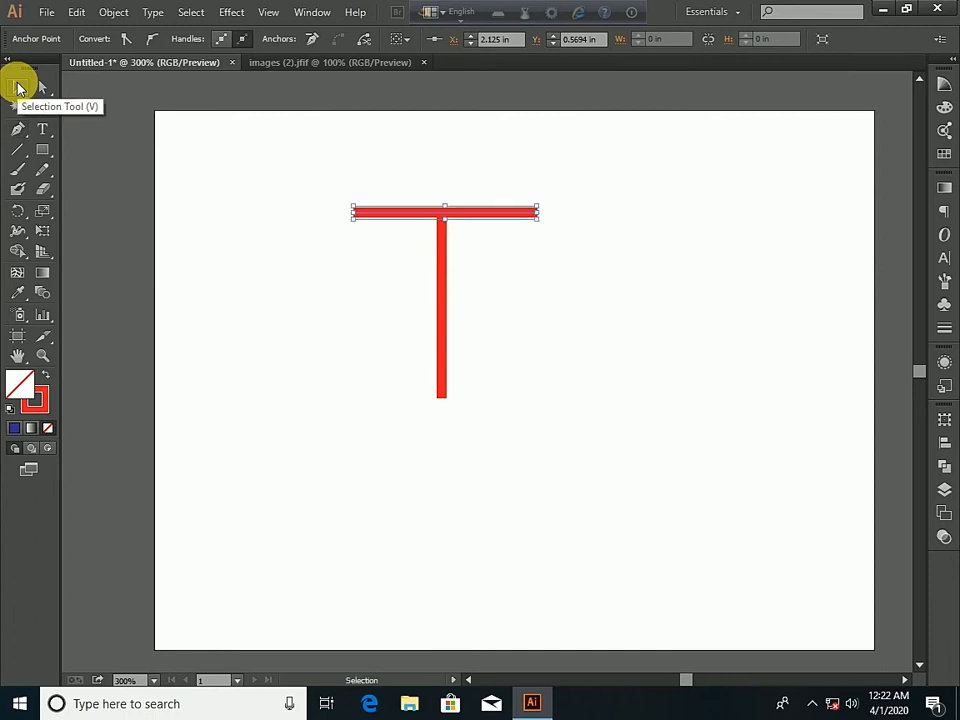
left_click(298, 207)
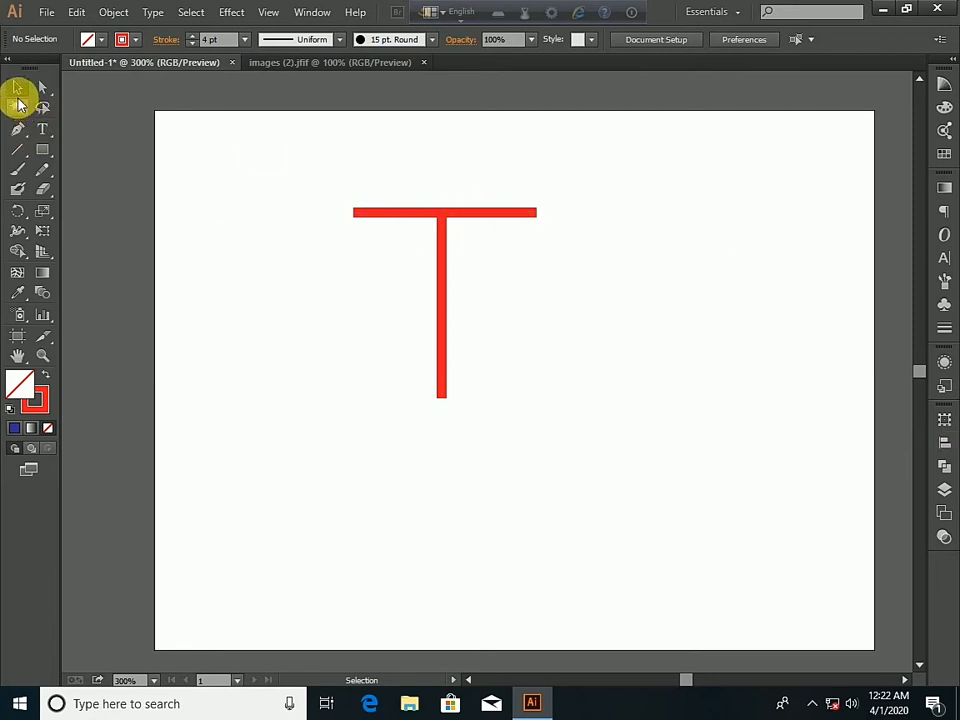
Try tapering the right end of the T's horizontal bar to a point with the Width tool, and undo it.
left_click(414, 211)
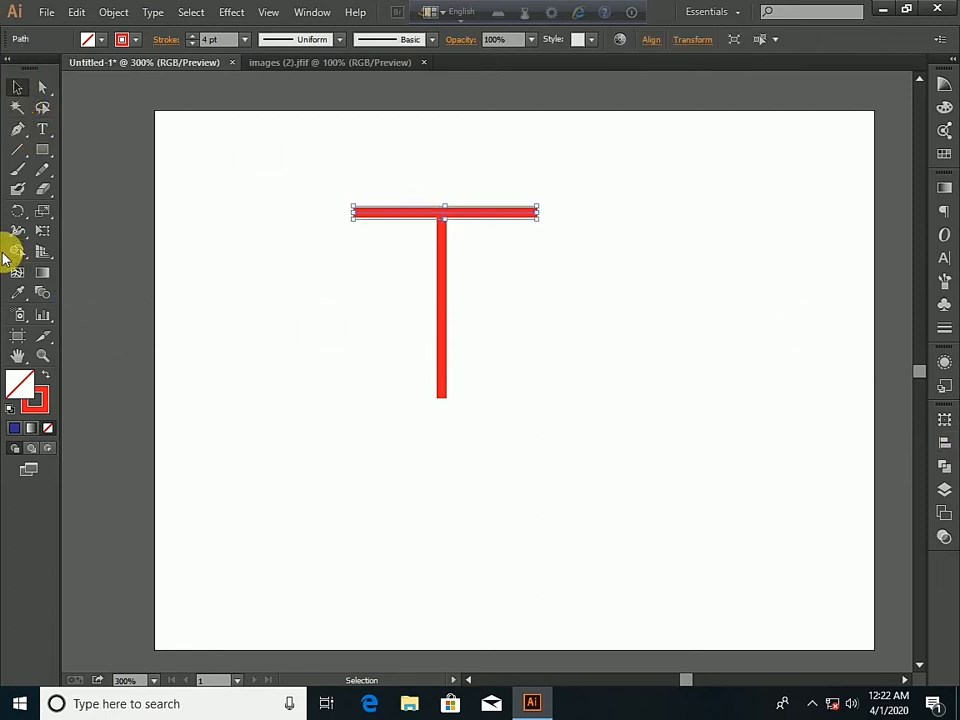
left_click_drag(17, 231, 78, 233)
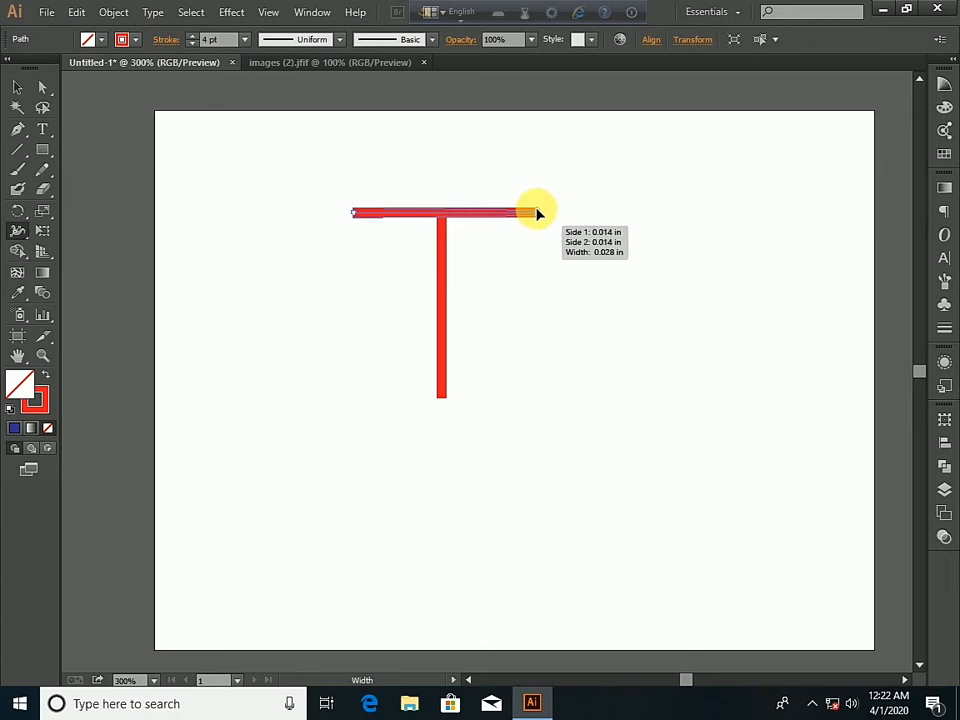
left_click_drag(537, 215, 536, 211)
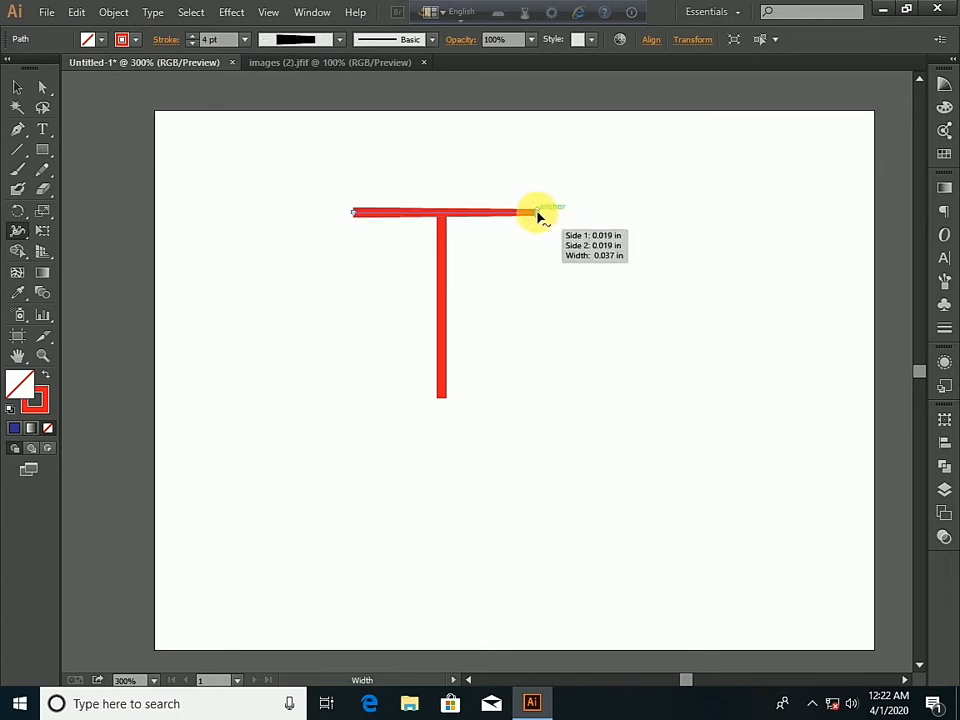
mouse_move(537, 216)
left_mouse_down()
mouse_move(544, 225)
mouse_move(540, 217)
left_mouse_up()
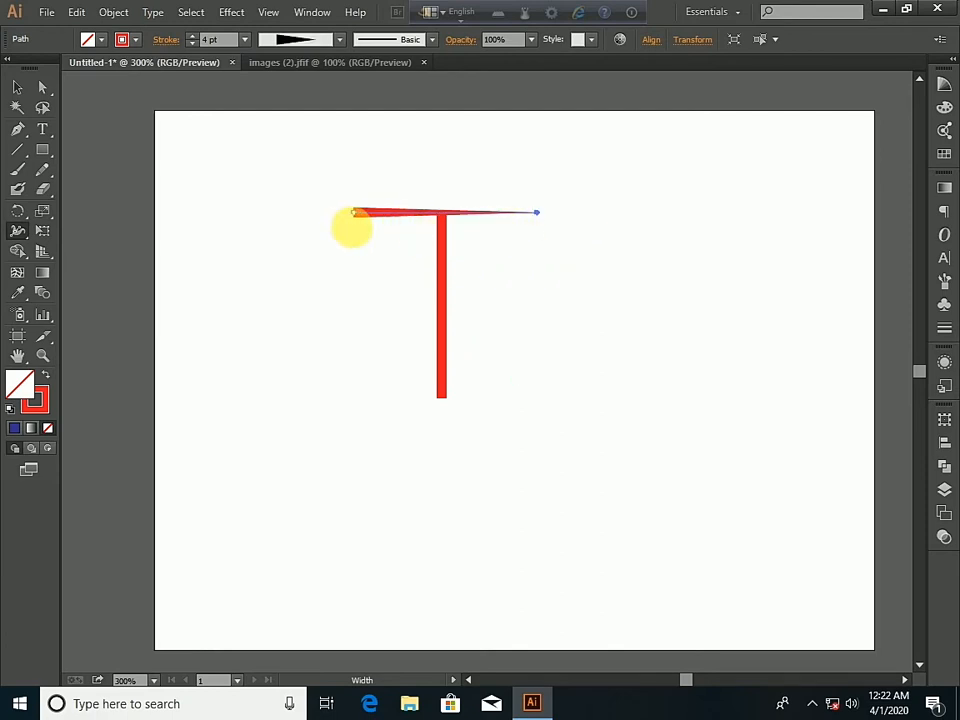
left_click_drag(352, 213, 357, 213)
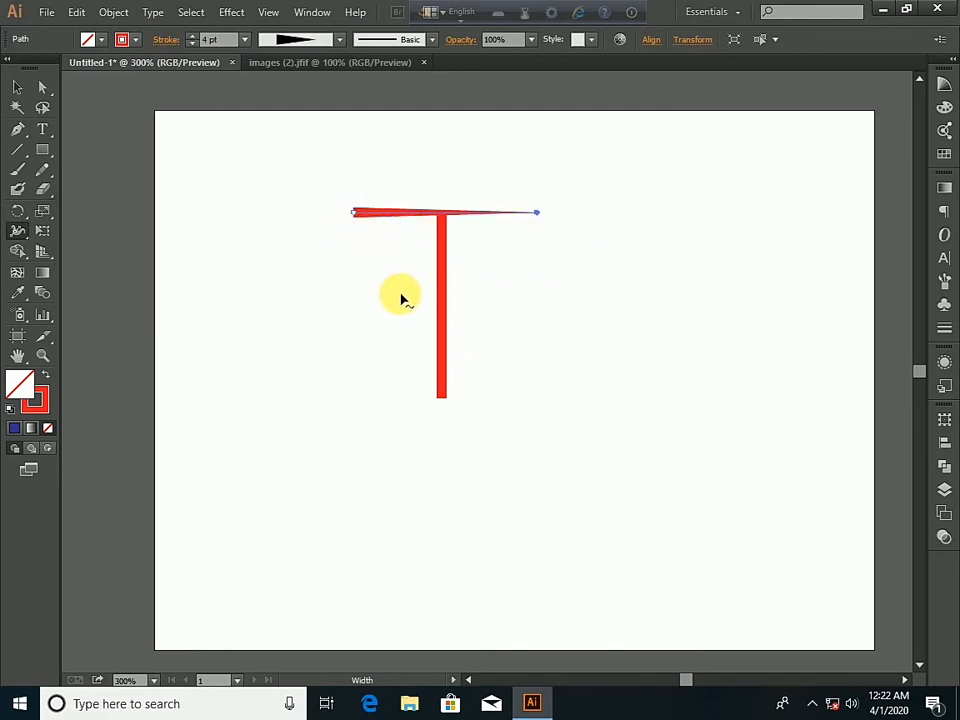
key("ctrl+z")
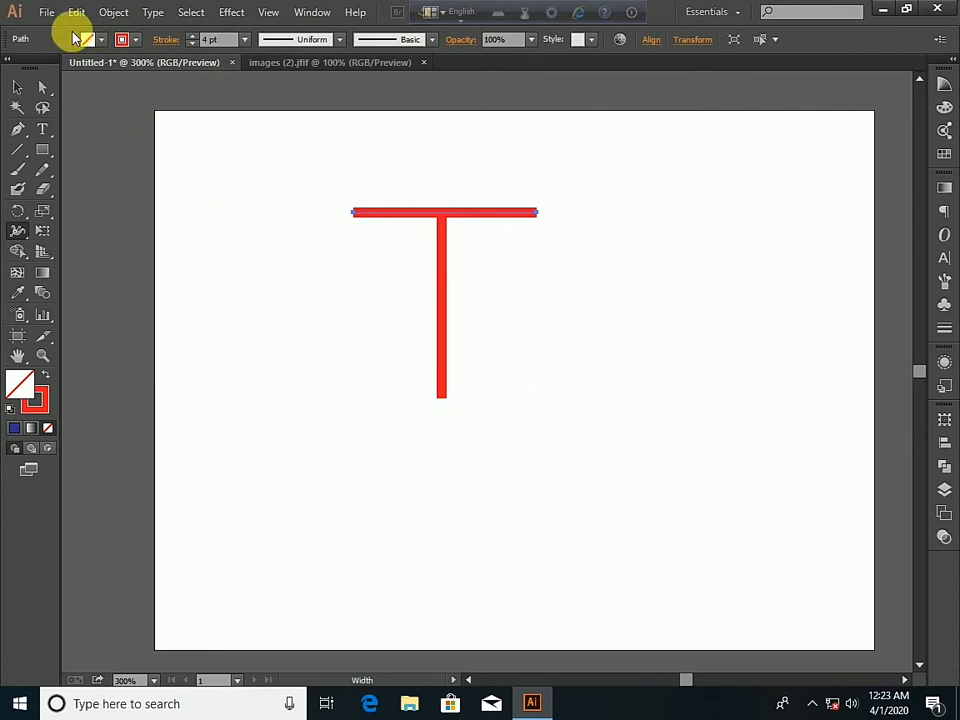
Taper the lower end of the T's vertical stem to a point with the Width tool and deselect it.
left_click(17, 87)
left_click(441, 340)
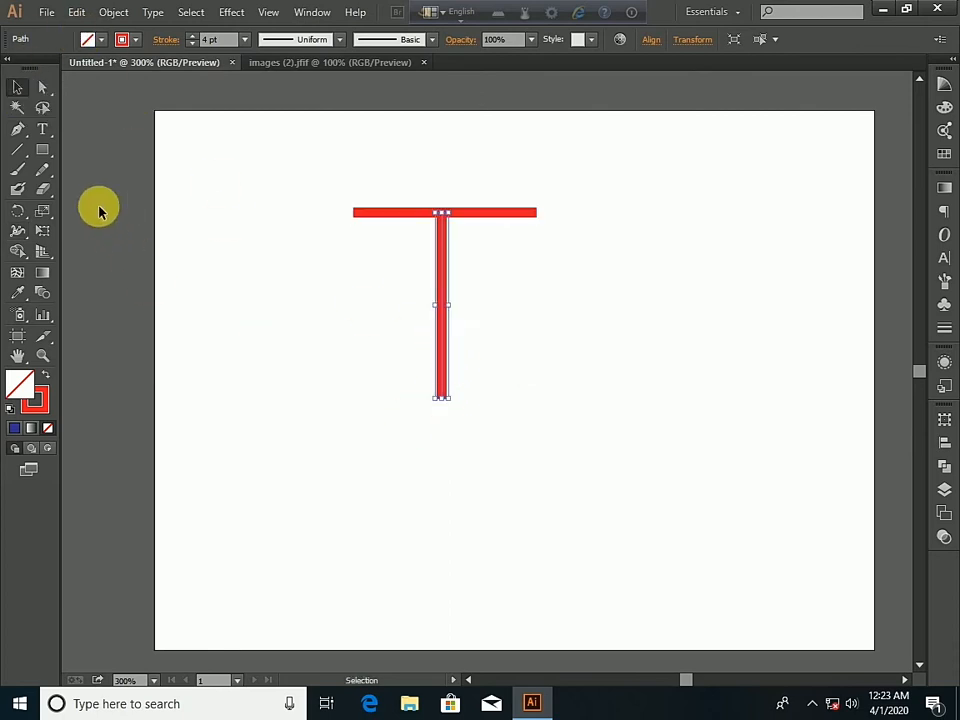
left_click(20, 230)
left_click_drag(20, 230, 60, 230)
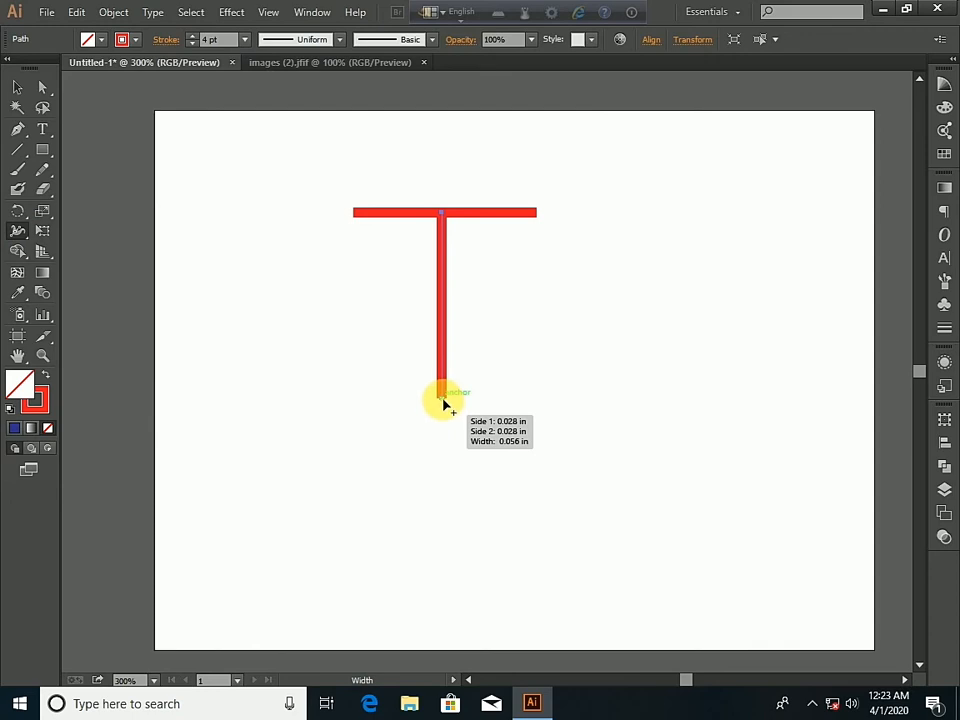
mouse_move(445, 403)
left_mouse_down()
mouse_move(431, 403)
mouse_move(439, 399)
left_mouse_up()
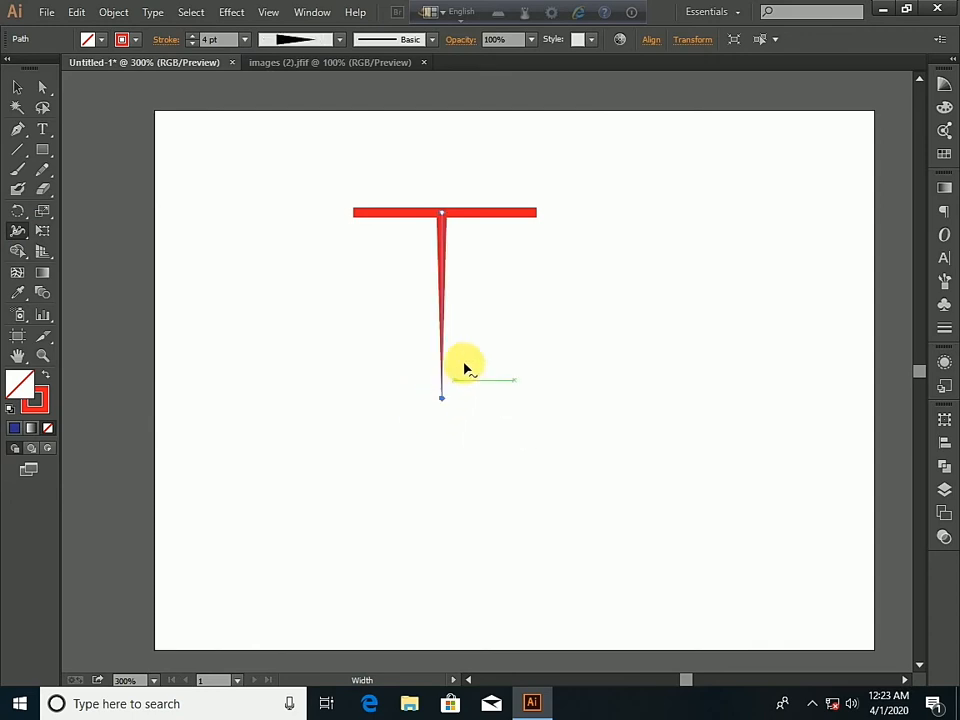
left_click(14, 88)
left_click(342, 293)
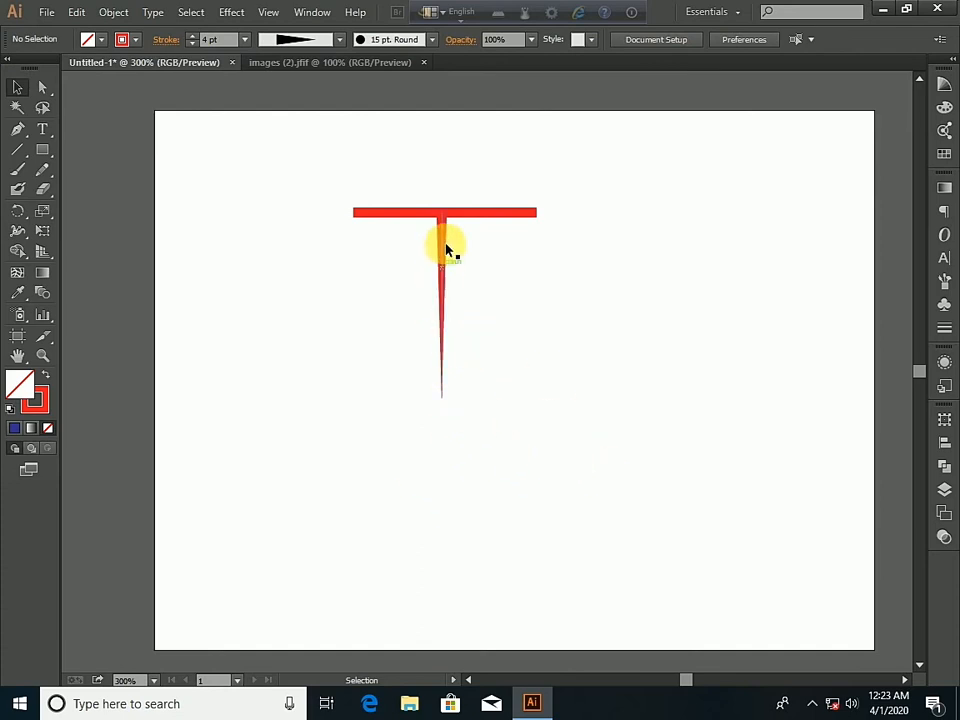
Draw an open M-shaped path to the left of the T with the Pen tool and deselect it.
scroll(588, 316, "down", 1)
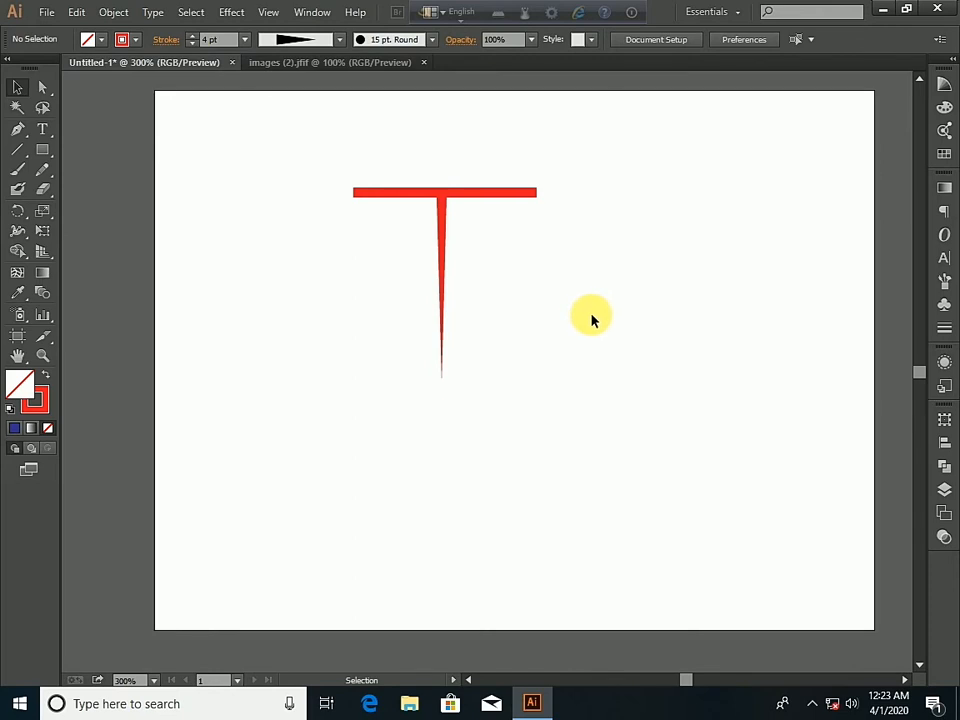
left_click(17, 129)
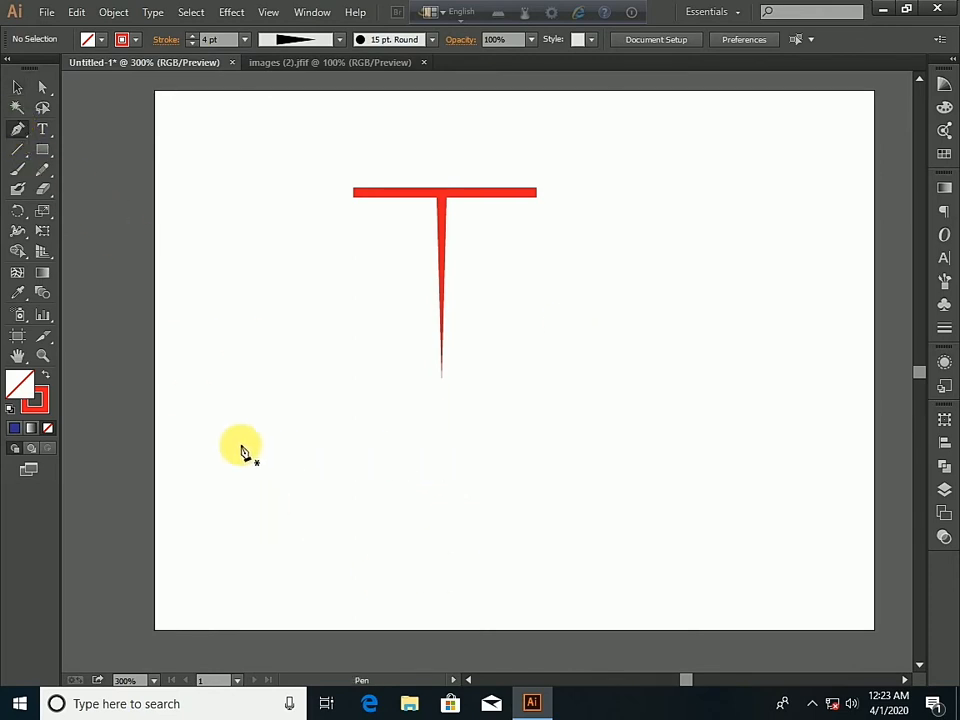
left_click(191, 334)
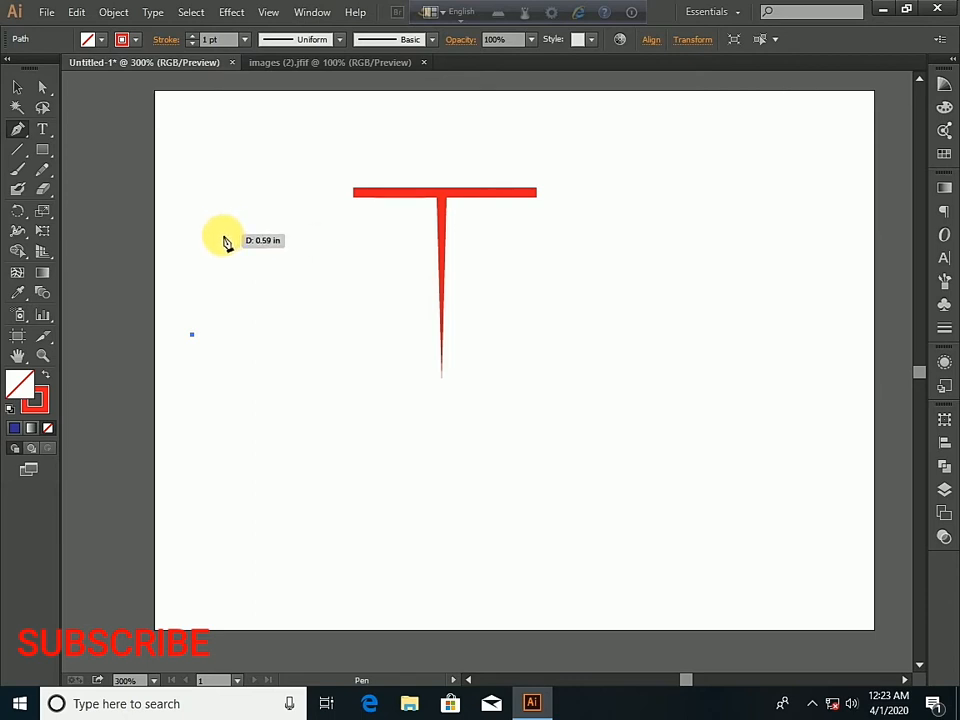
left_click(197, 226)
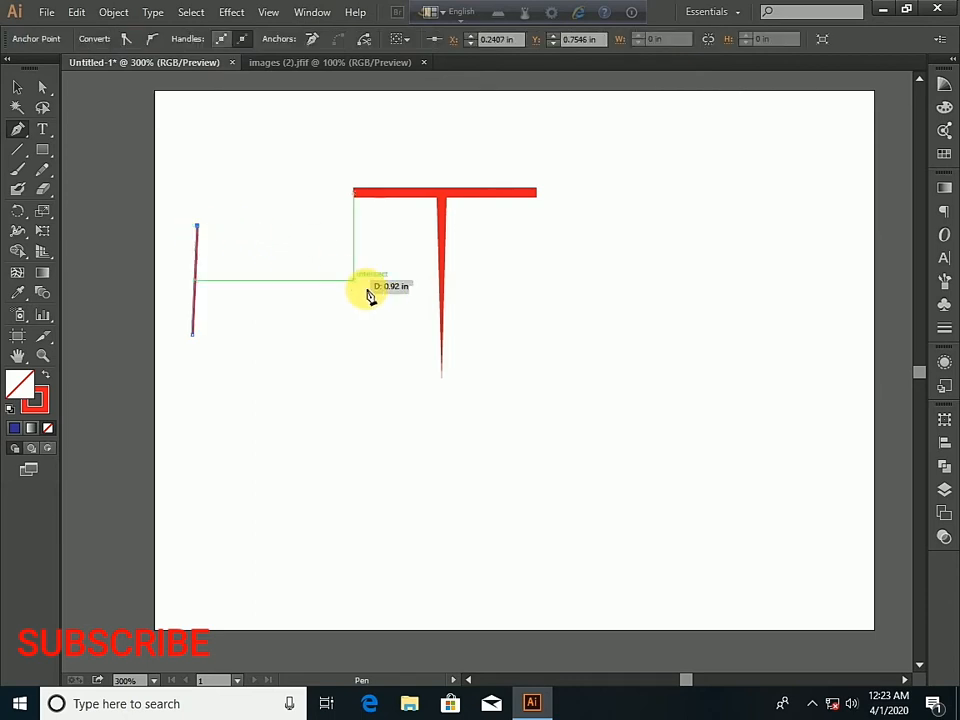
left_click(259, 262)
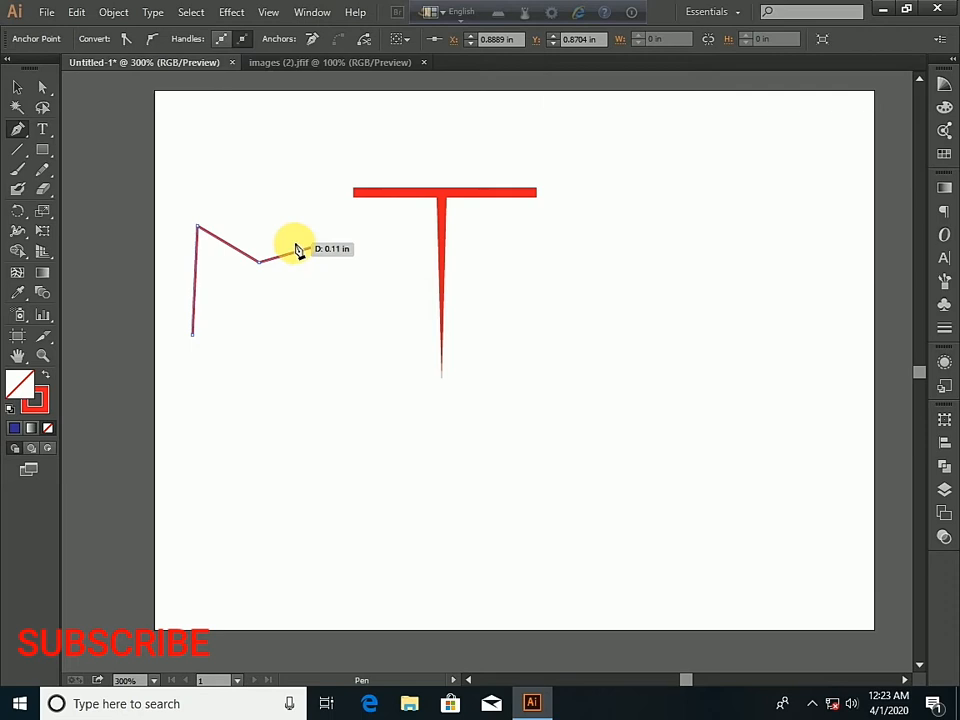
key("ctrl+z")
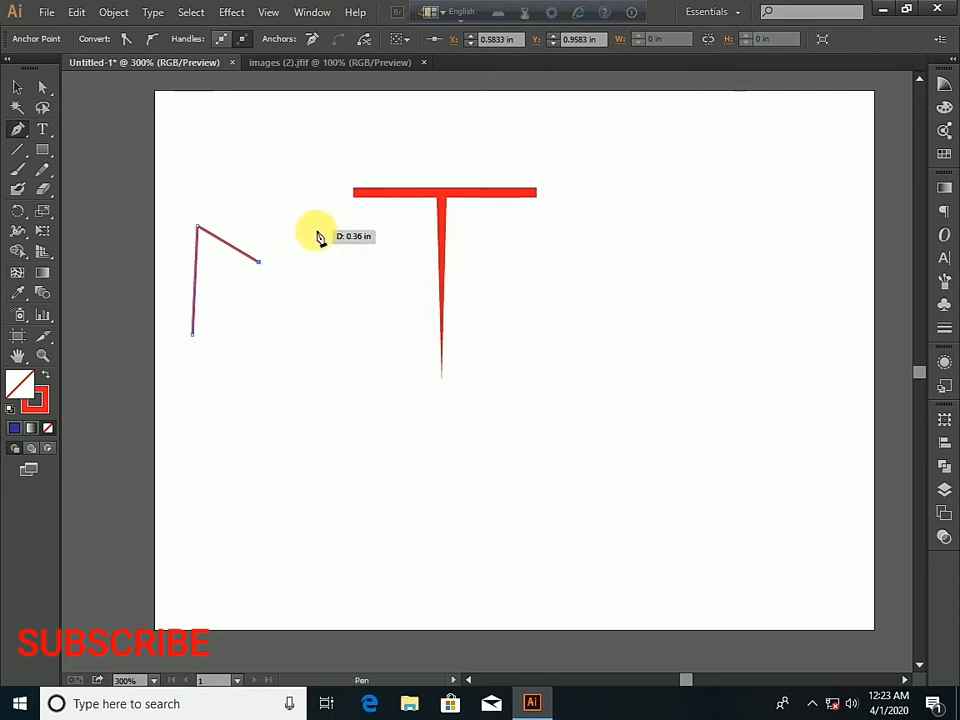
left_click(319, 230)
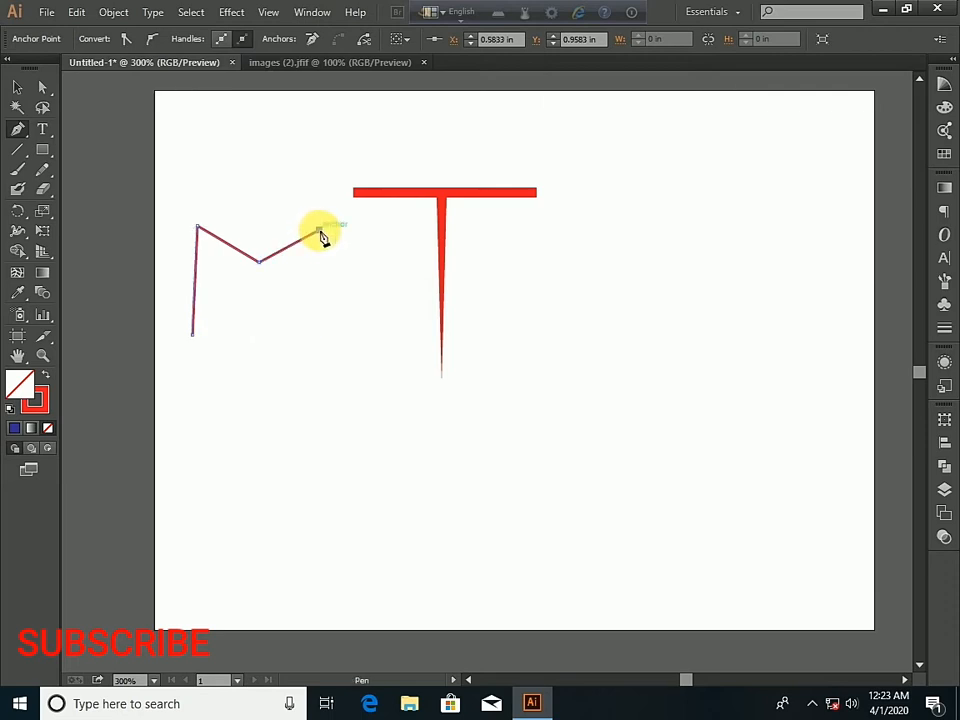
left_click(319, 346)
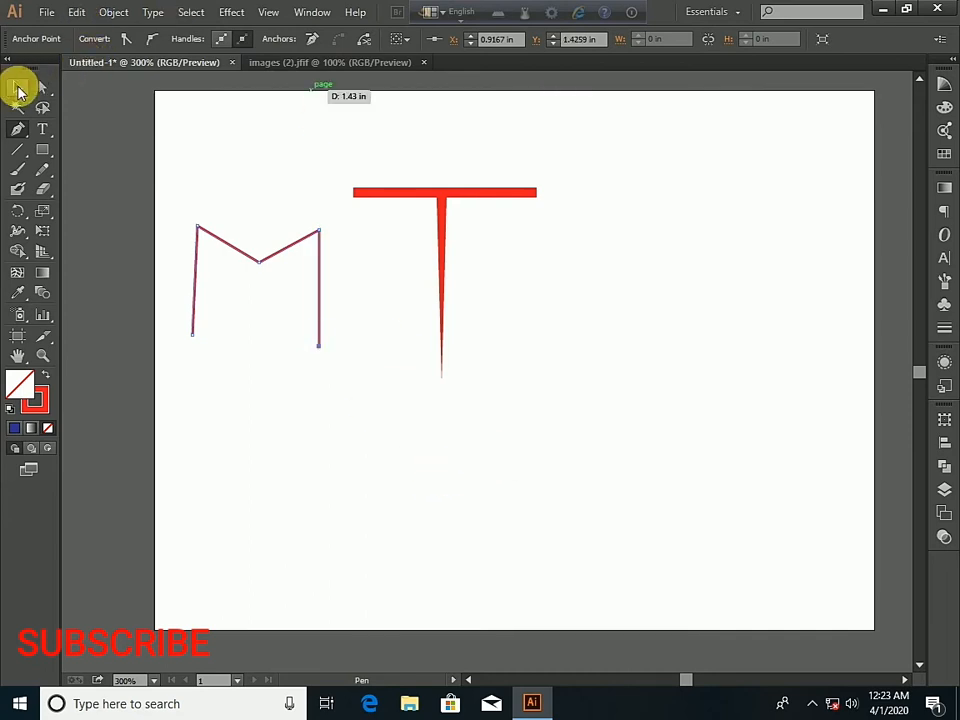
left_click(18, 88)
left_click(195, 128)
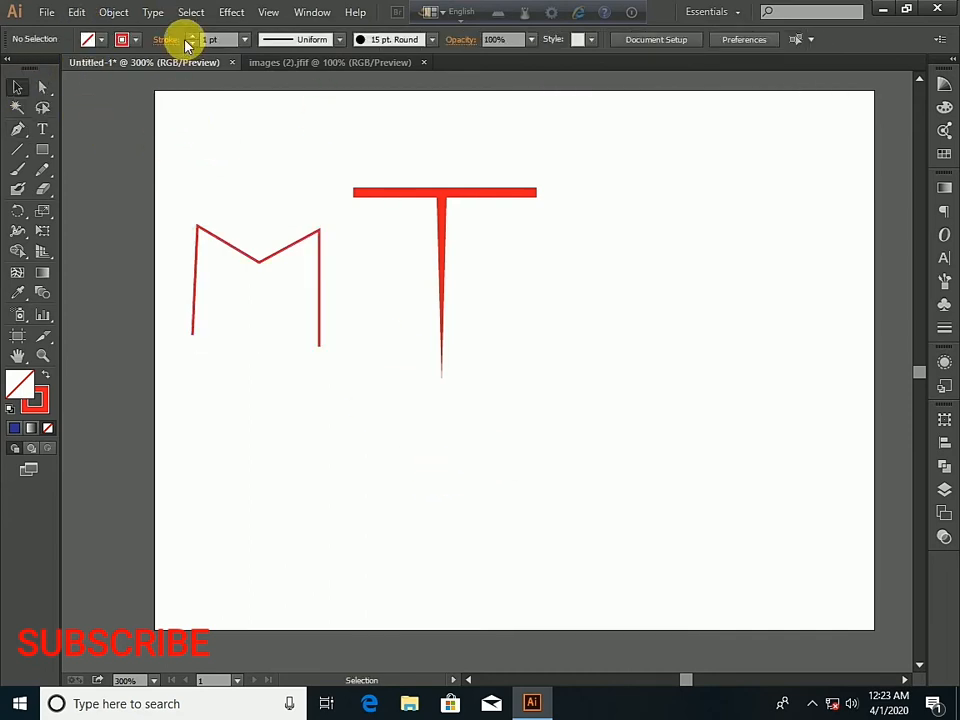
Set the M-shaped path's stroke weight to 4 pt.
left_click(199, 227)
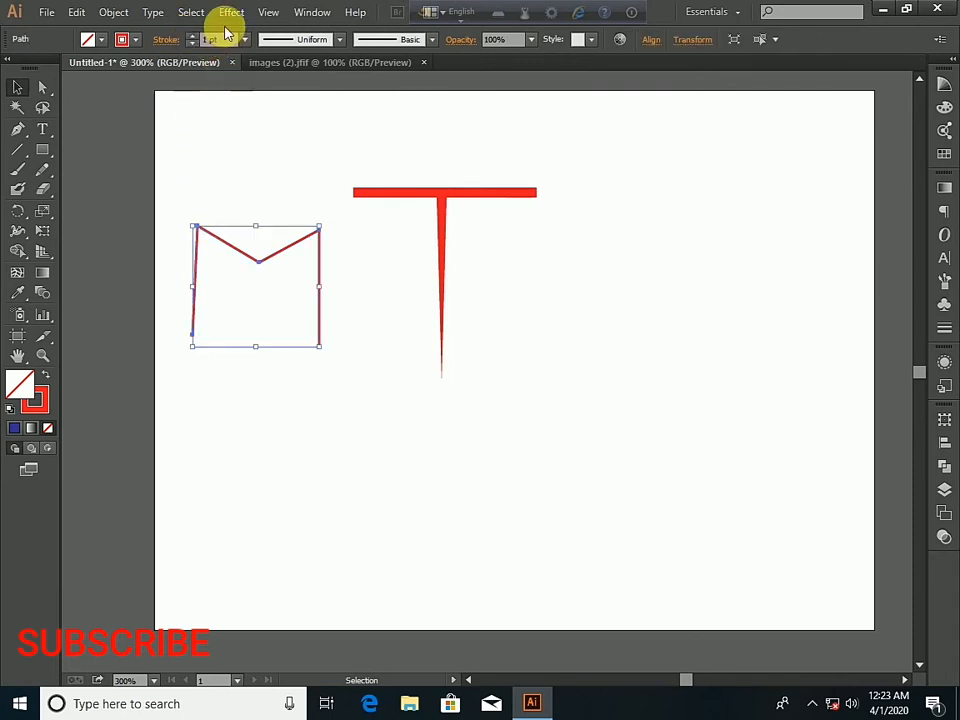
left_click(195, 37)
left_click(195, 37)
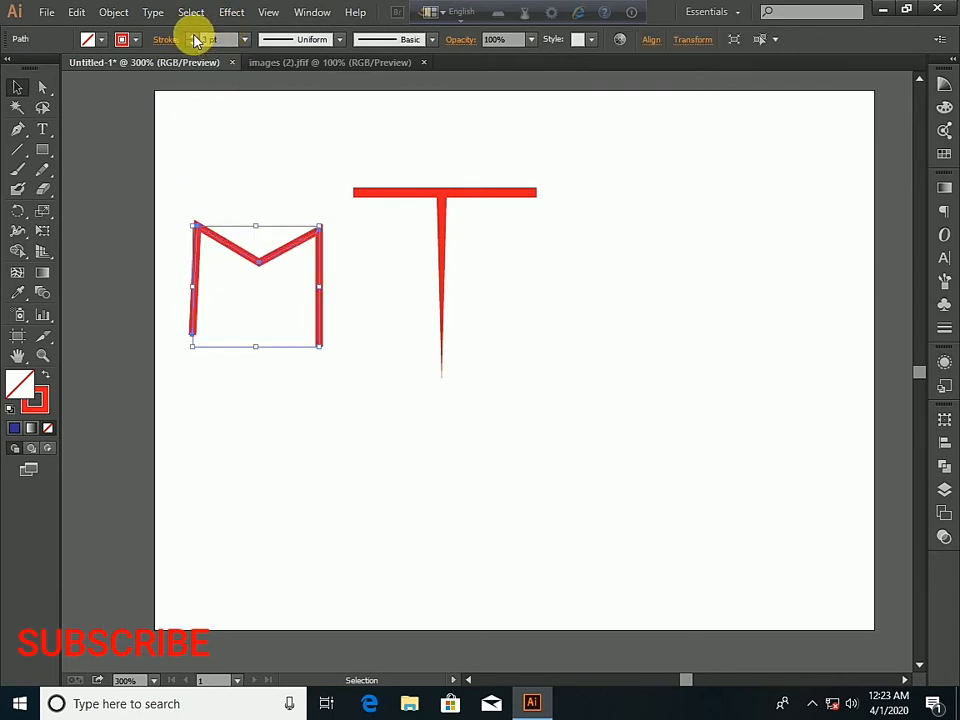
left_click(195, 37)
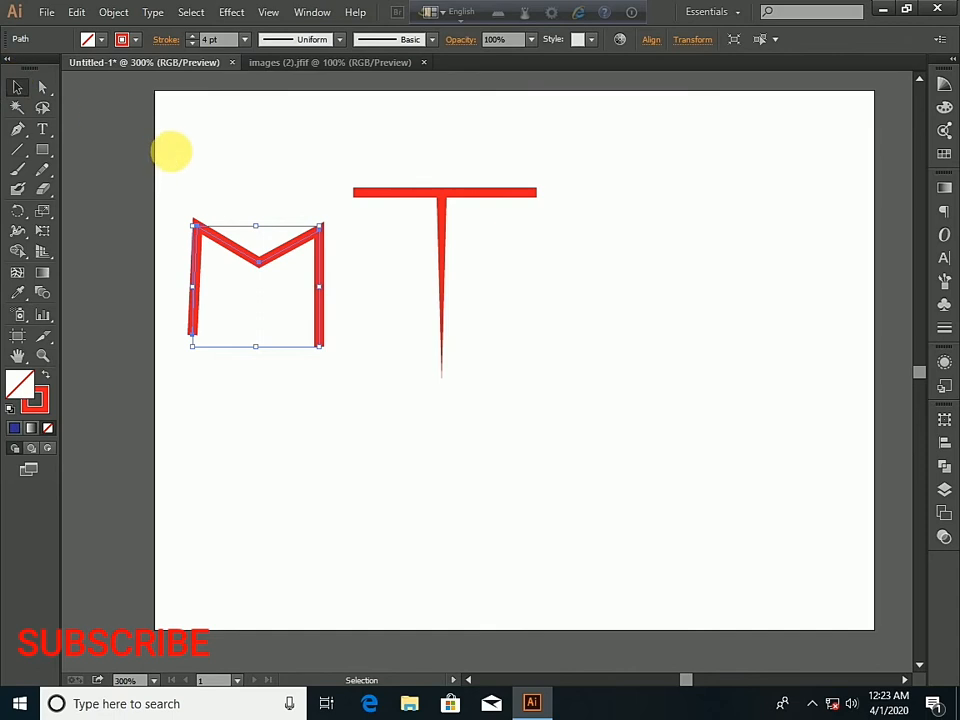
Taper the lower end of the M's left leg to a point with the Width tool.
left_click(230, 300)
left_click(194, 333)
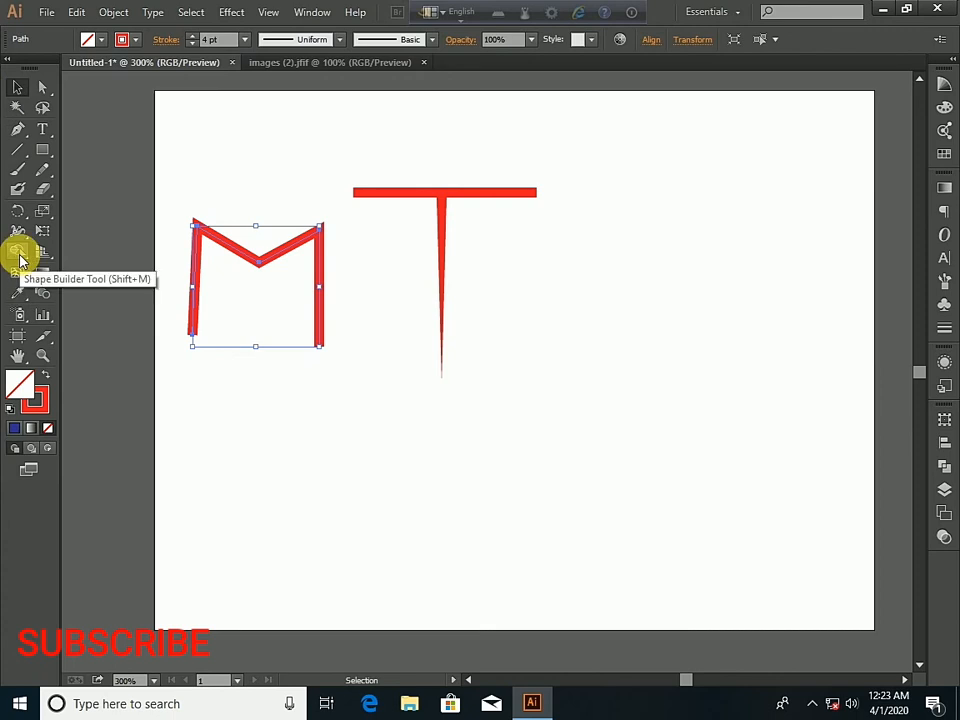
left_click(17, 231)
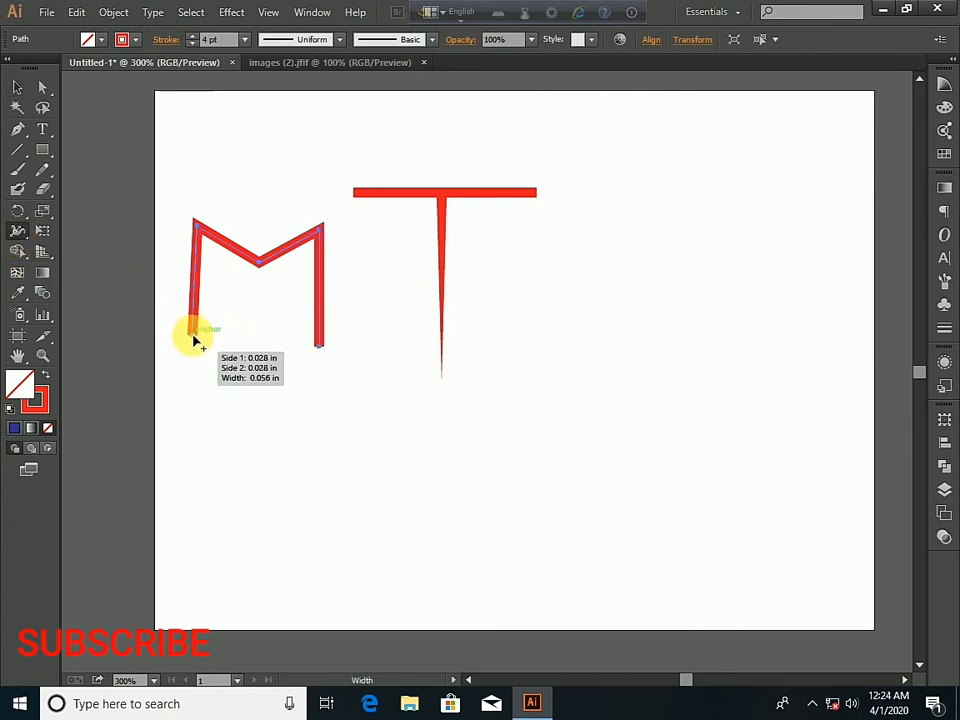
left_click_drag(188, 337, 199, 339)
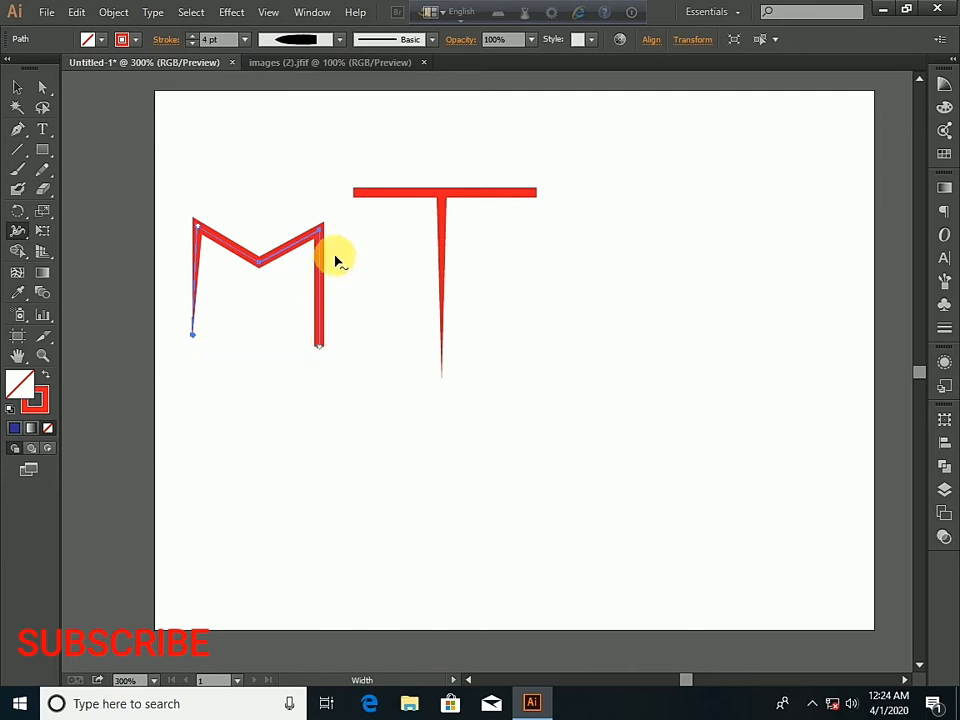
Select both the M and T shapes and delete them from the artboard.
left_click(15, 89)
left_click_drag(200, 132, 547, 372)
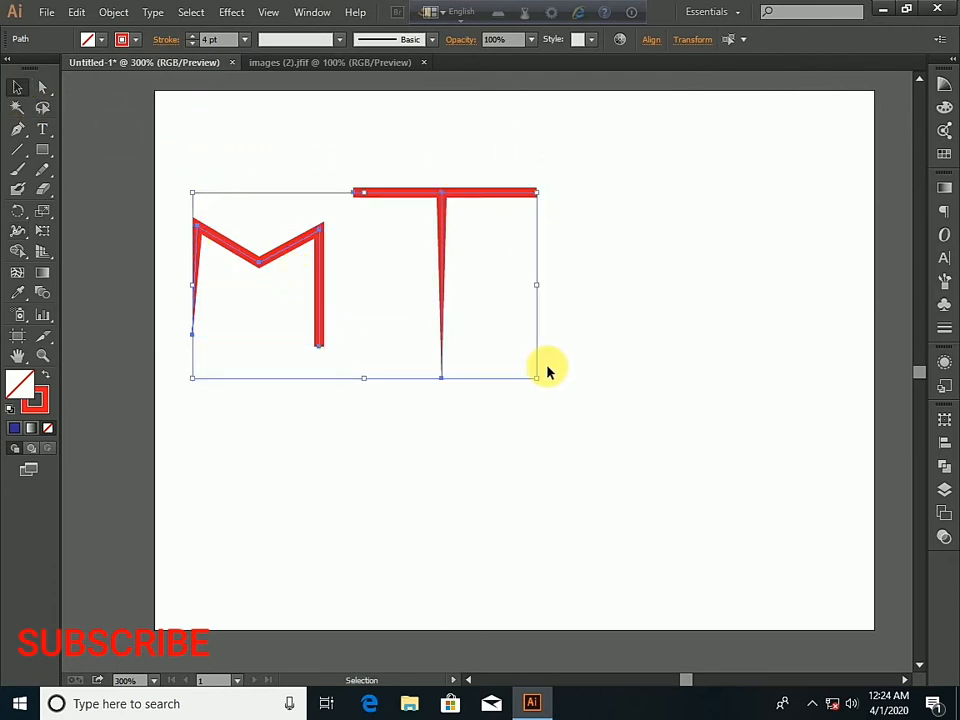
key("Delete")
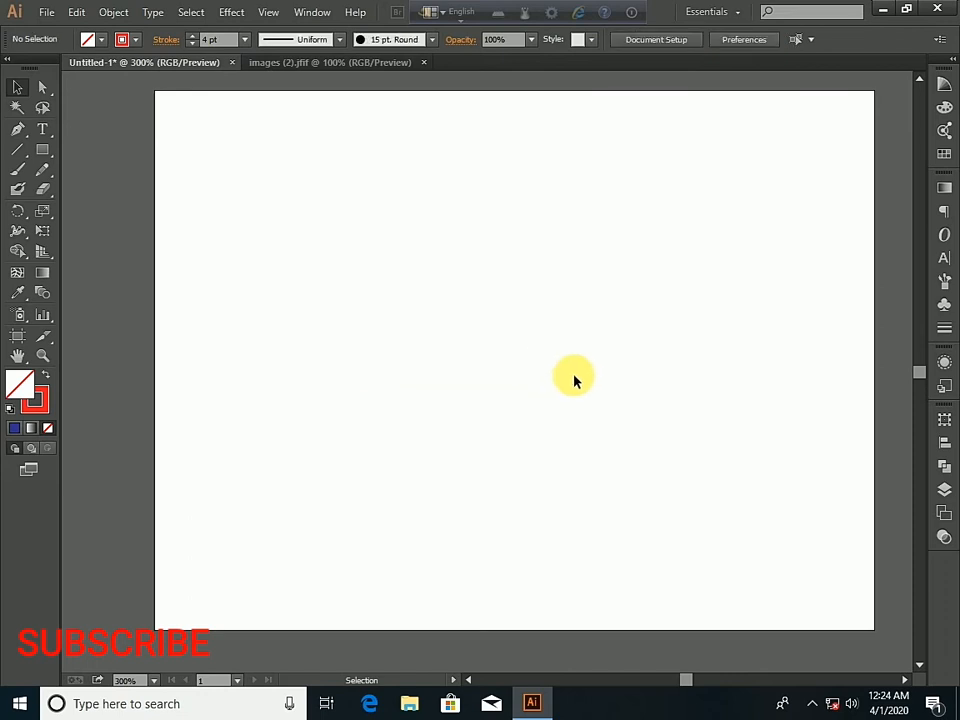
Draw a wide rectangle in the upper middle of the empty artboard.
left_click(24, 232)
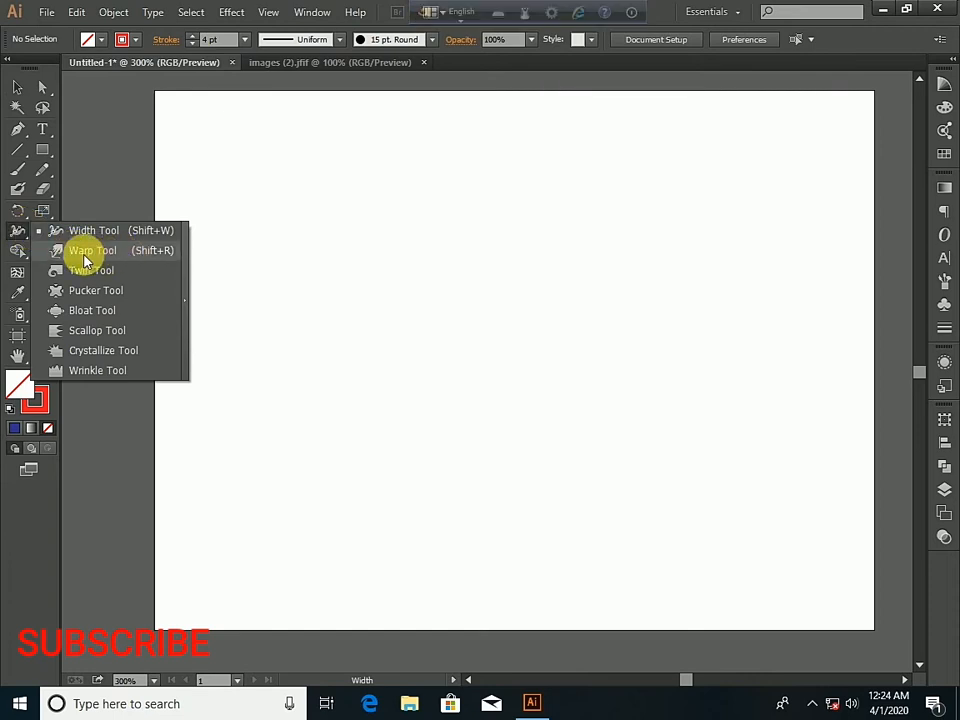
left_click(42, 150)
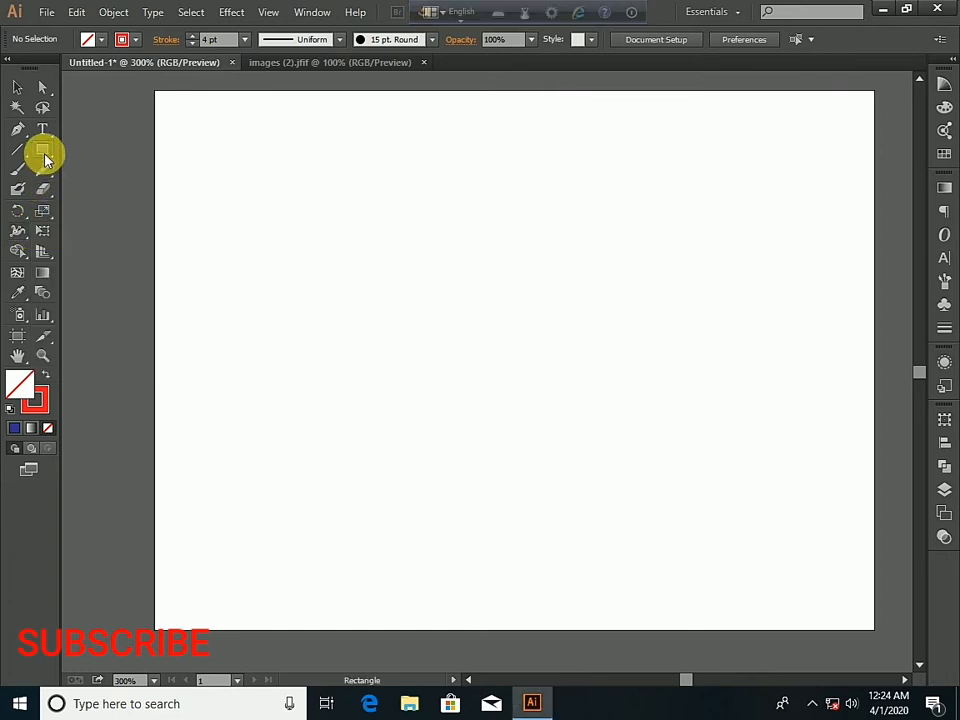
mouse_move(297, 196)
left_mouse_down()
mouse_move(421, 272)
mouse_move(531, 322)
left_mouse_up()
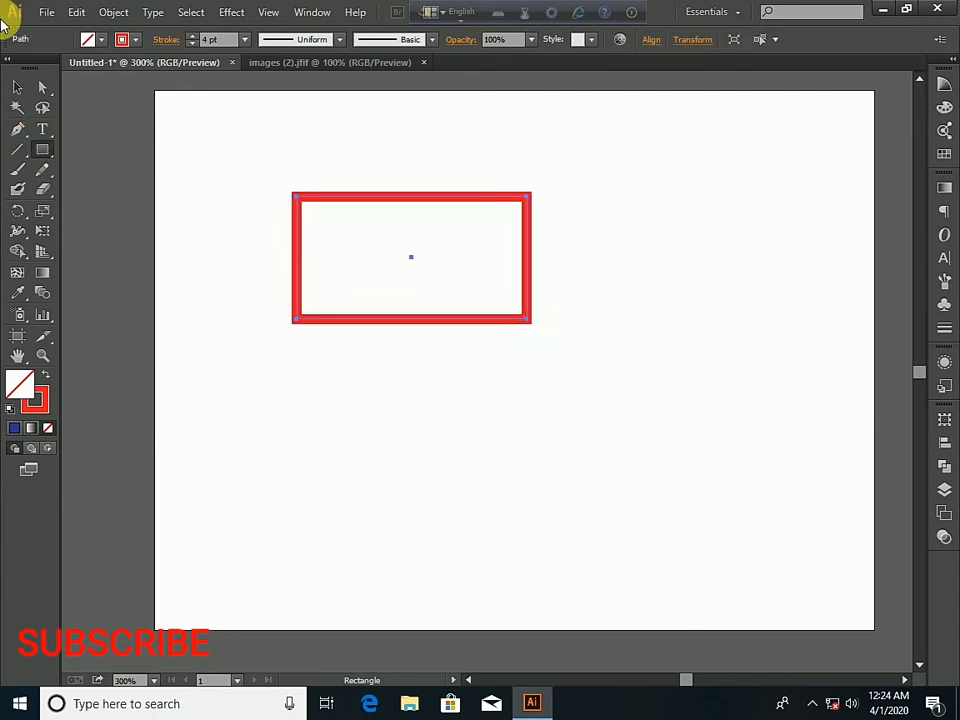
Remove the rectangle's stroke and give it a green fill.
left_click(139, 42)
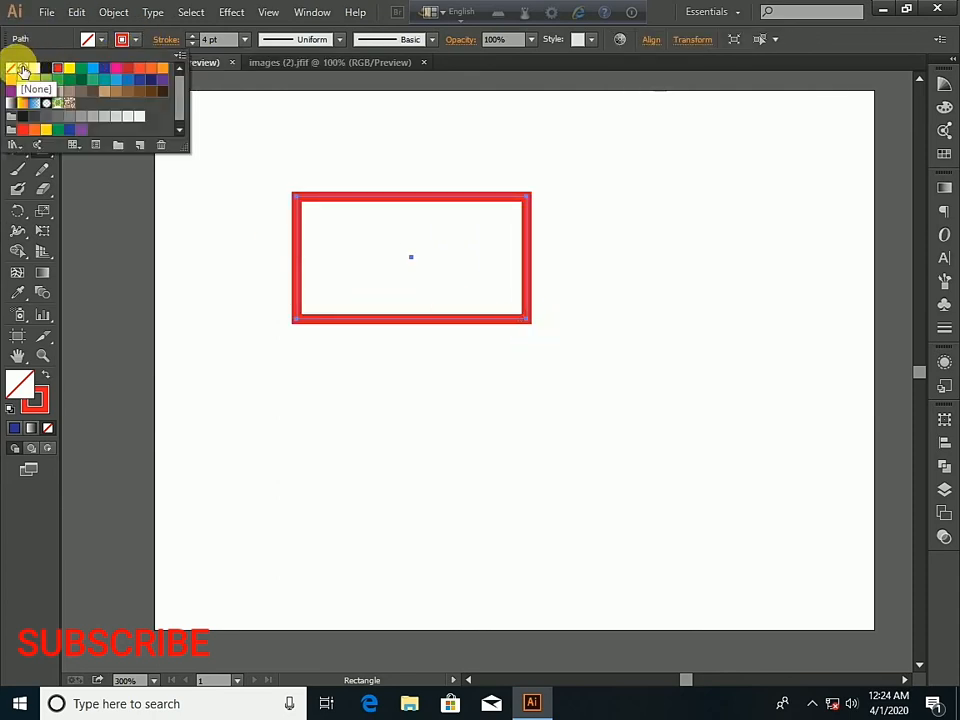
left_click(12, 68)
left_click(100, 43)
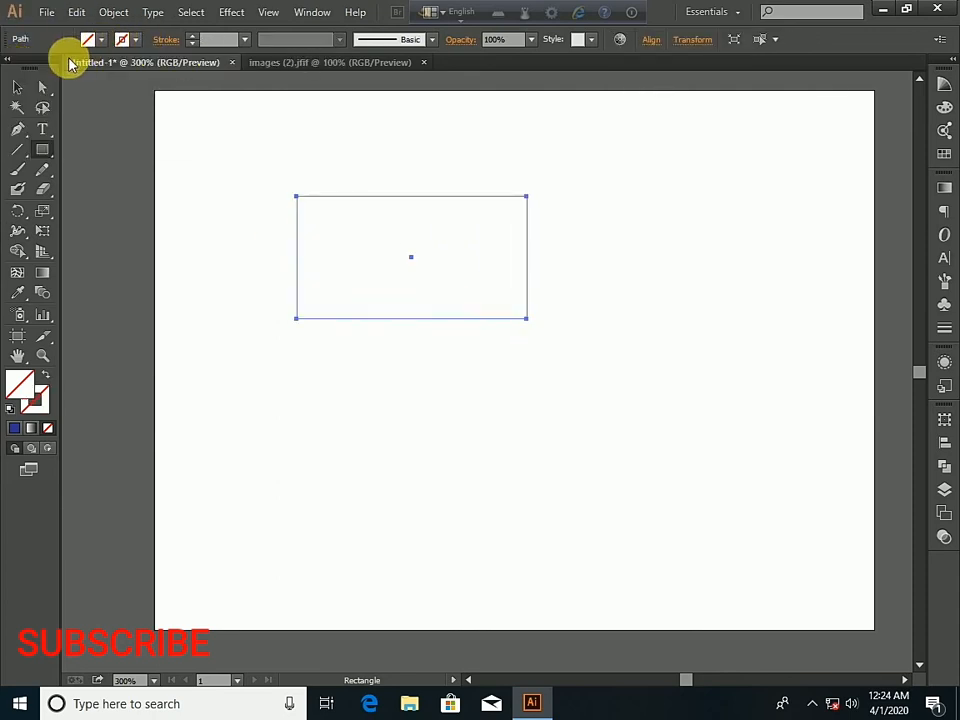
left_click(100, 43)
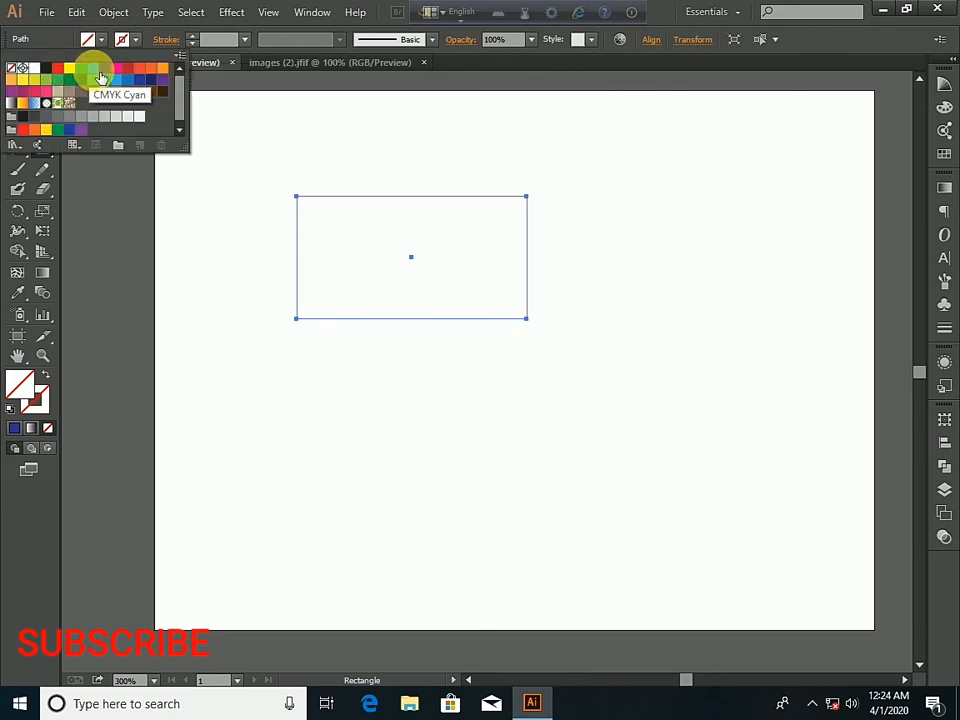
left_click(88, 80)
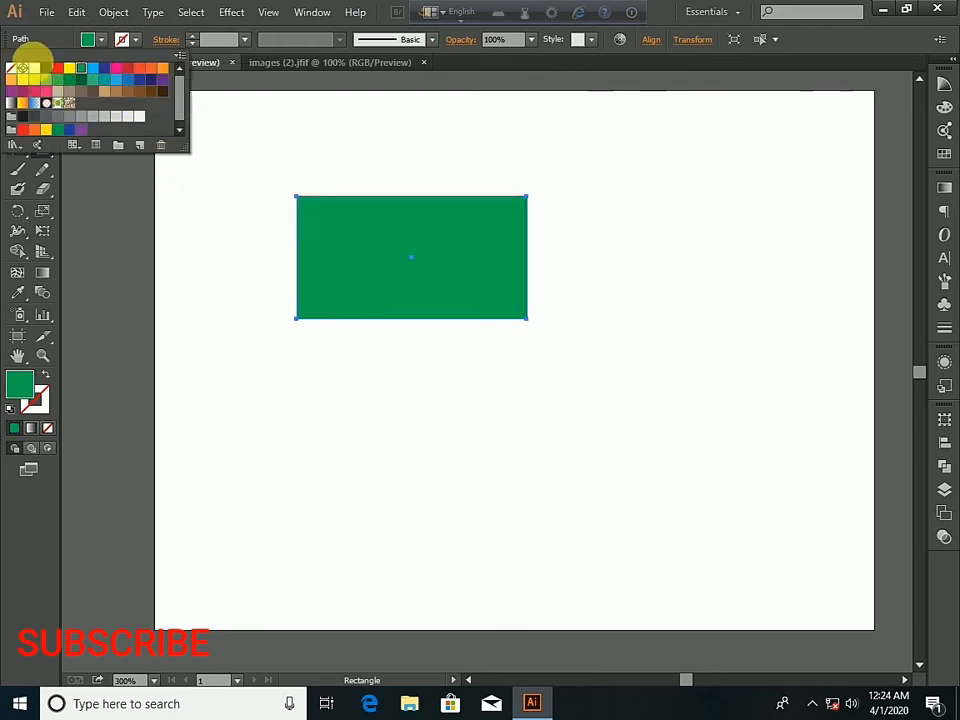
left_click(99, 42)
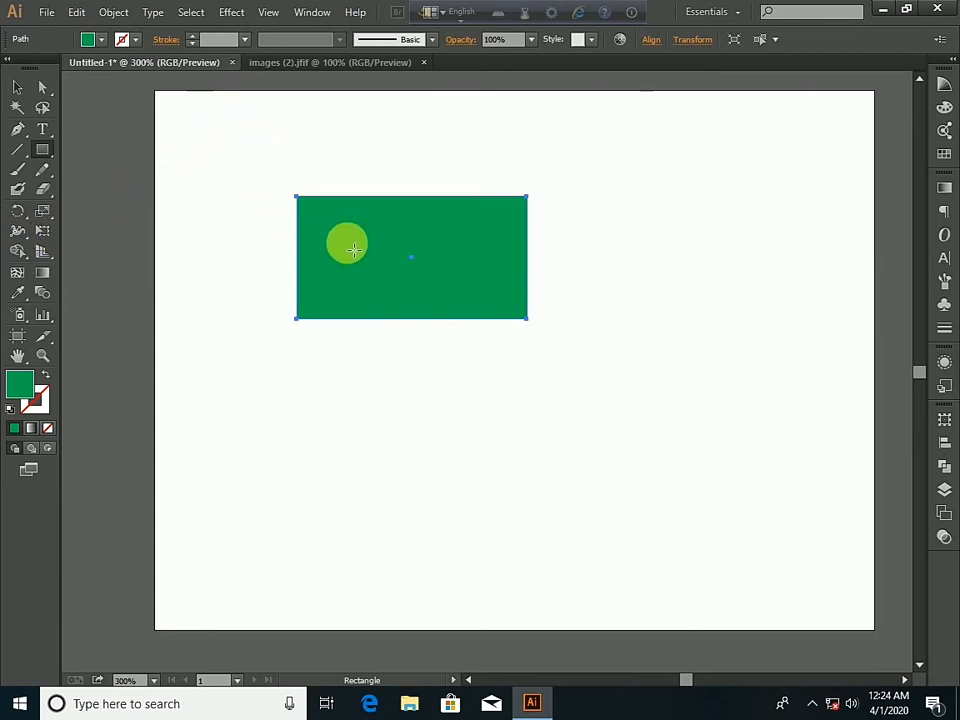
Reshape the green rectangle into a long, thin bar by raising its lower edge and extending its right edge.
left_click(14, 86)
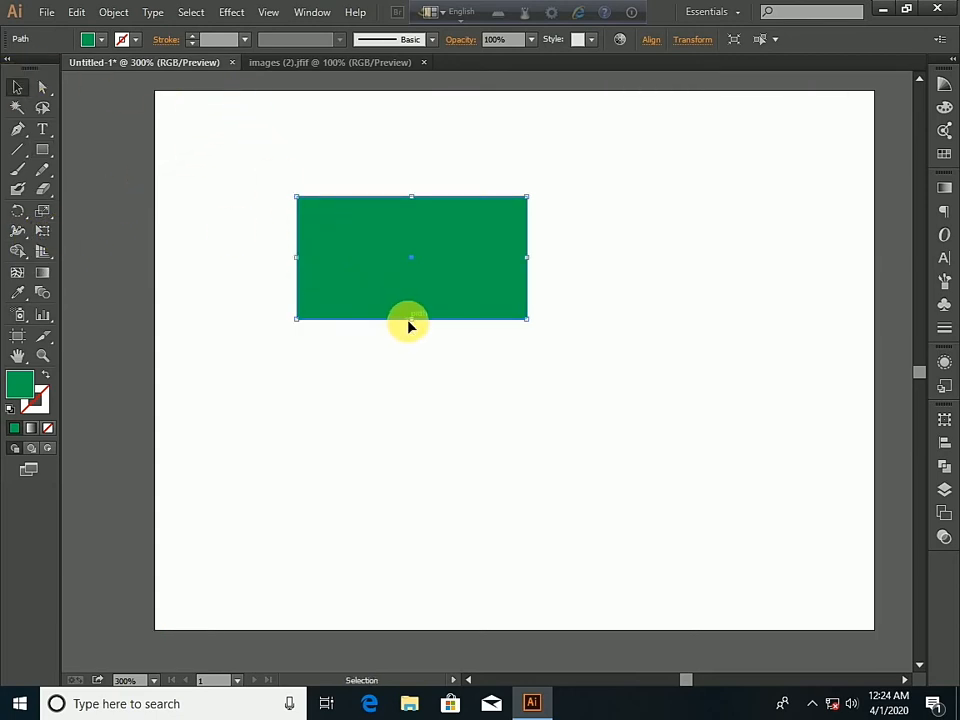
left_click_drag(412, 321, 414, 249)
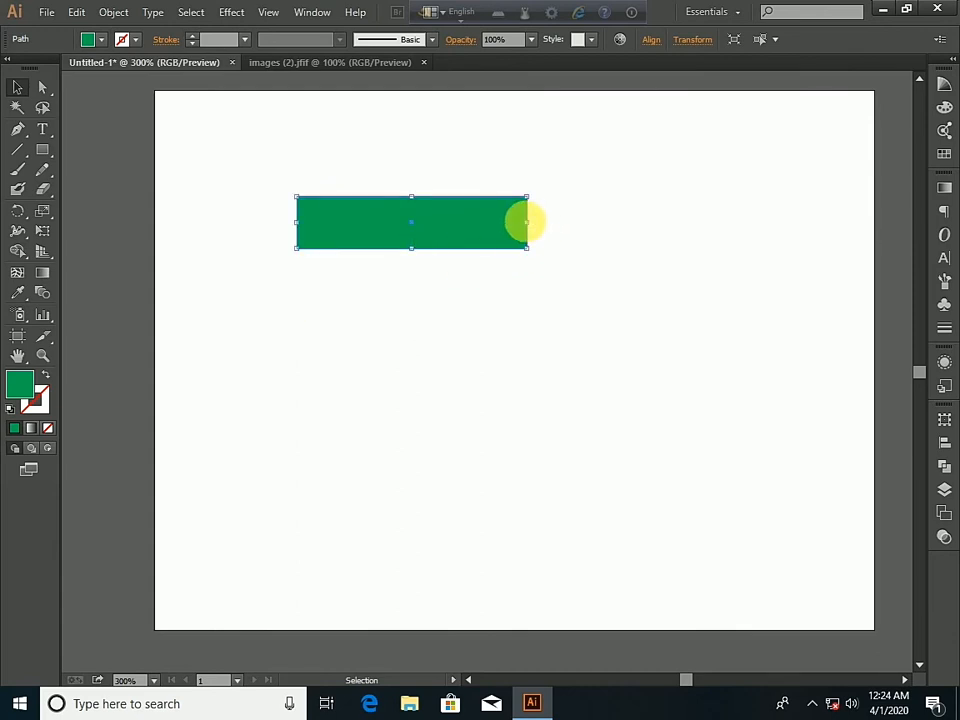
left_click_drag(527, 221, 684, 236)
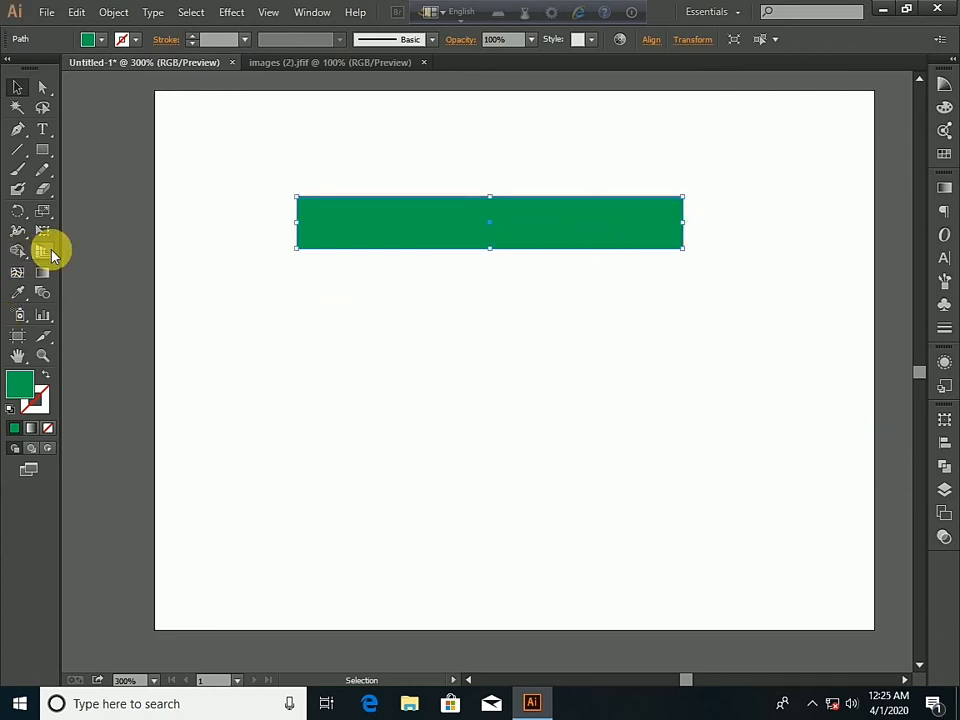
Open the Arc warp effect for the green bar and preview the Fish style on it.
left_click(231, 14)
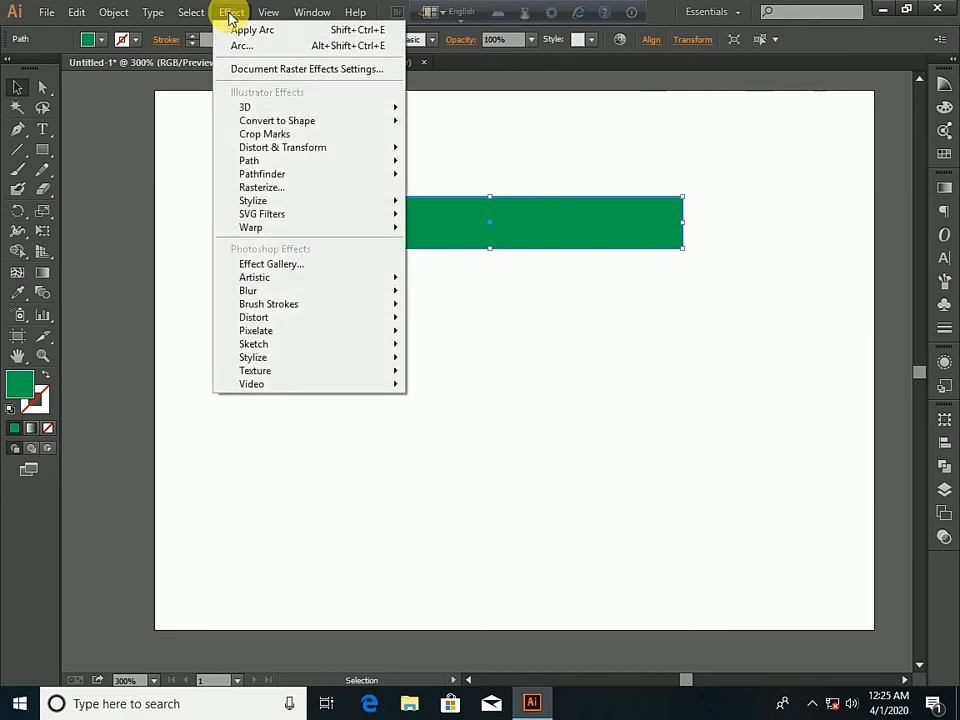
mouse_move(297, 229)
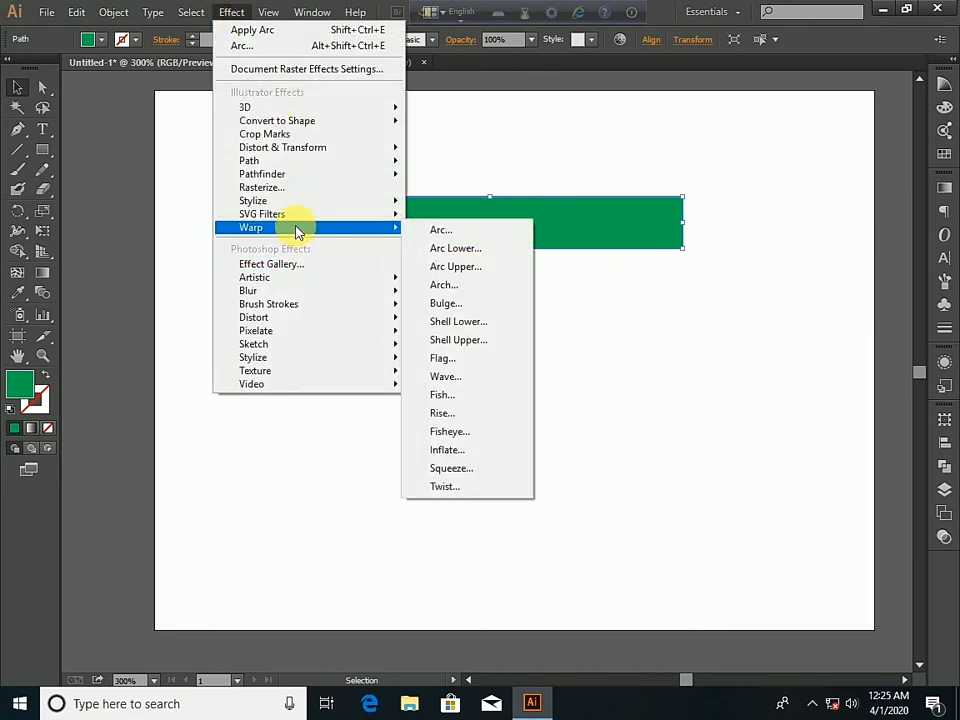
left_click(436, 234)
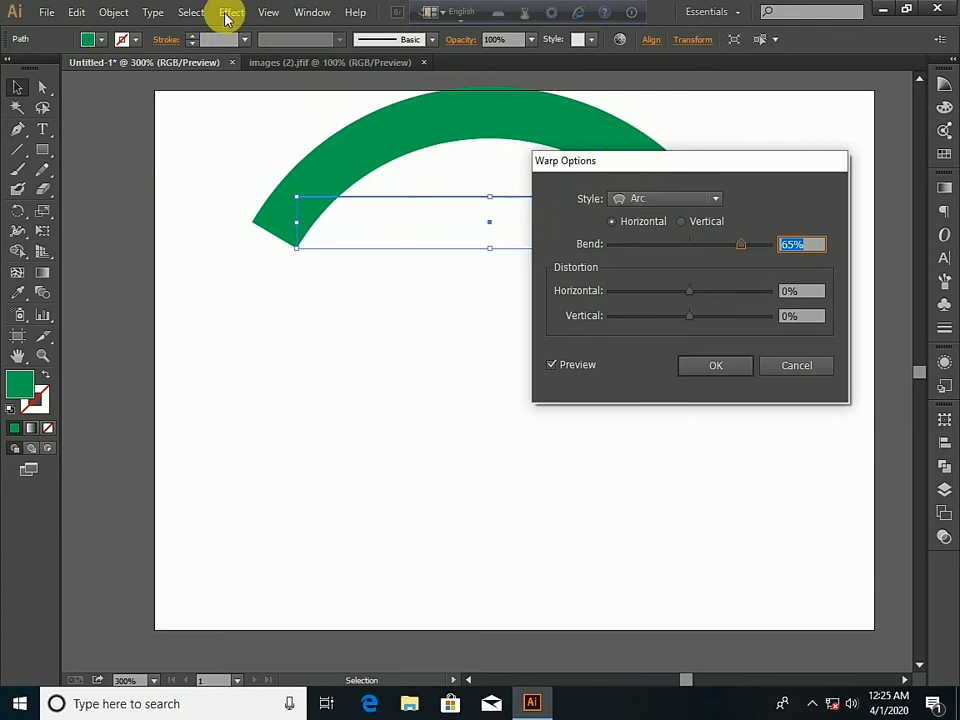
left_click(718, 200)
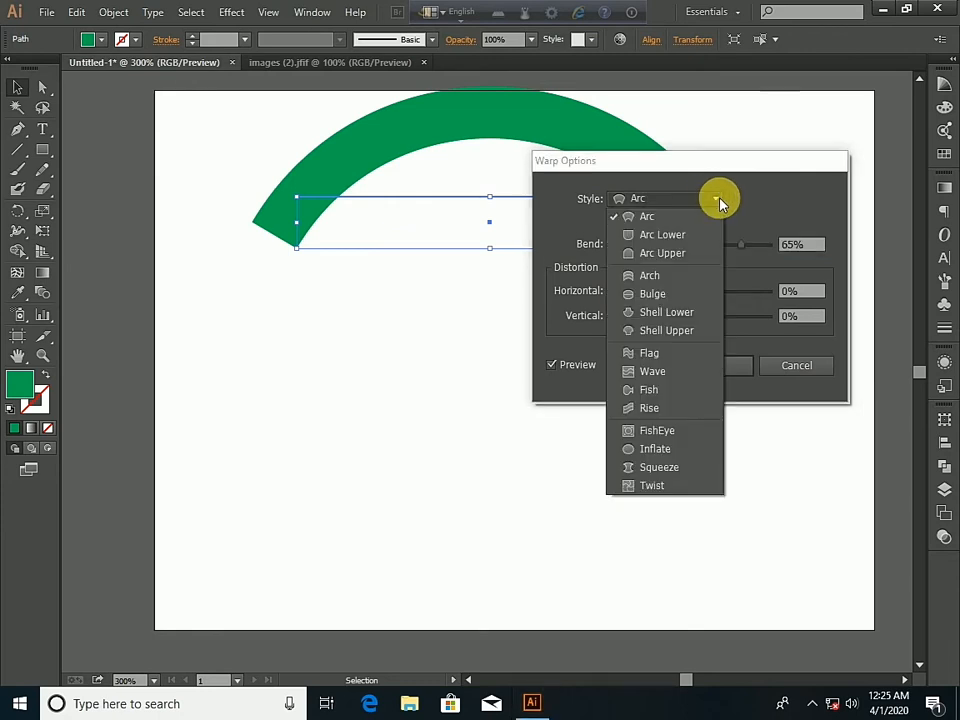
left_click(686, 391)
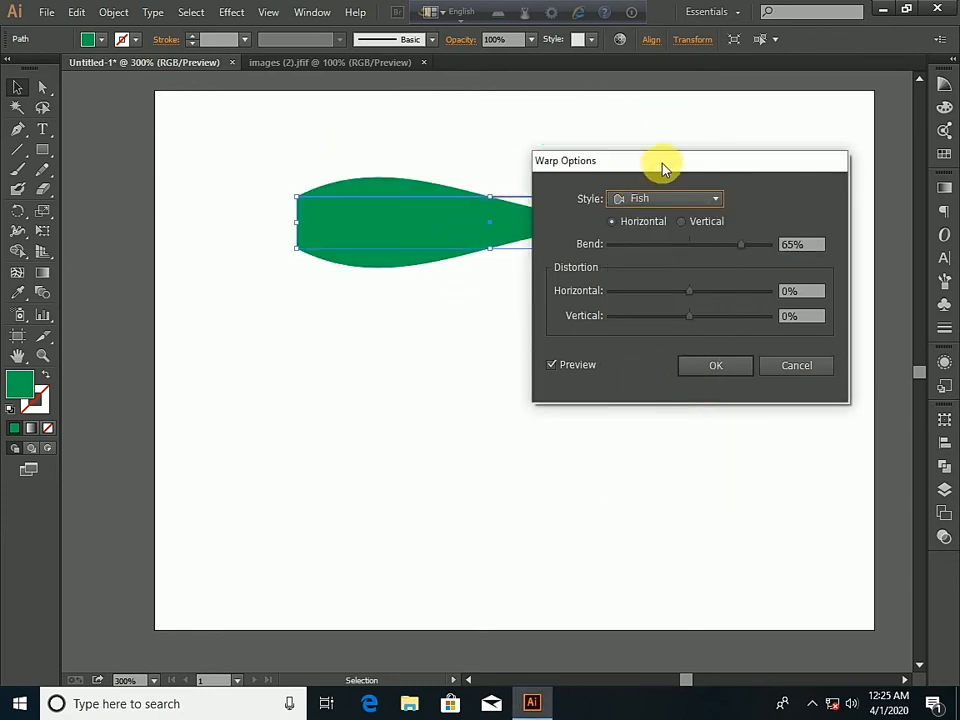
left_click_drag(661, 167, 730, 281)
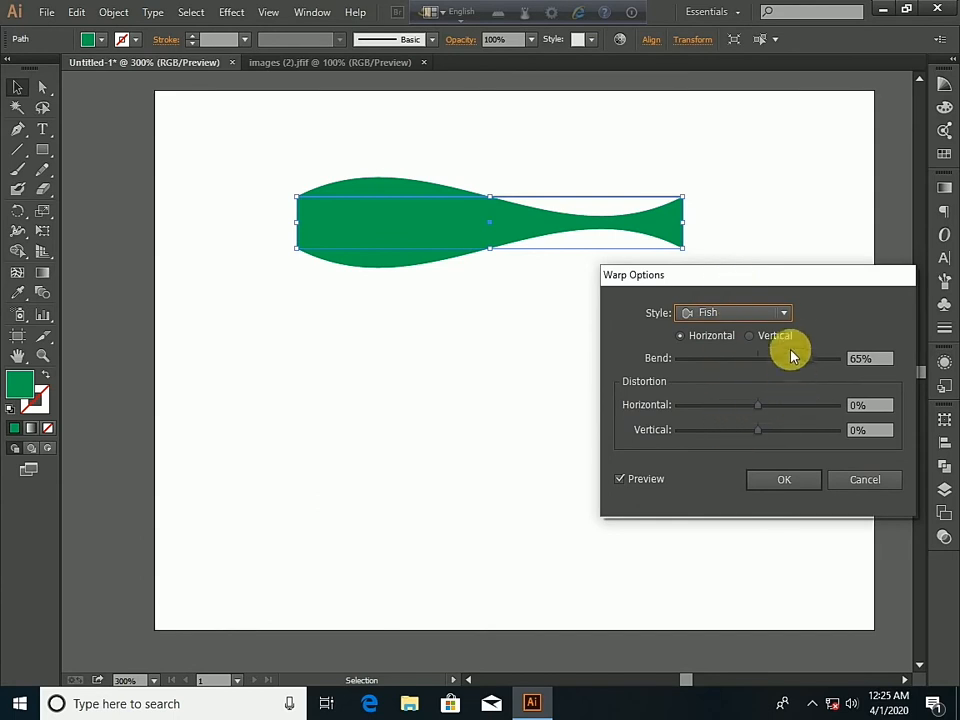
Preview the Rise warp style with 100% bend, 66% horizontal distortion and -5% vertical distortion.
left_click(785, 314)
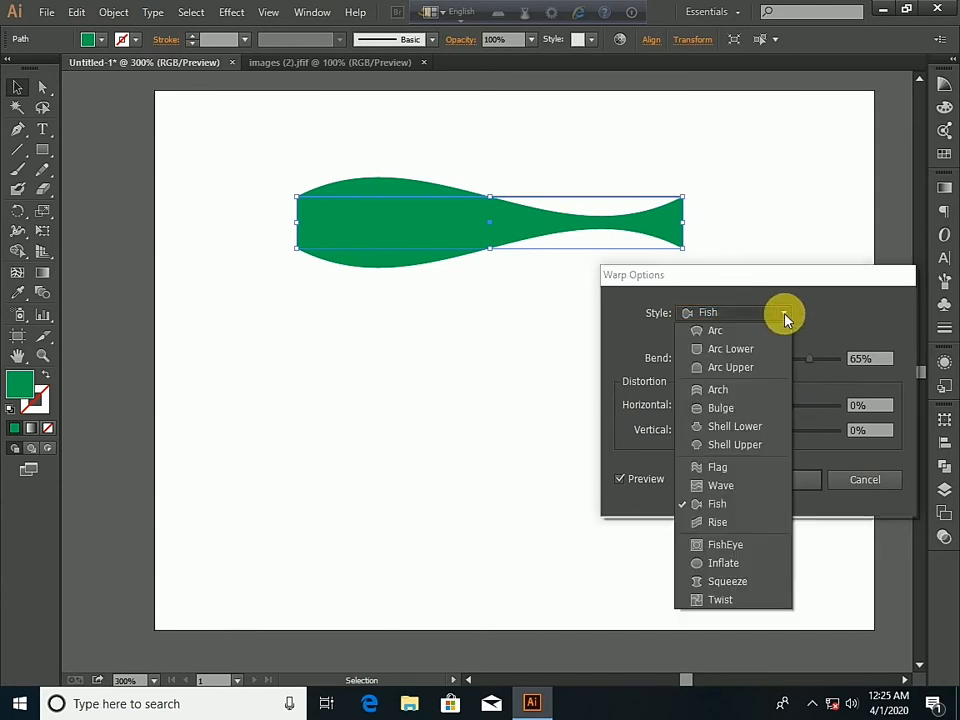
left_click(724, 525)
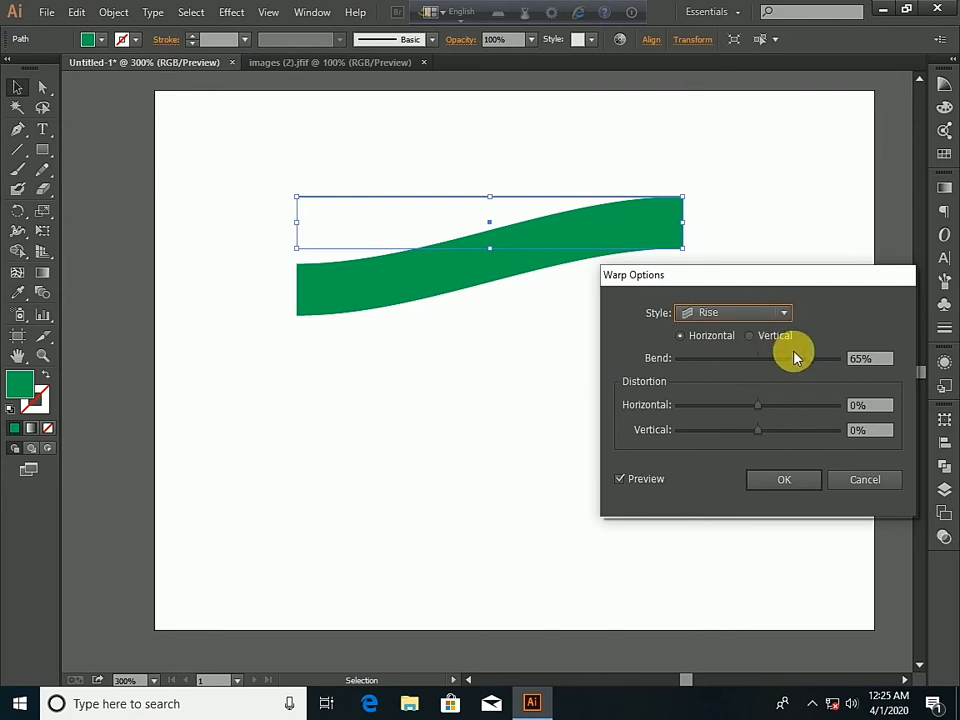
left_click_drag(810, 358, 843, 367)
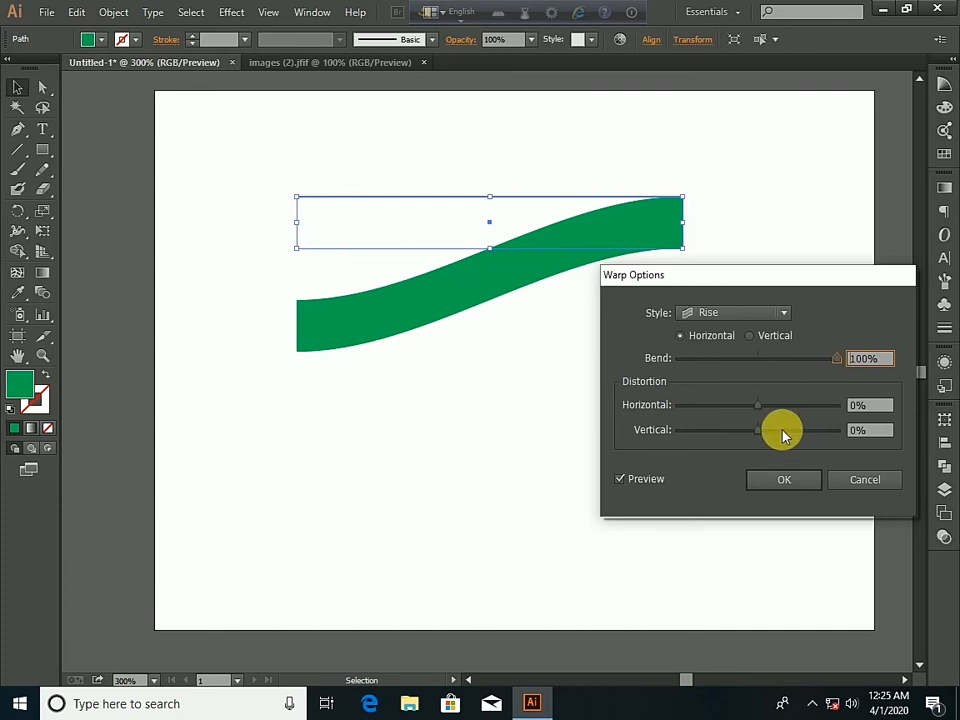
left_click_drag(762, 410, 812, 410)
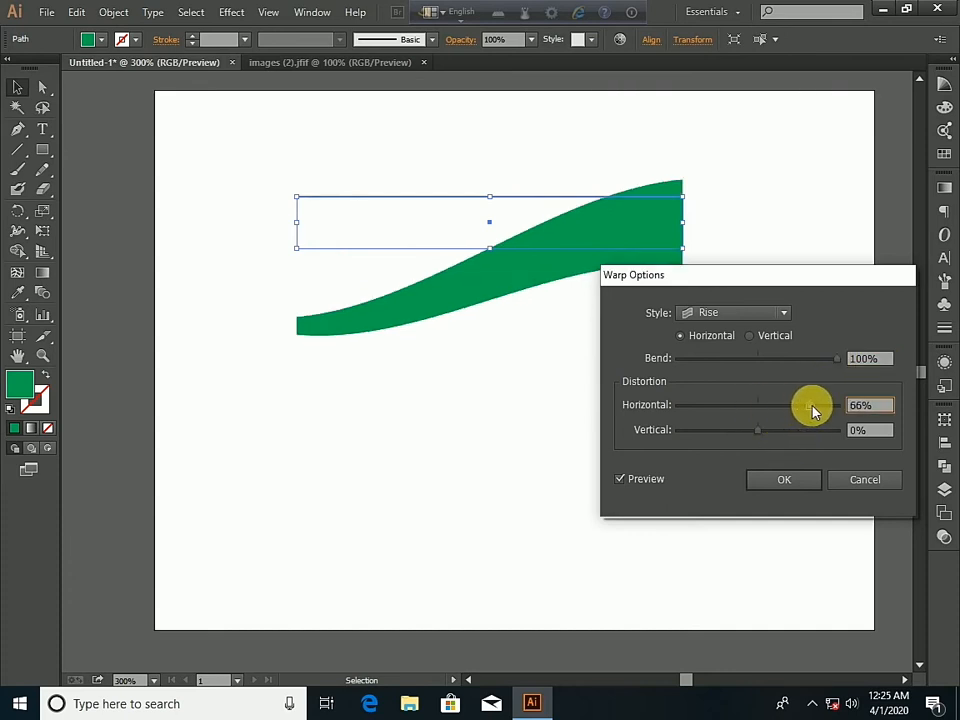
mouse_move(757, 431)
left_mouse_down()
mouse_move(831, 437)
mouse_move(754, 437)
left_mouse_up()
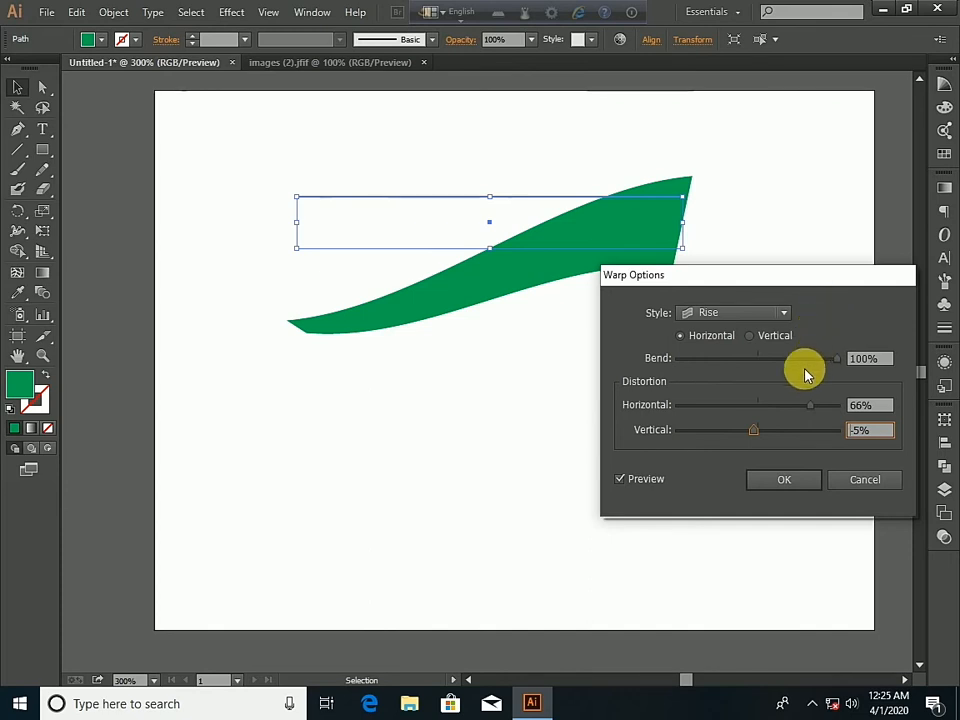
Apply the Arc warp style with 80% bend and -1% horizontal distortion, and move the arc down fully onto the artboard.
left_click(784, 315)
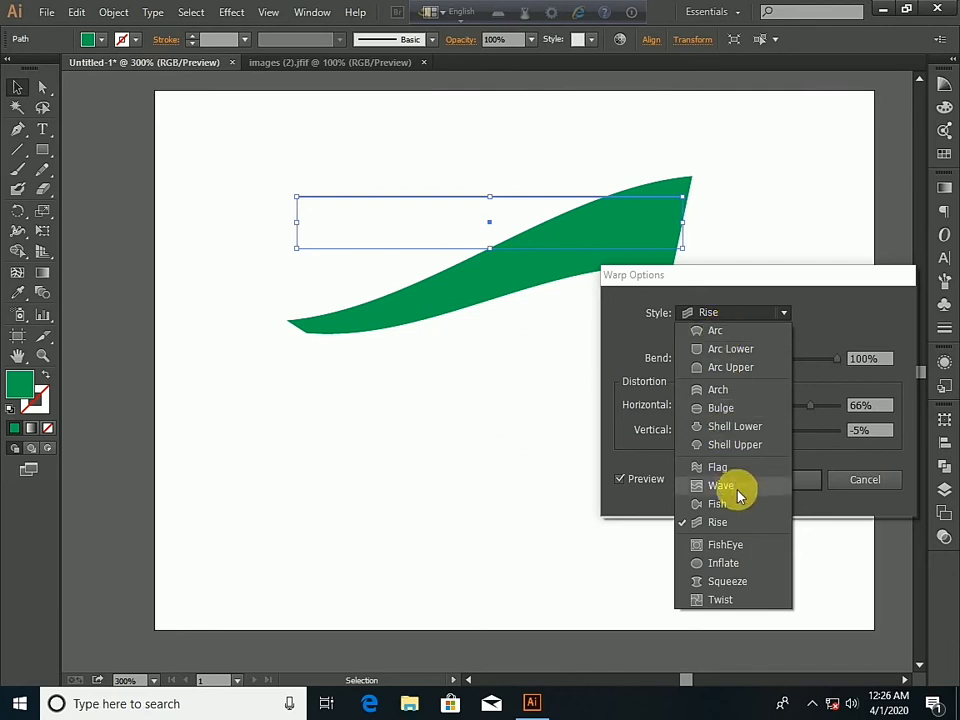
left_click(726, 333)
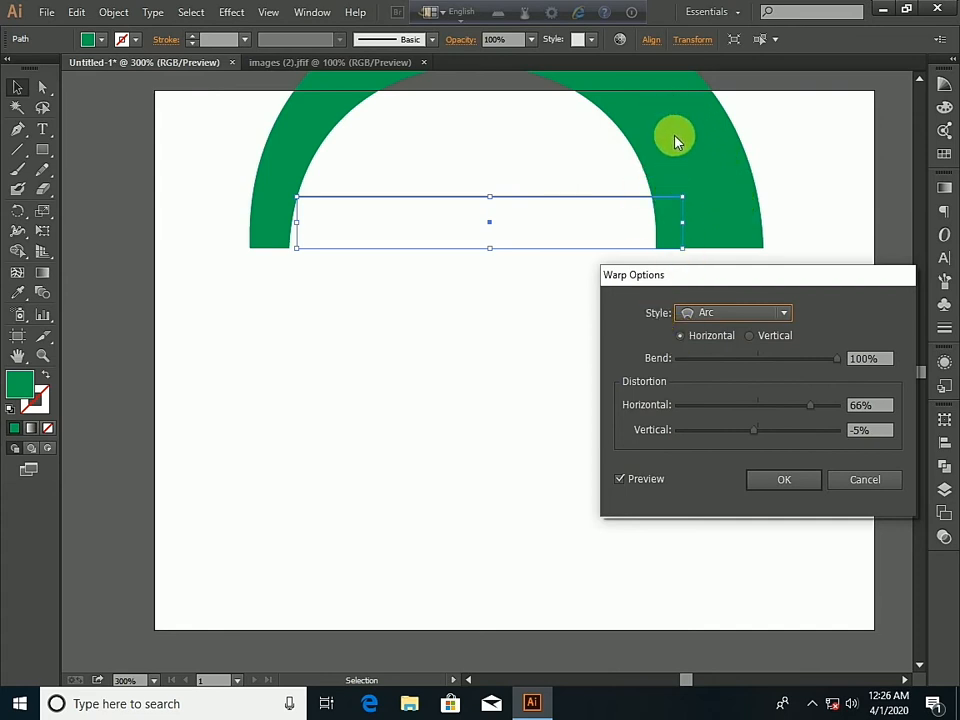
left_click_drag(812, 412, 764, 407)
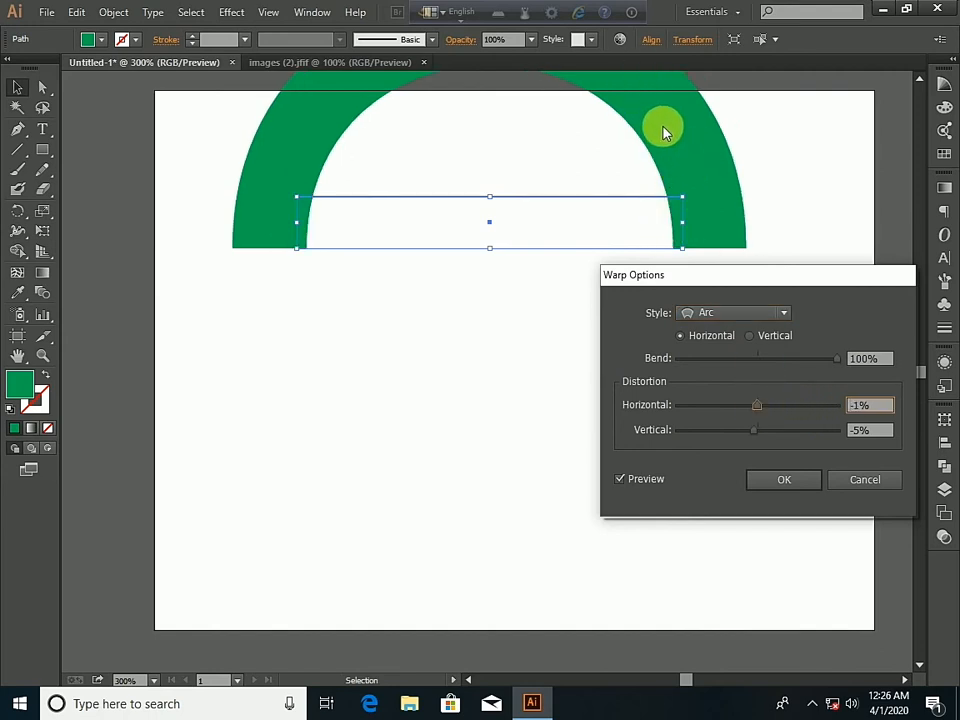
double_click(866, 358)
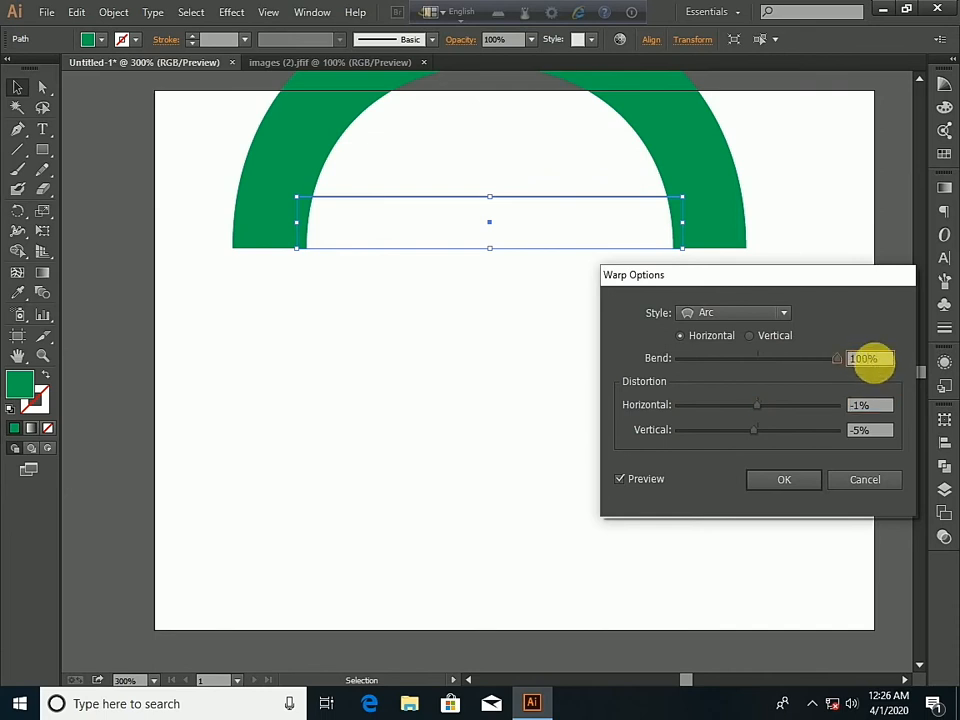
left_click_drag(836, 362, 822, 365)
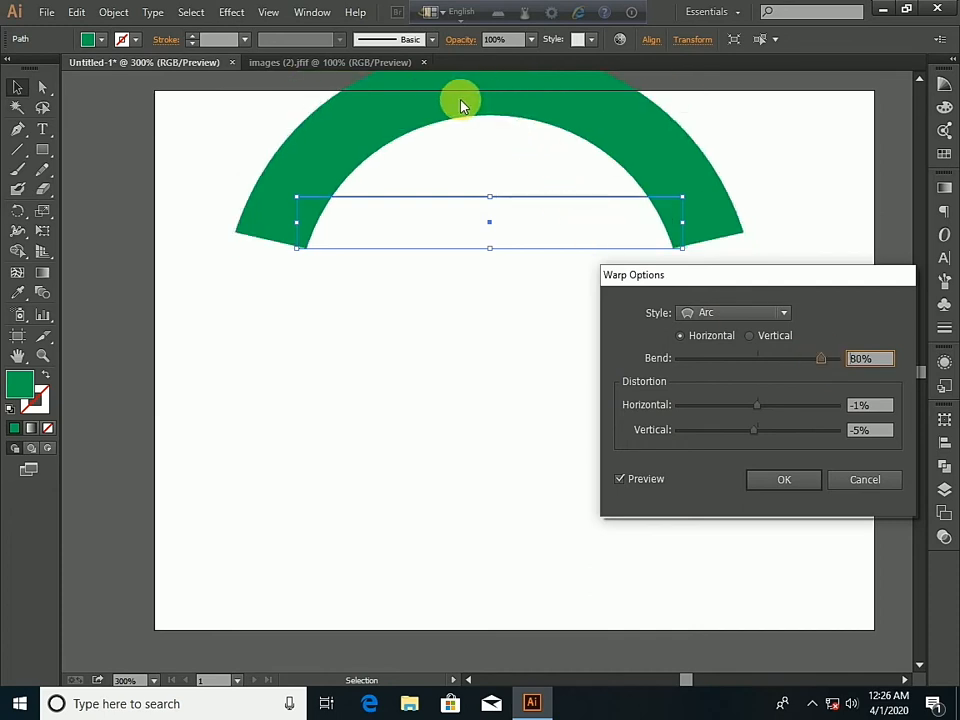
left_click(778, 485)
left_click_drag(579, 107, 557, 140)
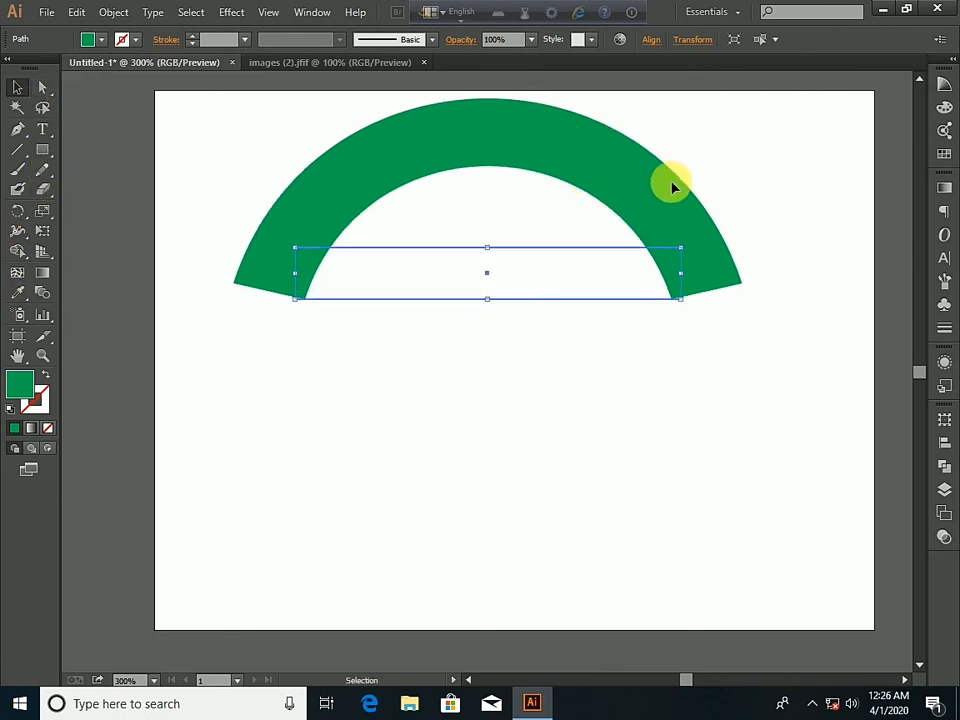
Add a line of text reading "bangladesh is a small countru" below the green arc.
left_click(41, 129)
left_click(266, 461)
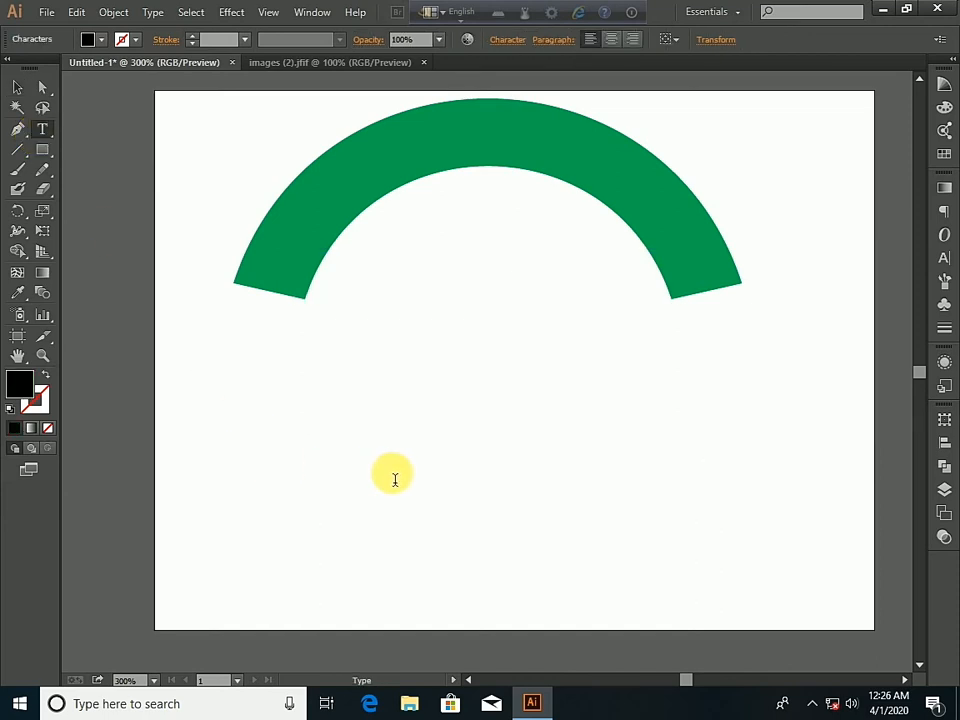
type("bangladesh is a s")
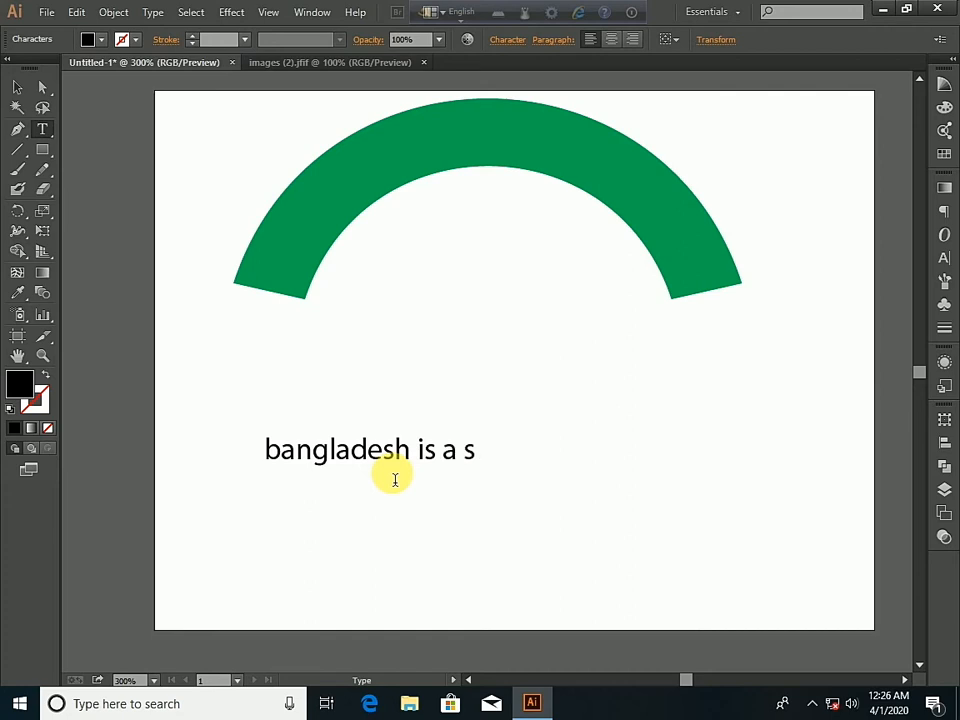
type("mall cou")
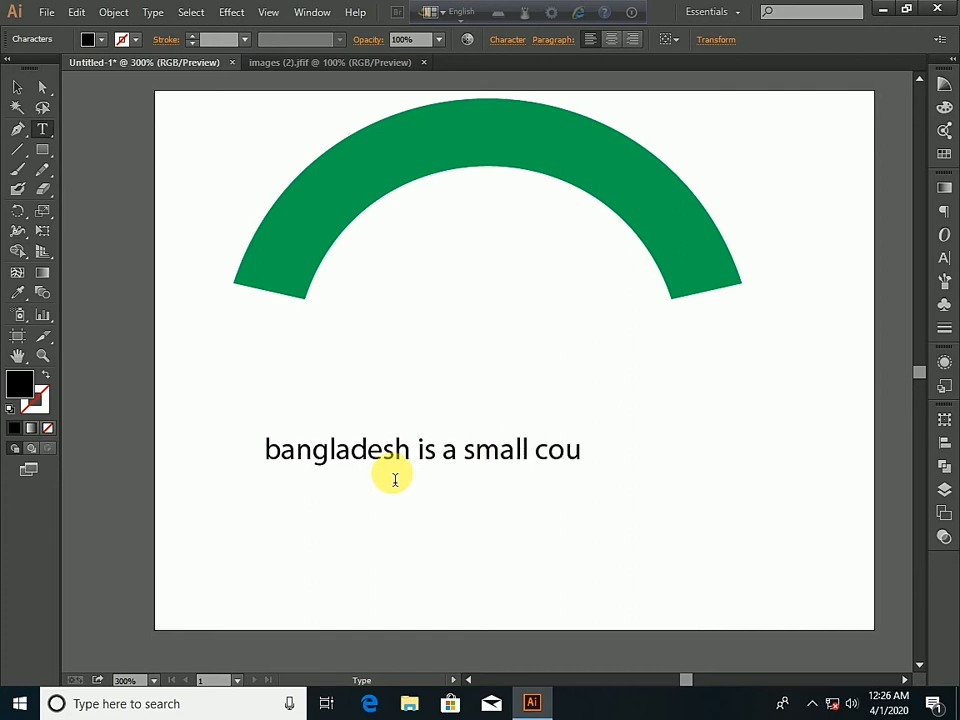
type("ntru")
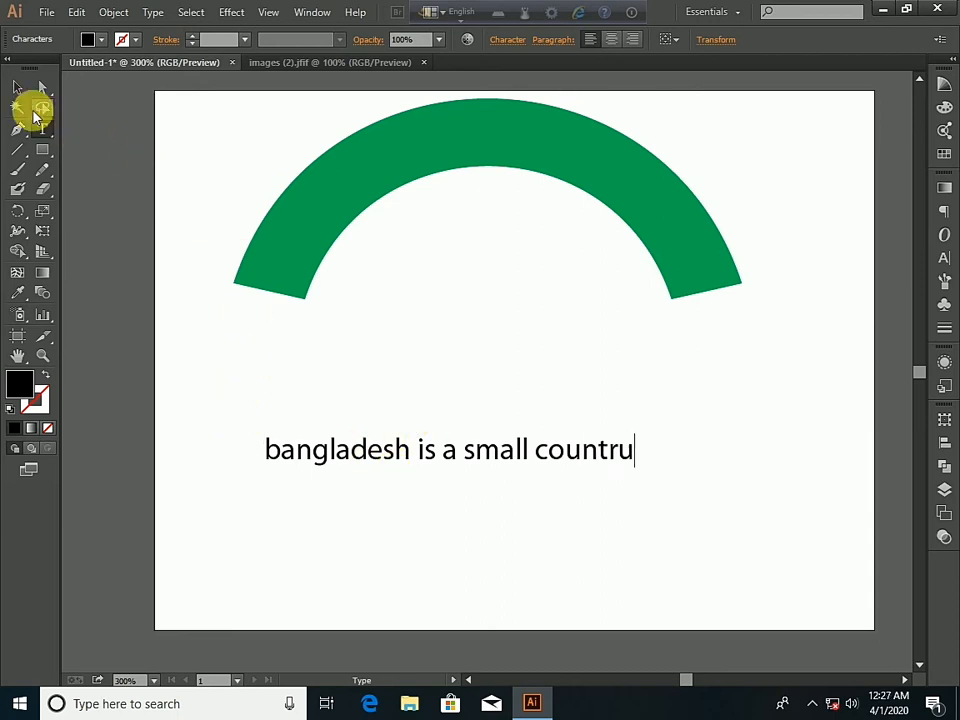
Enlarge the text line to about 16.43 pt and reposition it below the green arc.
left_click(16, 90)
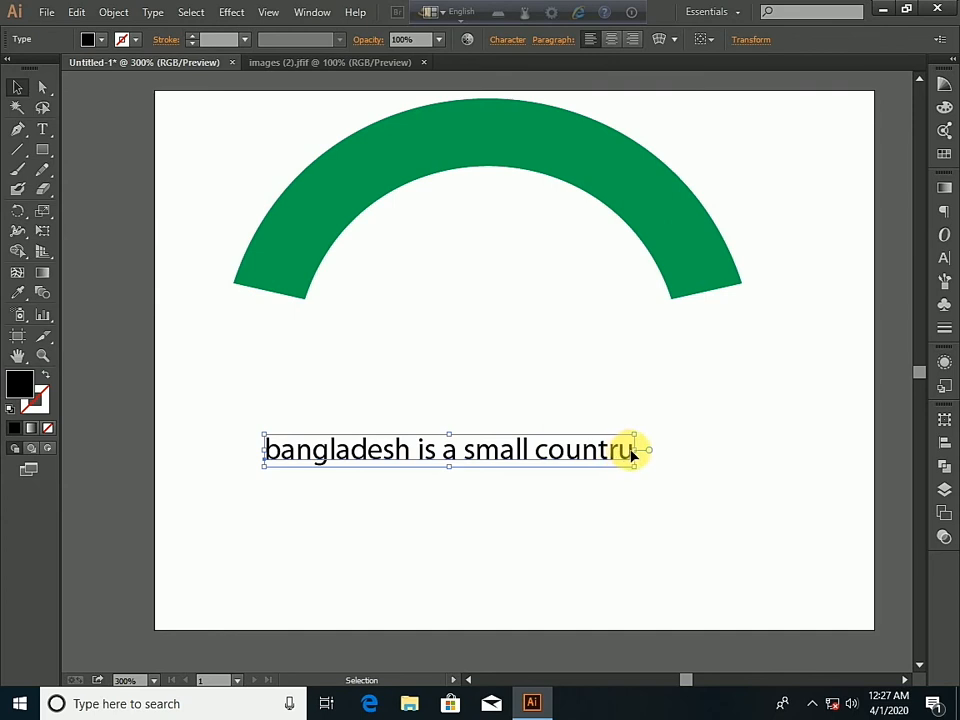
left_click_drag(642, 457, 703, 476)
left_click_drag(476, 450, 553, 450)
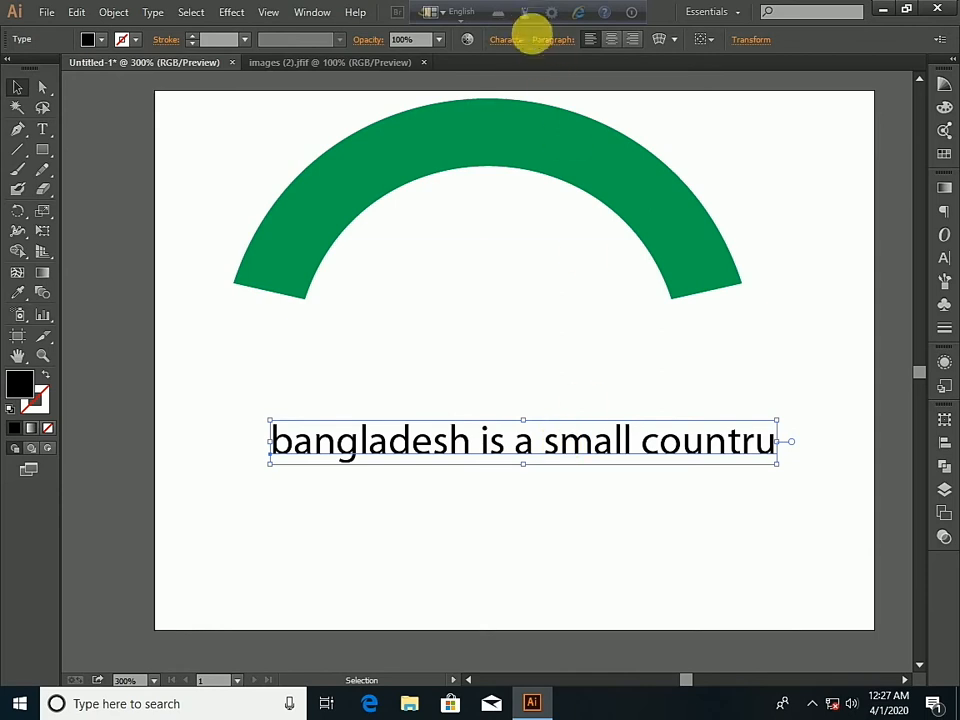
Change the text line's font to Roboto Bold.
left_click(508, 44)
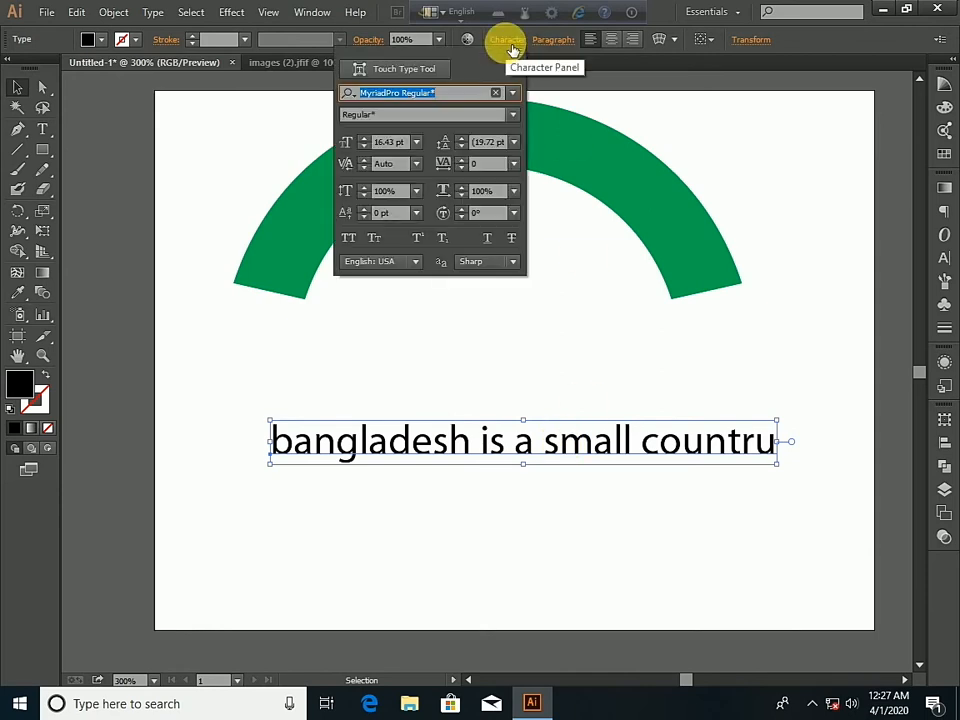
left_click(493, 95)
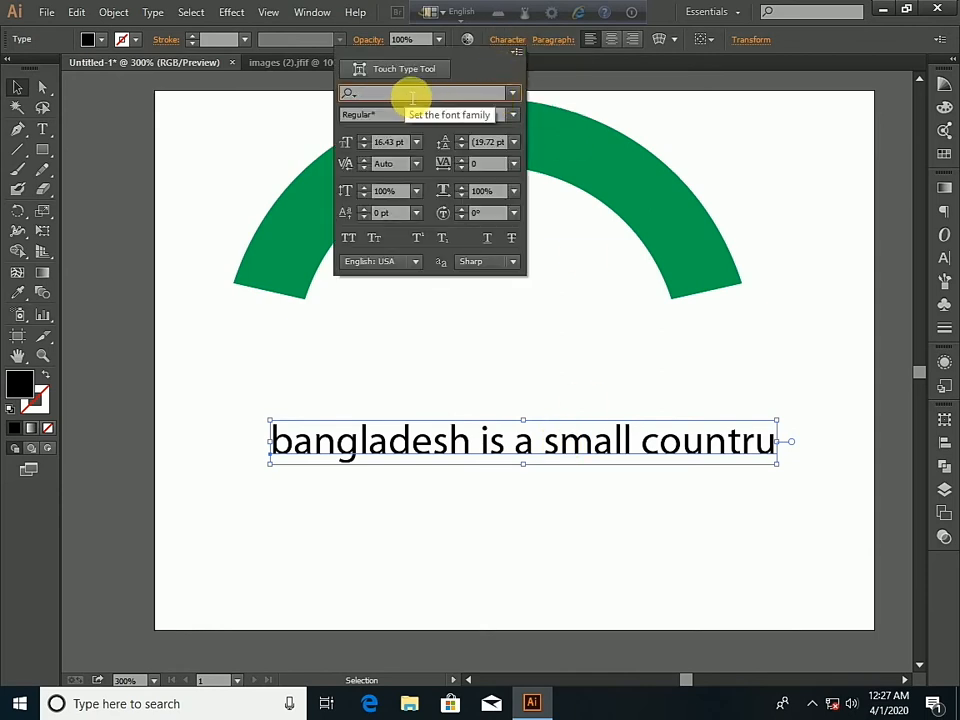
type("robot")
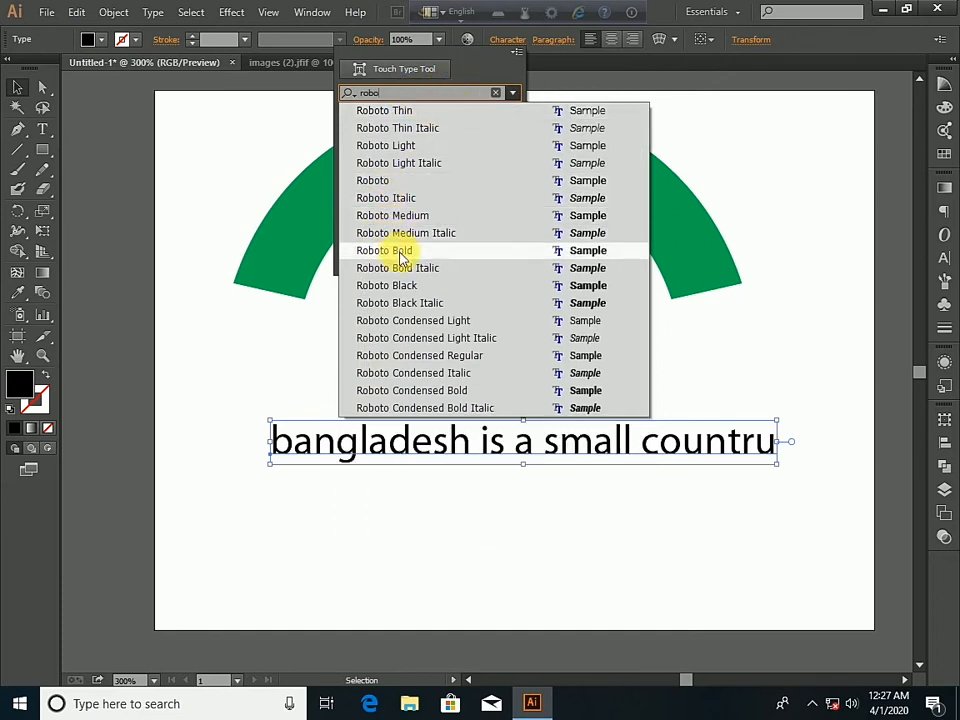
left_click(400, 251)
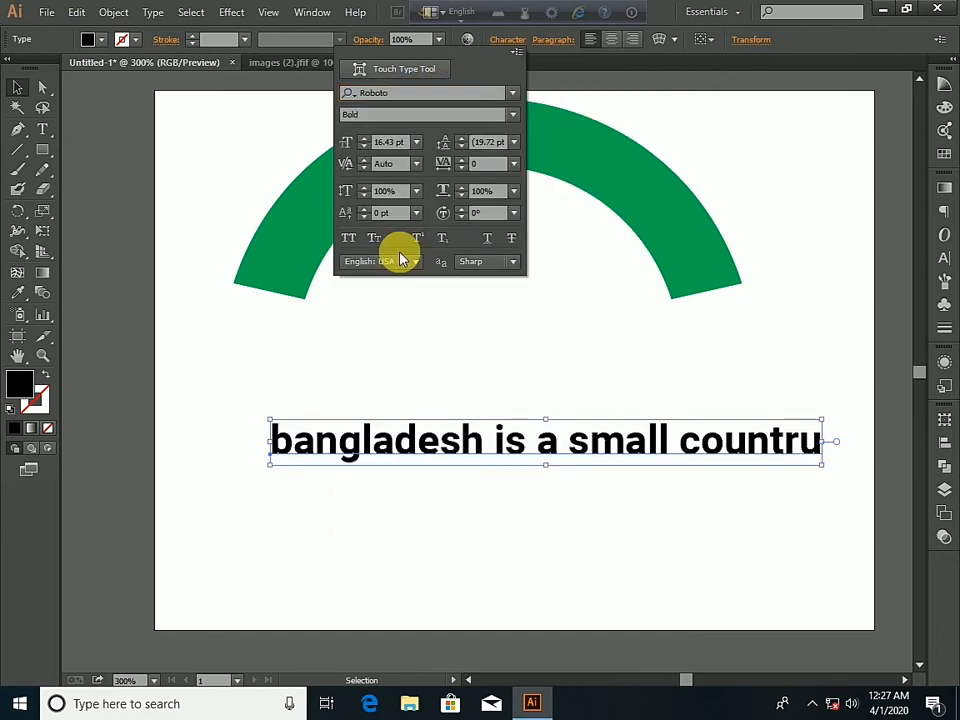
left_click(512, 40)
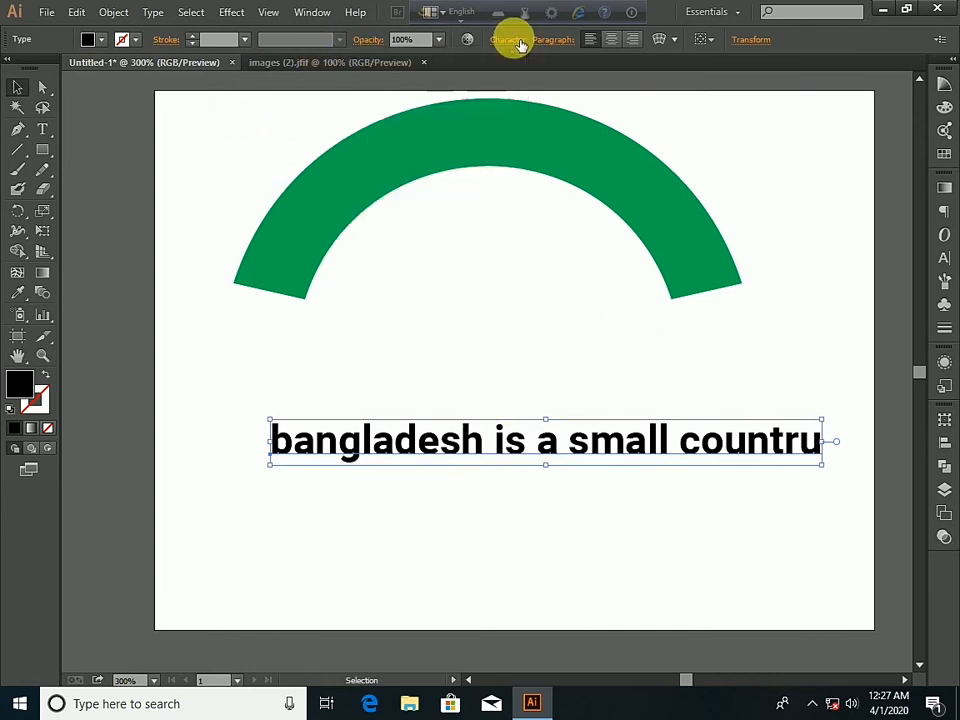
Apply an Arc warp with 75% bend and -4% vertical distortion to the text, and move it onto the green arc.
left_click(231, 12)
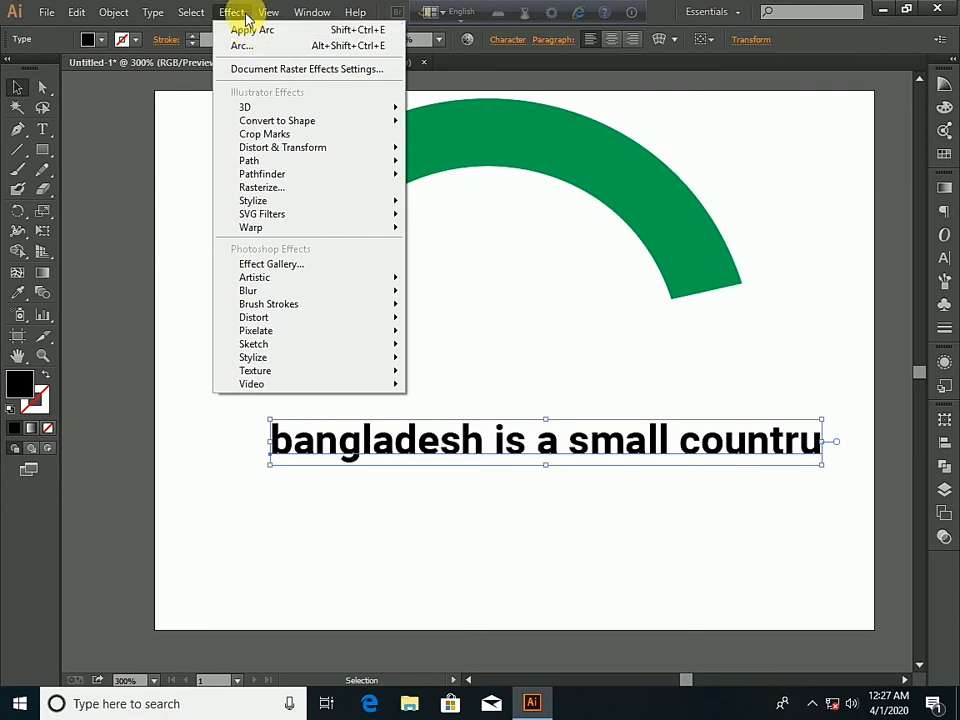
mouse_move(399, 231)
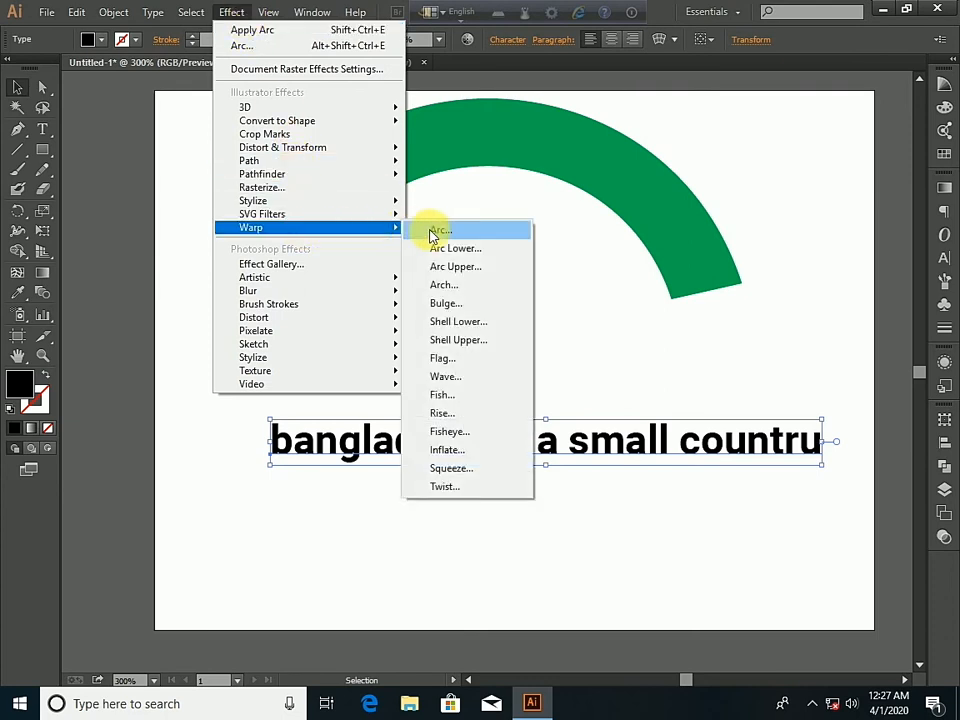
left_click(434, 233)
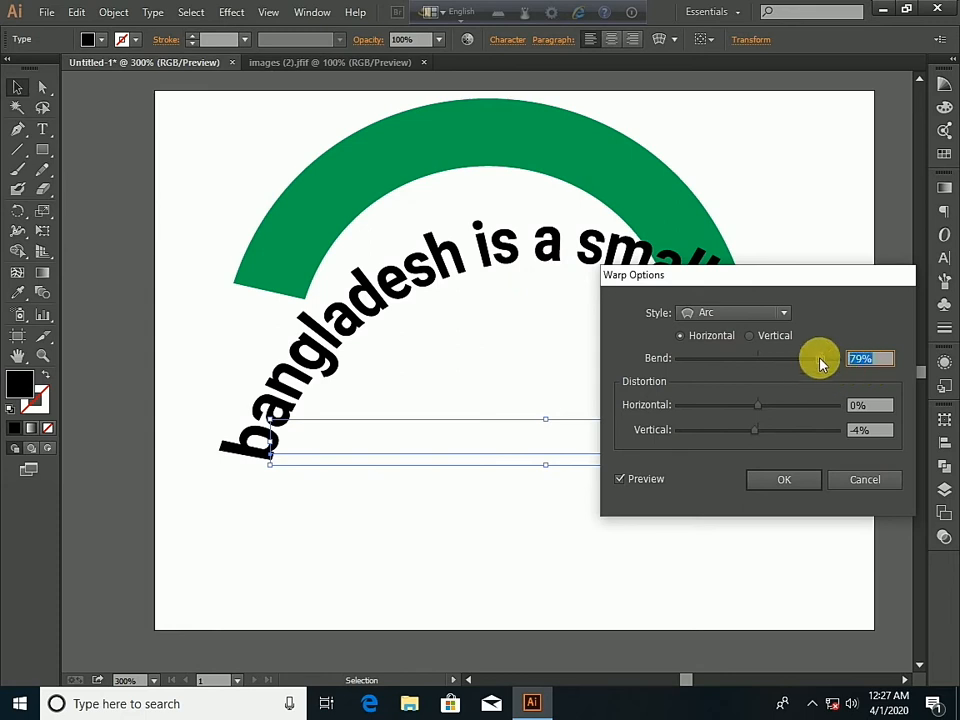
left_click_drag(821, 360, 802, 367)
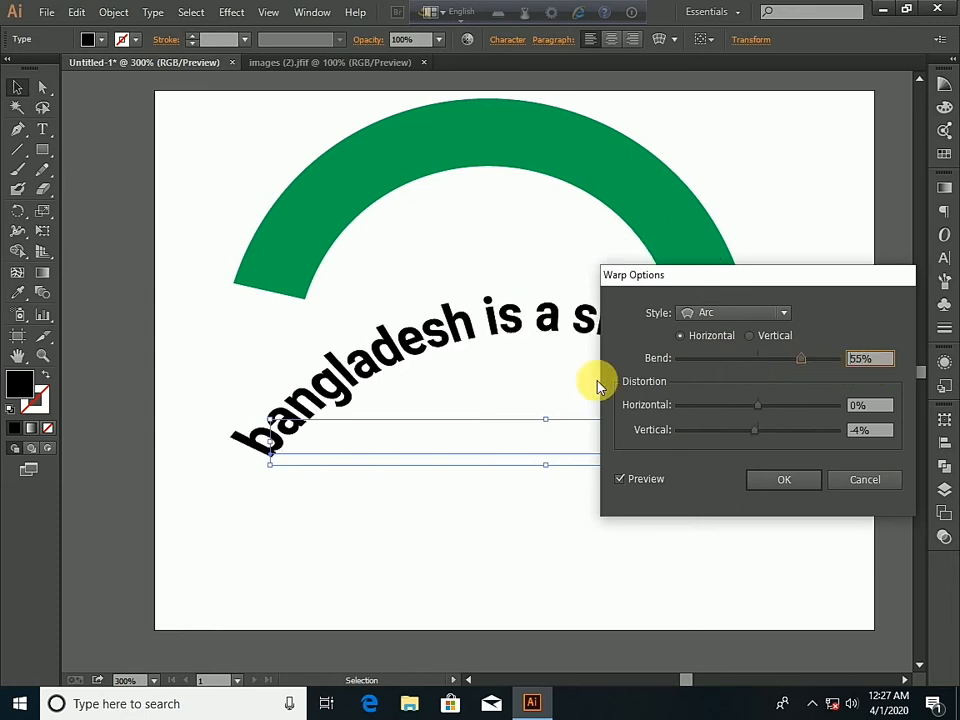
left_click_drag(797, 362, 817, 364)
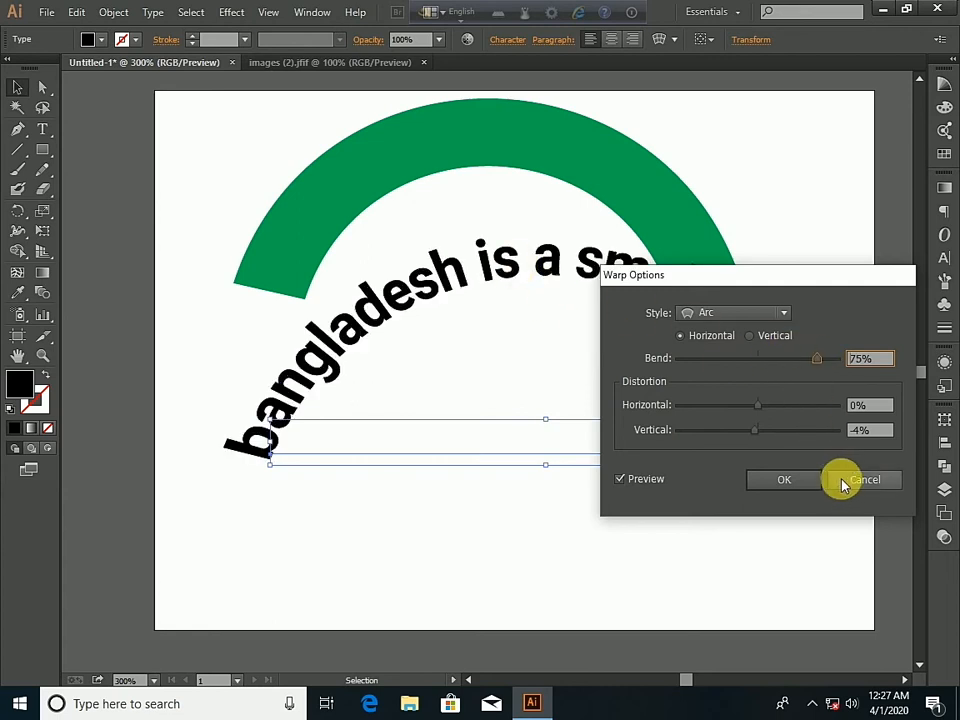
left_click(804, 486)
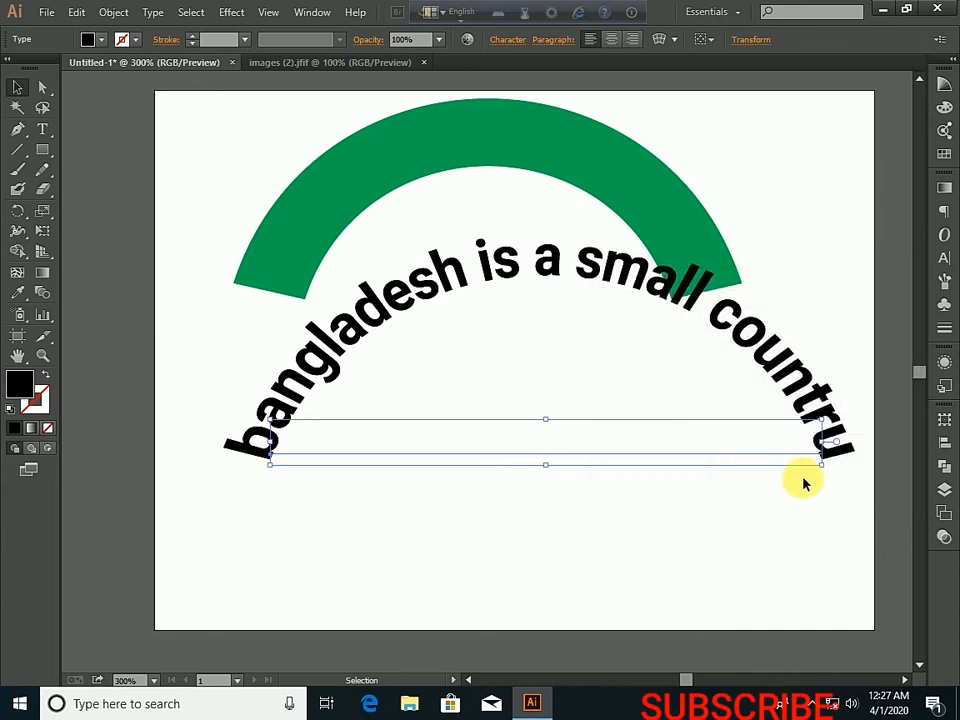
left_click_drag(500, 266, 446, 133)
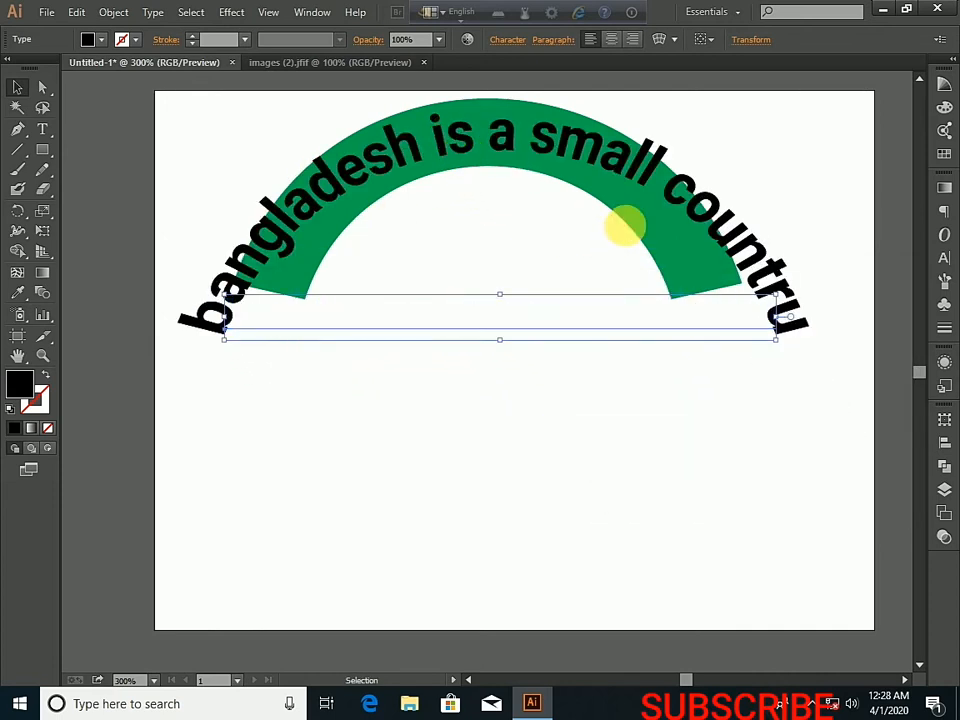
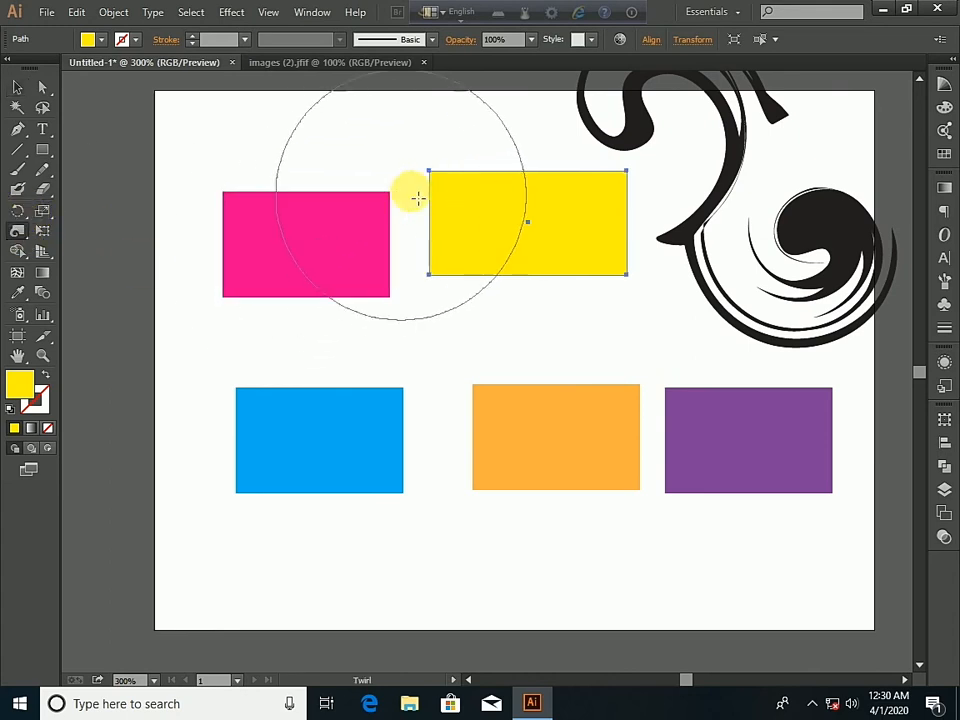
Try the Twirl tool on both sides of the yellow rectangle, and undo the distortions.
left_click_drag(466, 180, 456, 182)
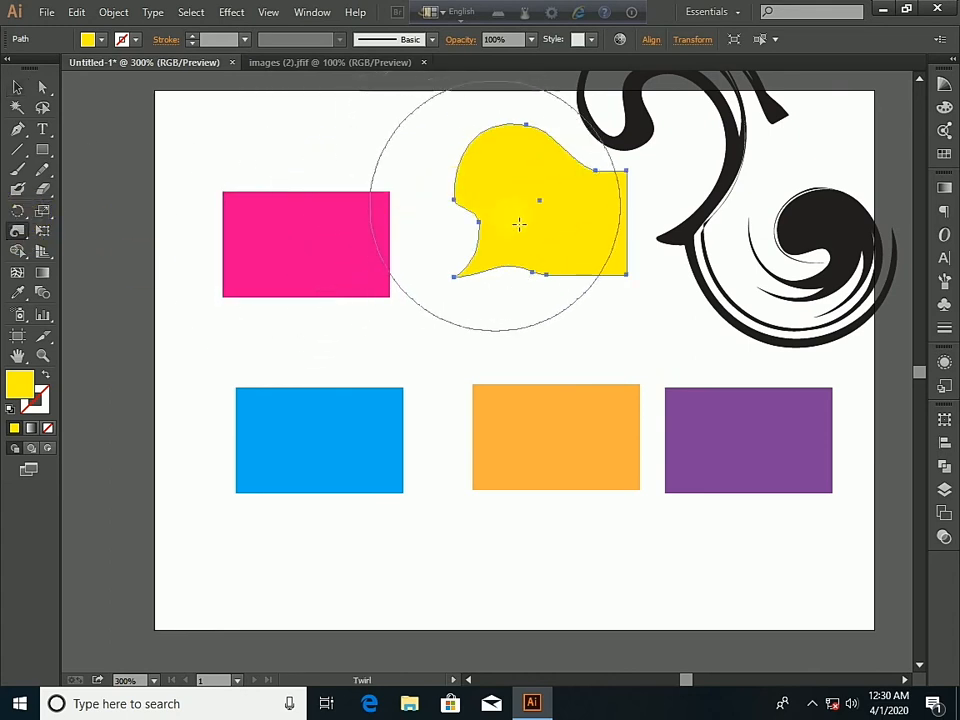
mouse_move(589, 297)
left_mouse_down()
mouse_move(636, 354)
mouse_move(499, 156)
mouse_move(609, 262)
left_mouse_up()
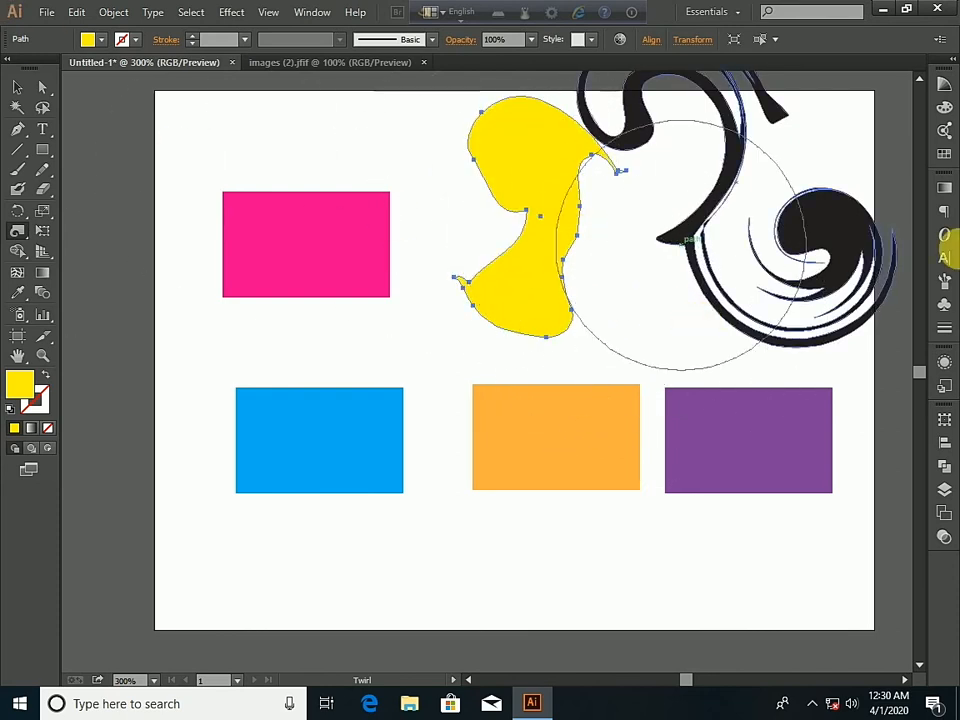
key("ctrl+z")
key("ctrl+z")
key("ctrl+z")
key("ctrl+z")
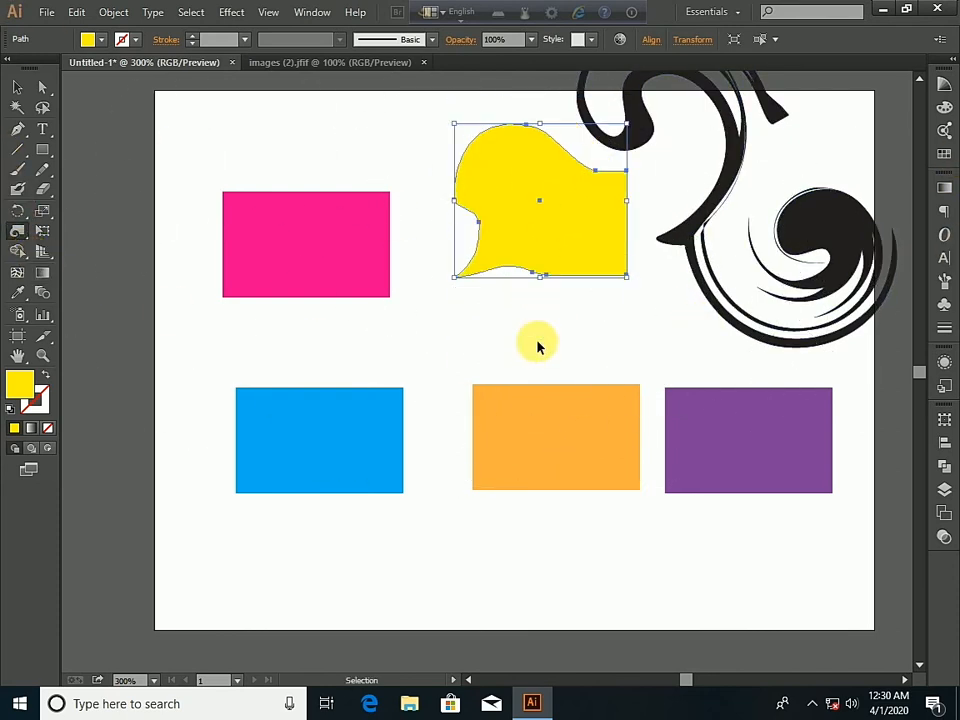
Try the Pucker tool on the yellow rectangle with several strokes, and undo them.
left_click(14, 232)
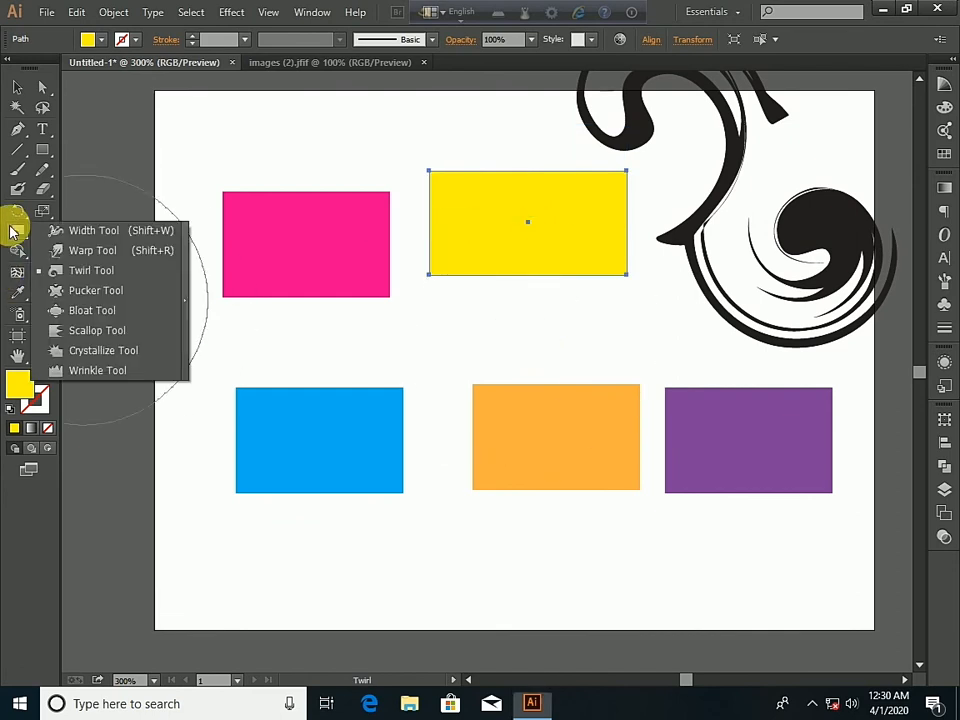
left_click(93, 292)
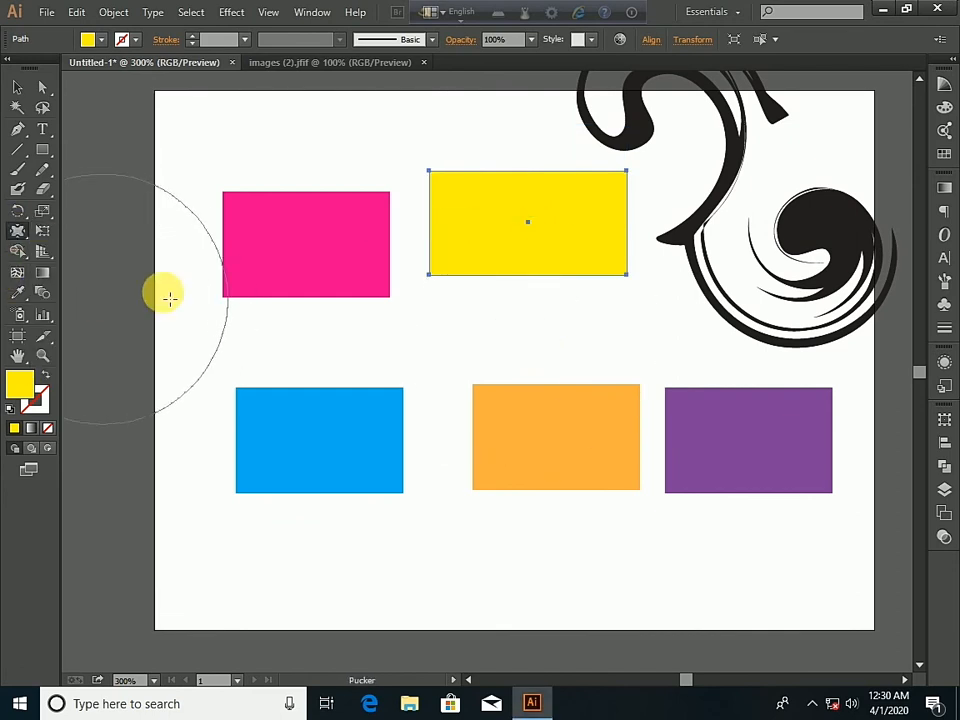
mouse_move(508, 206)
left_mouse_down()
mouse_move(553, 237)
mouse_move(586, 240)
mouse_move(574, 262)
mouse_move(503, 290)
mouse_move(521, 258)
mouse_move(502, 203)
mouse_move(543, 248)
mouse_move(562, 256)
mouse_move(569, 238)
mouse_move(597, 267)
mouse_move(493, 239)
left_mouse_up()
key("ctrl+z")
key("ctrl+z")
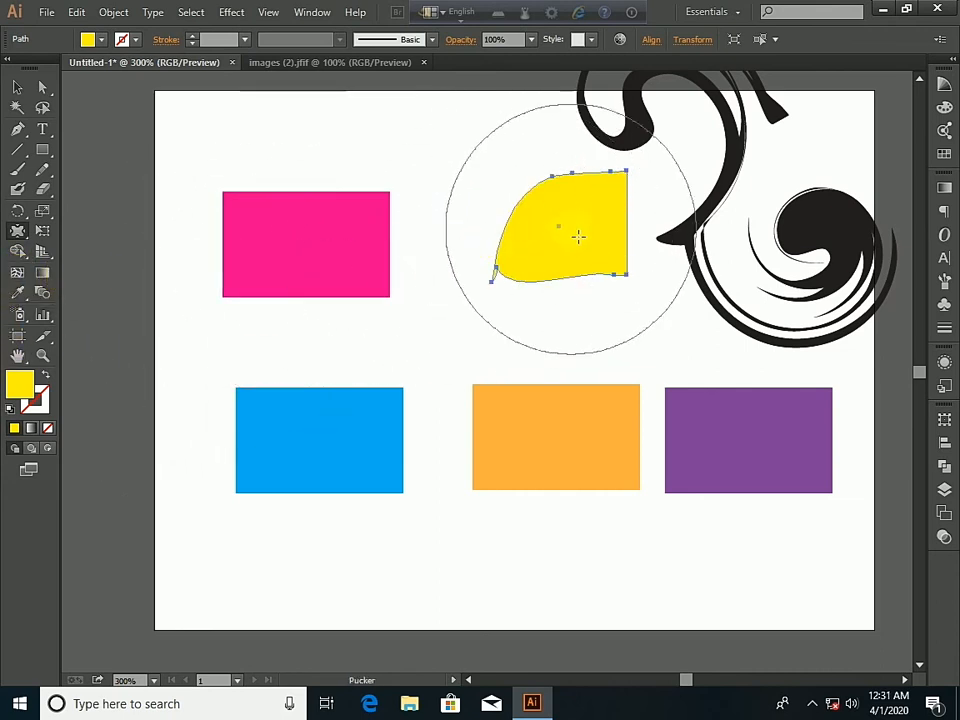
mouse_move(578, 236)
left_mouse_down()
mouse_move(574, 229)
mouse_move(566, 298)
left_mouse_up()
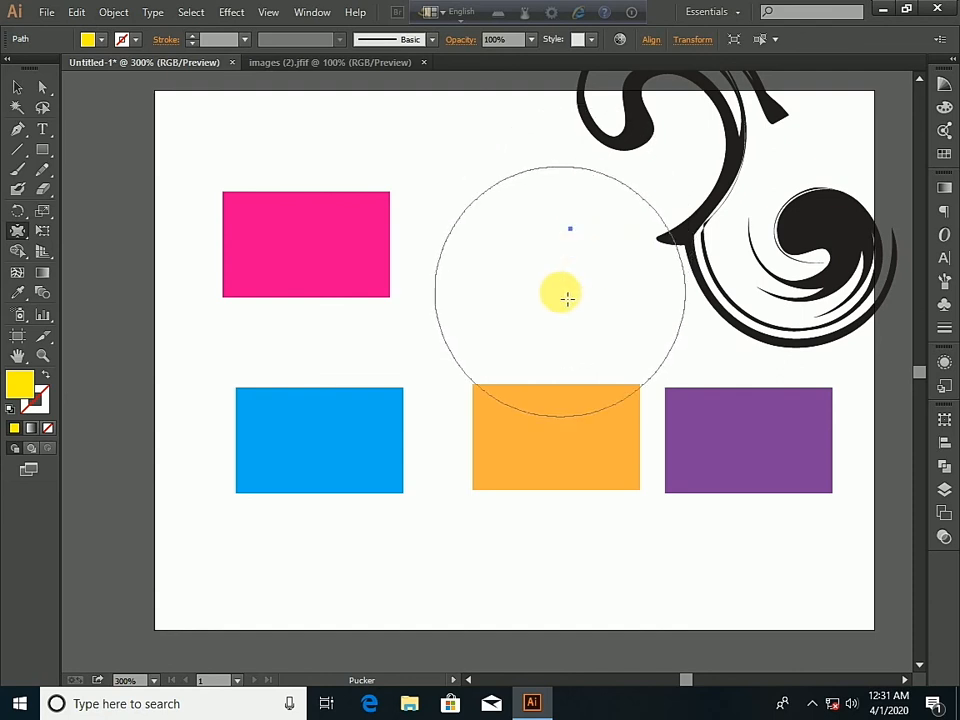
key("ctrl+z")
key("ctrl+z")
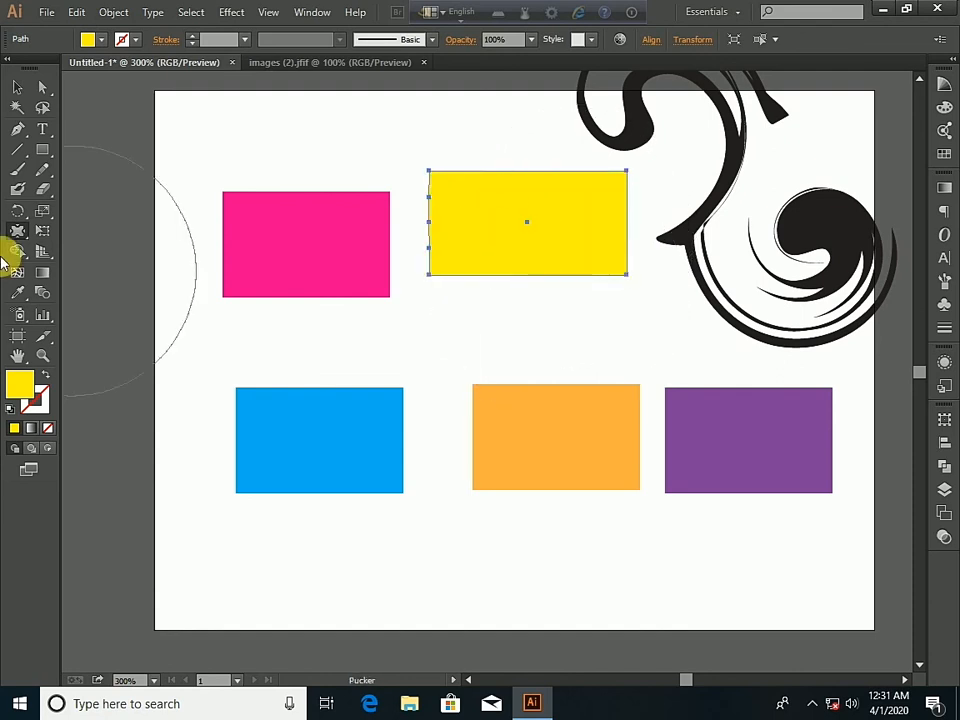
Bloat the yellow rectangle with repeated Bloat tool strokes, spreading it across the artboard around the other rectangles.
left_click(18, 238)
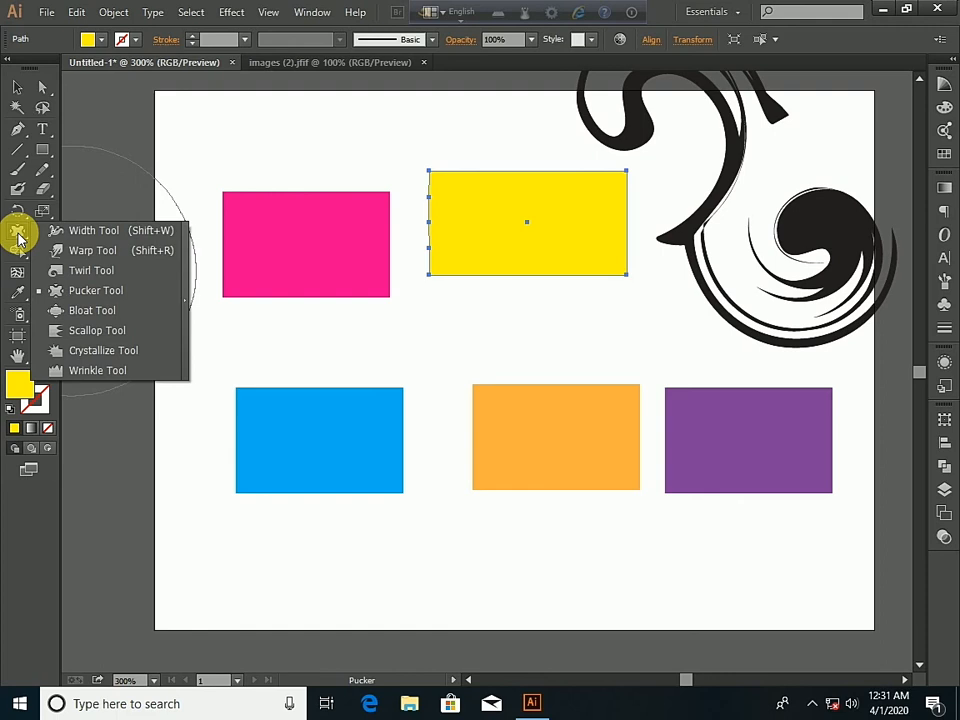
left_click(90, 317)
mouse_move(471, 223)
left_mouse_down()
mouse_move(596, 214)
mouse_move(649, 231)
mouse_move(510, 146)
mouse_move(538, 147)
mouse_move(519, 124)
mouse_move(551, 264)
mouse_move(534, 306)
mouse_move(544, 336)
mouse_move(630, 283)
mouse_move(771, 315)
mouse_move(474, 310)
mouse_move(388, 364)
mouse_move(324, 446)
left_mouse_up()
mouse_move(414, 251)
left_mouse_down()
mouse_move(308, 233)
mouse_move(201, 236)
mouse_move(304, 195)
mouse_move(228, 209)
mouse_move(272, 354)
mouse_move(228, 389)
mouse_move(212, 320)
left_mouse_up()
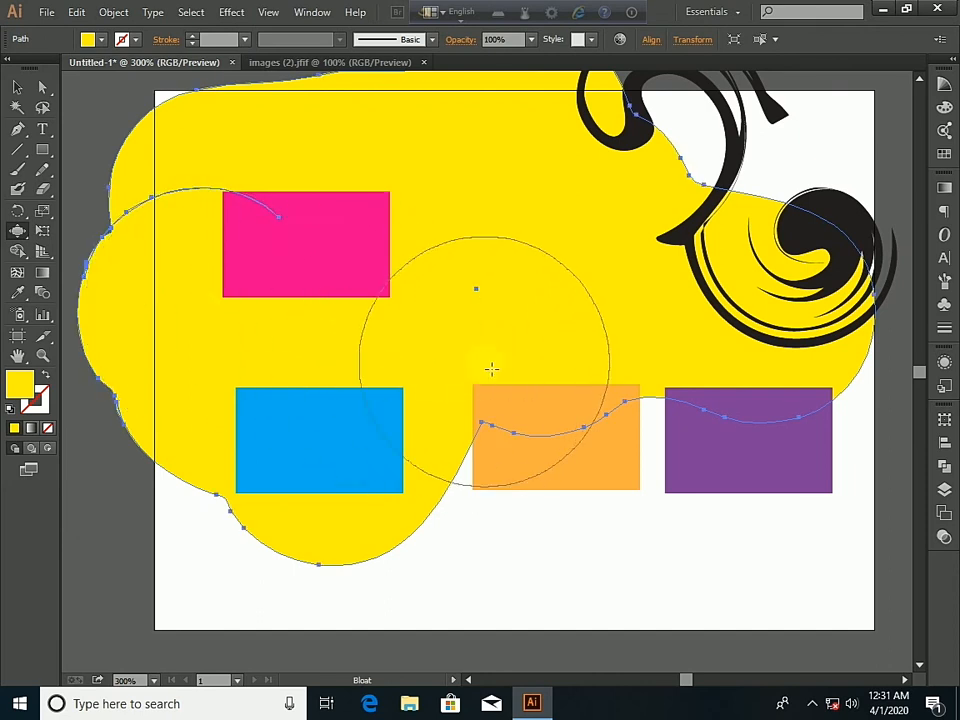
left_click_drag(491, 369, 500, 371)
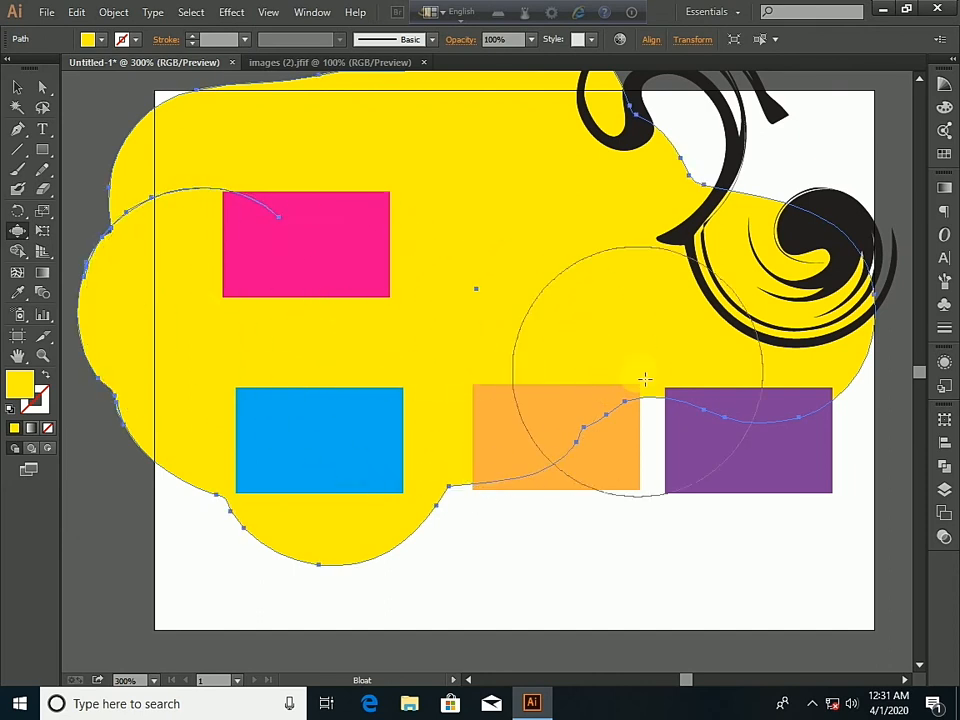
left_click_drag(645, 378, 711, 378)
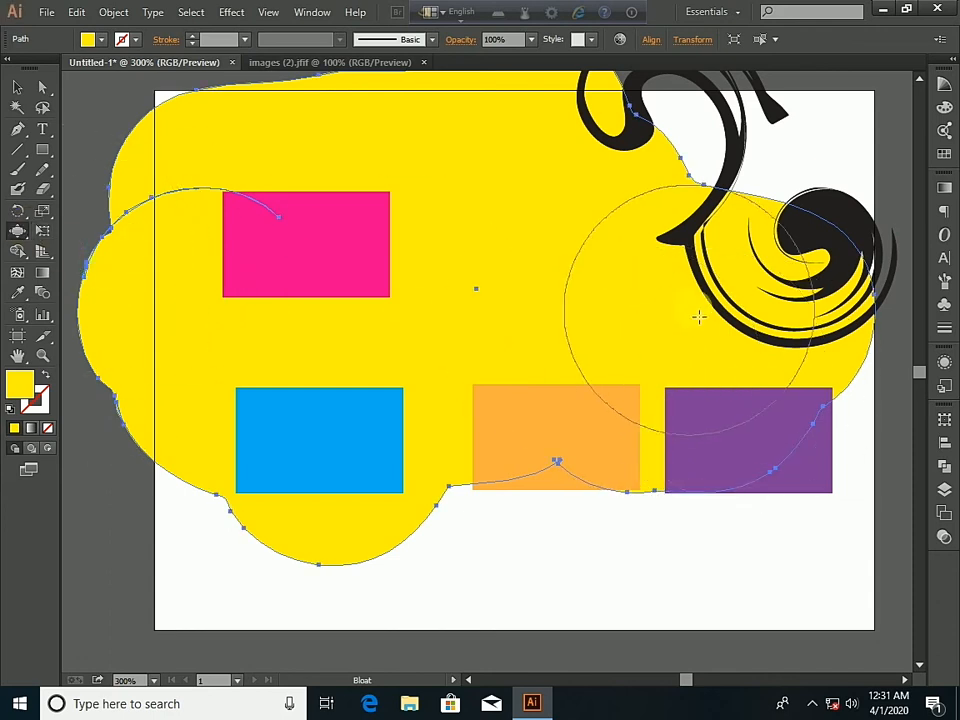
Undo all the Bloat strokes on the yellow shape.
key("ctrl+z")
key("ctrl+z")
key("ctrl+z")
key("ctrl+z")
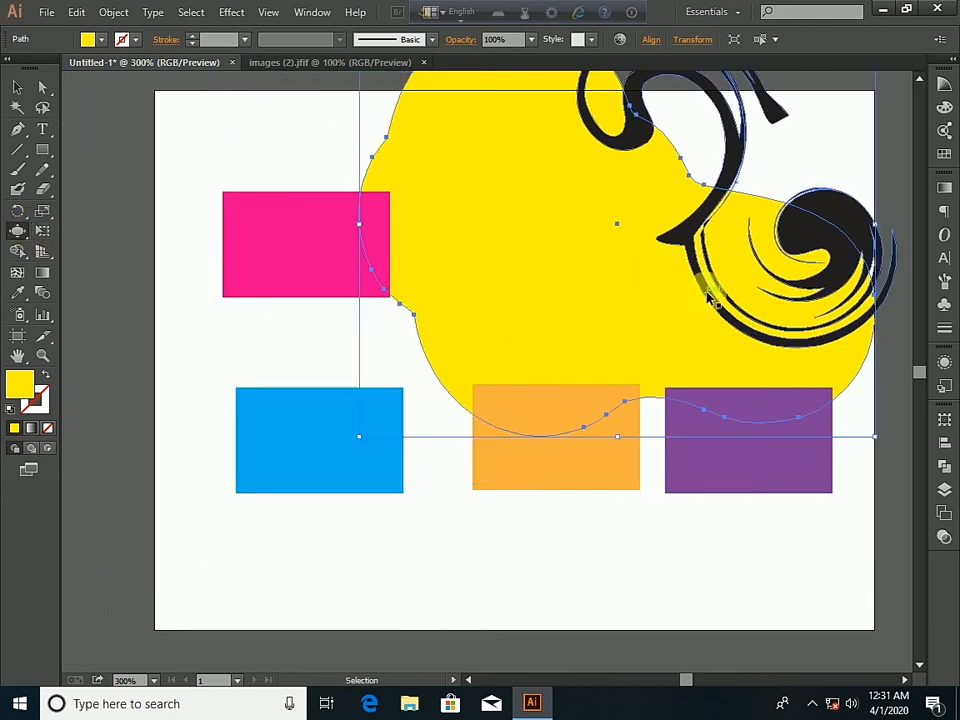
key("ctrl+z")
key("ctrl+z")
key("ctrl+z")
key("ctrl+z")
key("ctrl+z")
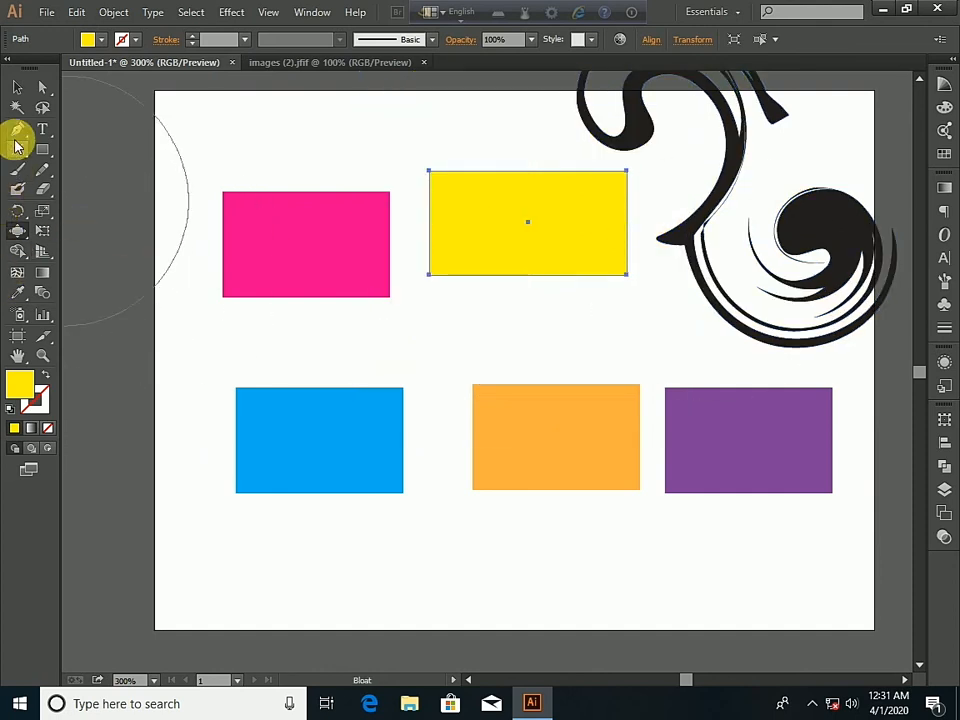
Distort the yellow rectangle into thin radiating spikes with a Scallop tool stroke across its middle.
left_click(15, 235)
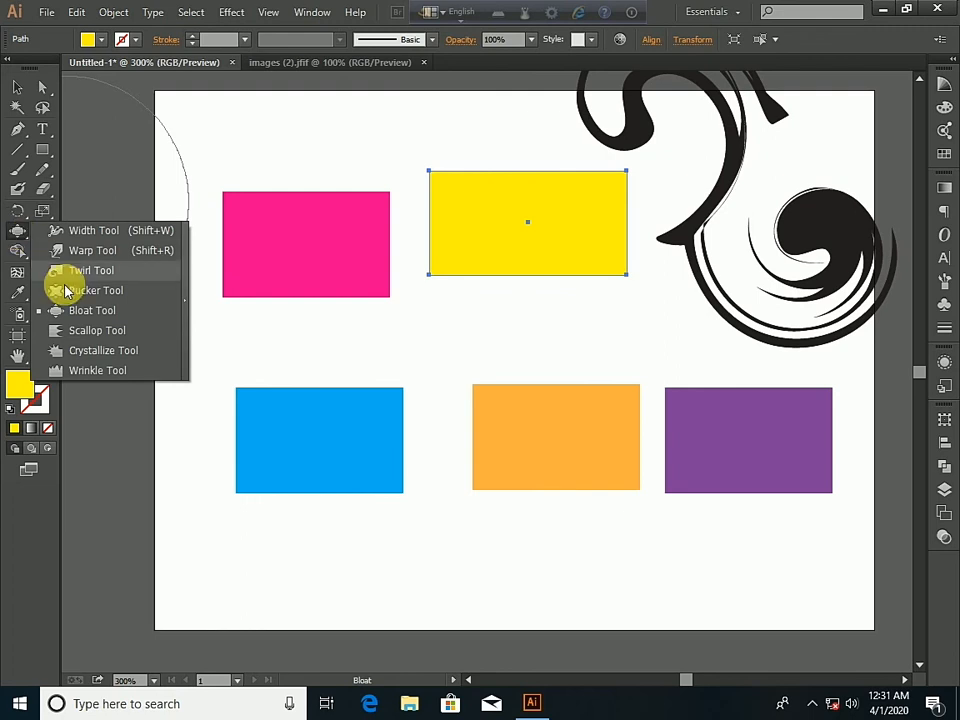
left_click(97, 331)
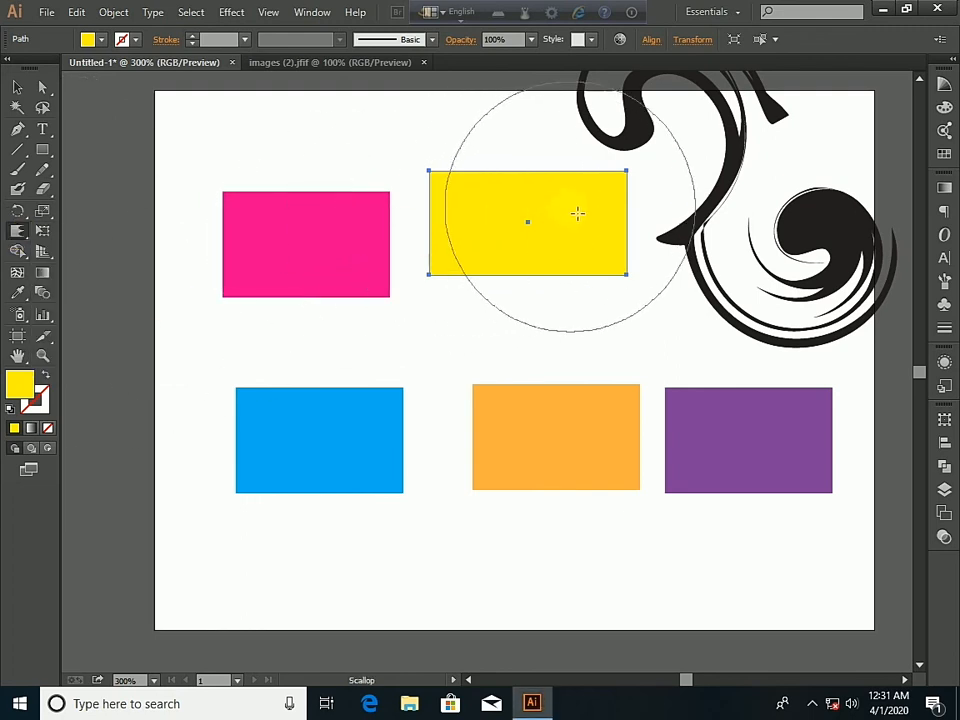
mouse_move(577, 213)
left_mouse_down()
mouse_move(561, 191)
mouse_move(570, 201)
mouse_move(509, 205)
mouse_move(555, 240)
left_mouse_up()
Apply the Scallop tool to the pink rectangle, pulling its edges into spikes around its upper-left area.
left_click(17, 88)
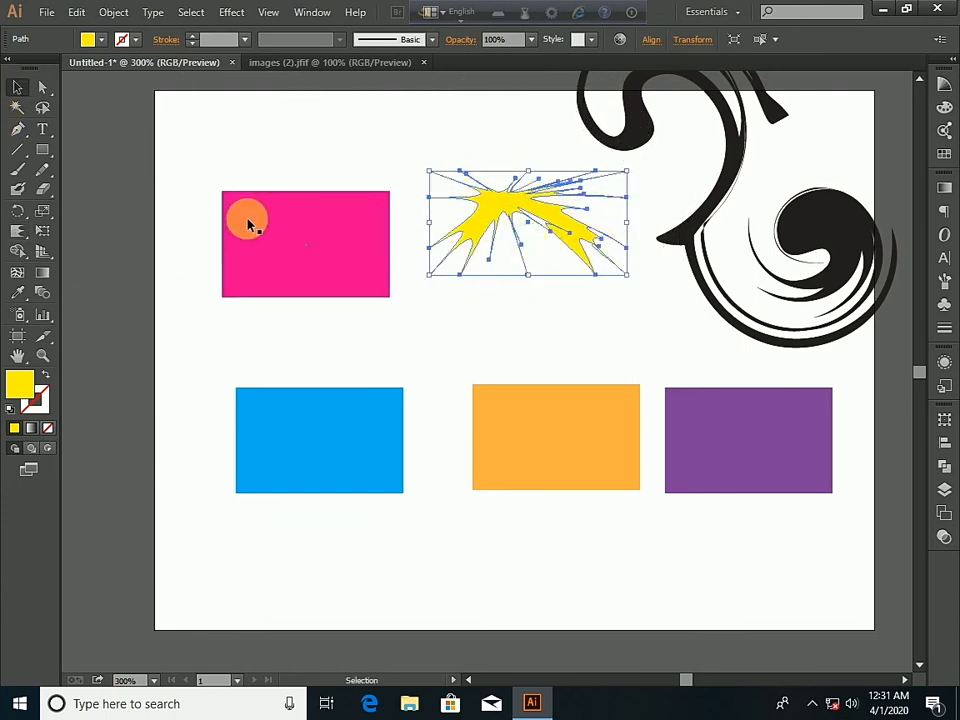
left_click(249, 223)
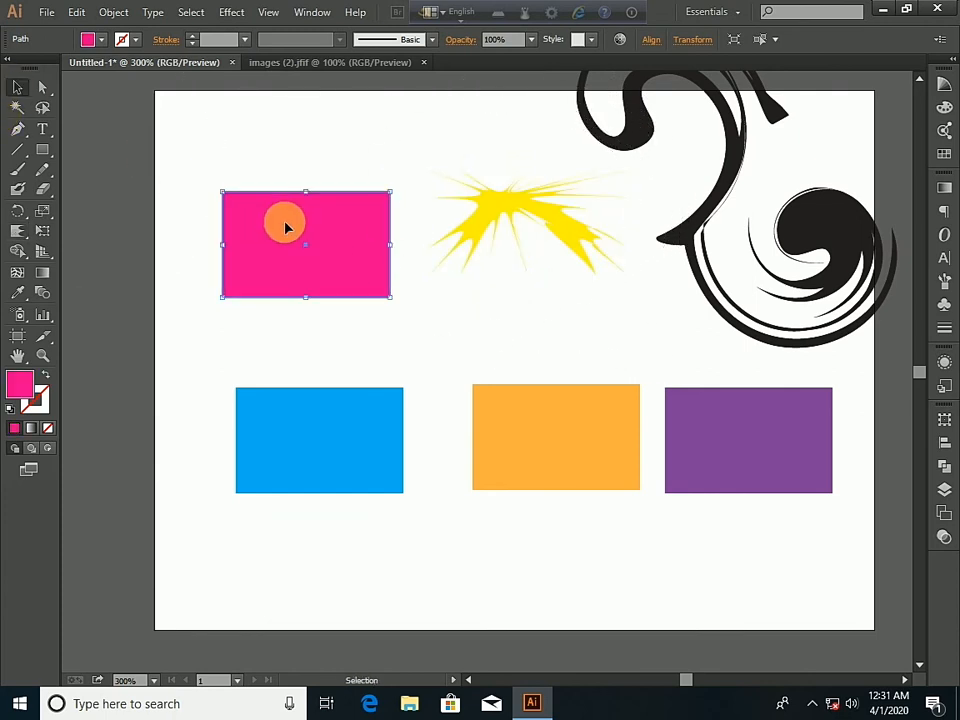
left_click(17, 232)
mouse_move(270, 214)
left_mouse_down()
mouse_move(287, 208)
mouse_move(283, 219)
mouse_move(557, 273)
left_mouse_up()
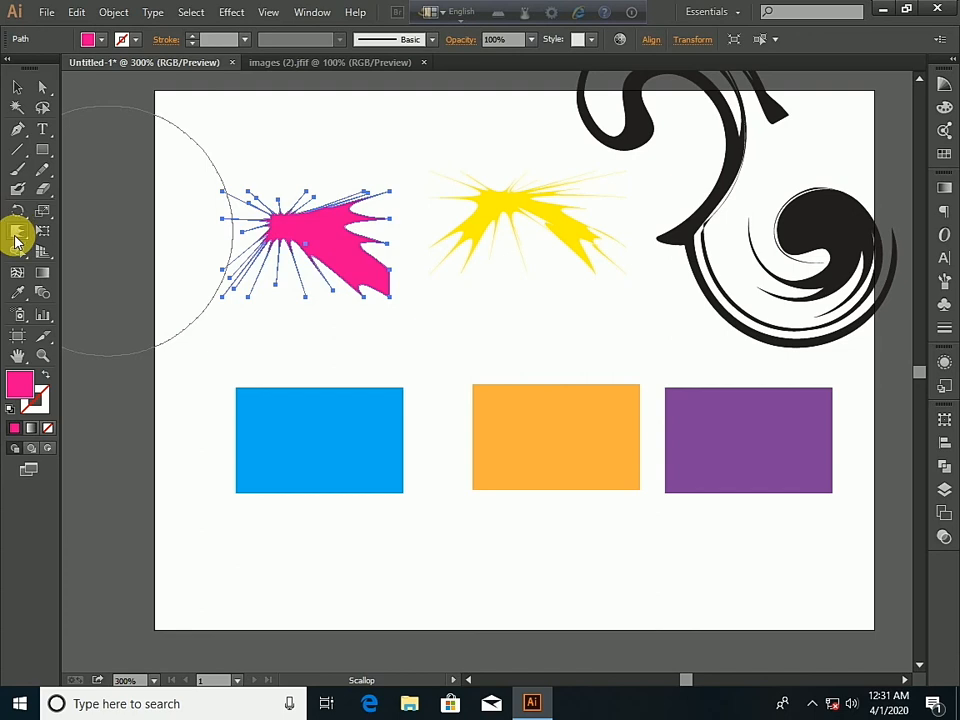
Try the Crystallize tool on the blue rectangle, and undo the spiky distortion.
left_click_drag(15, 240, 86, 354)
left_click(17, 88)
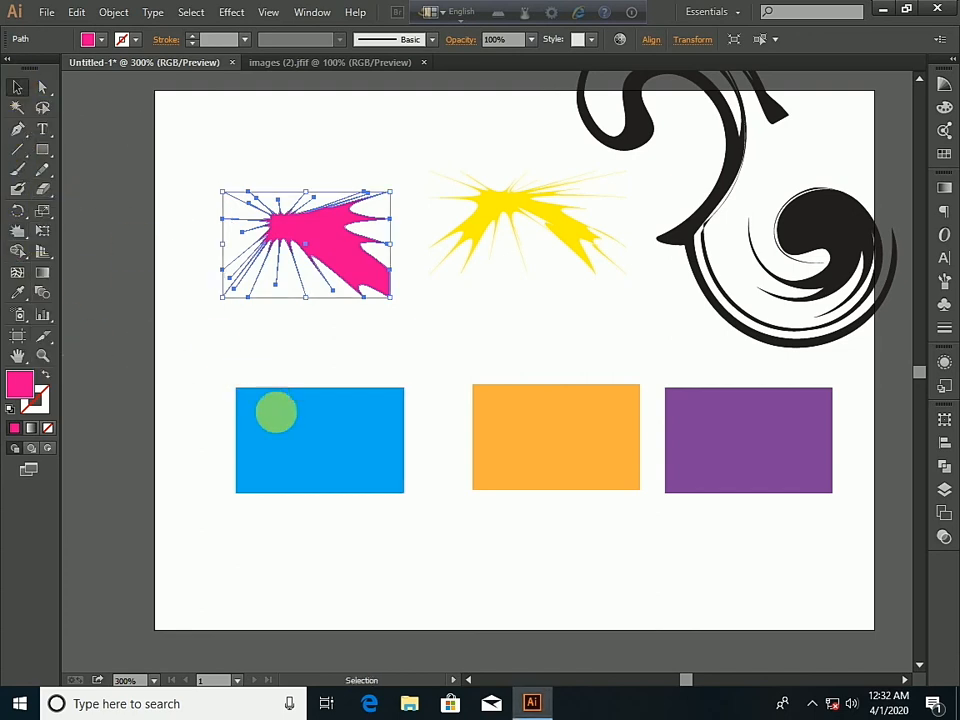
left_click(276, 412)
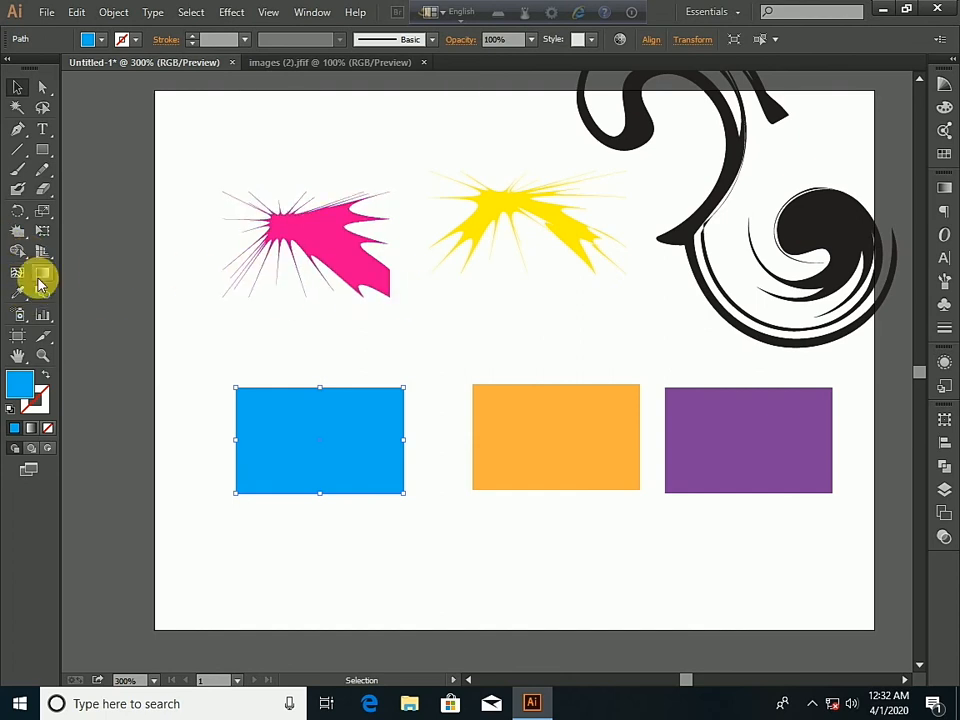
left_click(17, 232)
mouse_move(321, 407)
left_mouse_down()
mouse_move(356, 423)
mouse_move(377, 403)
mouse_move(349, 411)
mouse_move(362, 446)
left_mouse_up()
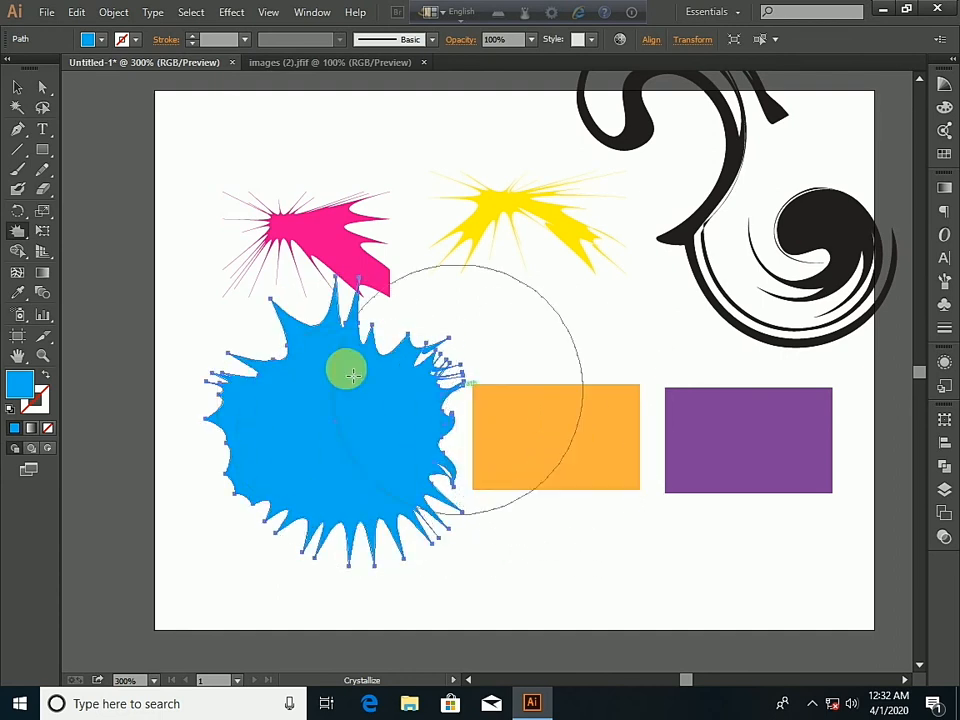
left_click(18, 89)
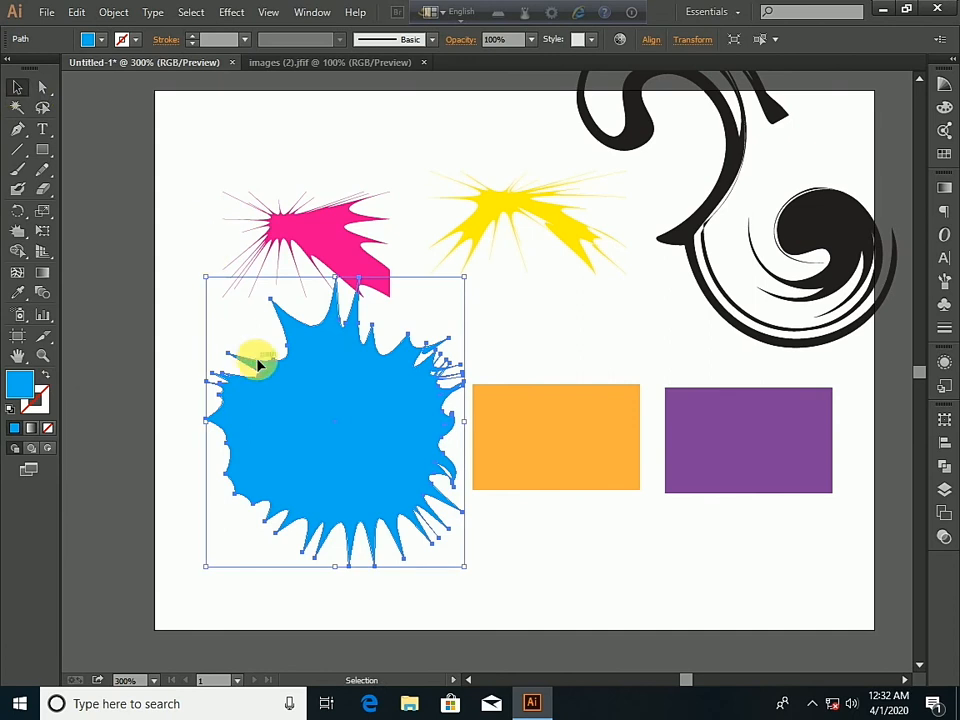
key("ctrl+z")
key("ctrl+z")
key("ctrl+z")
key("ctrl+z")
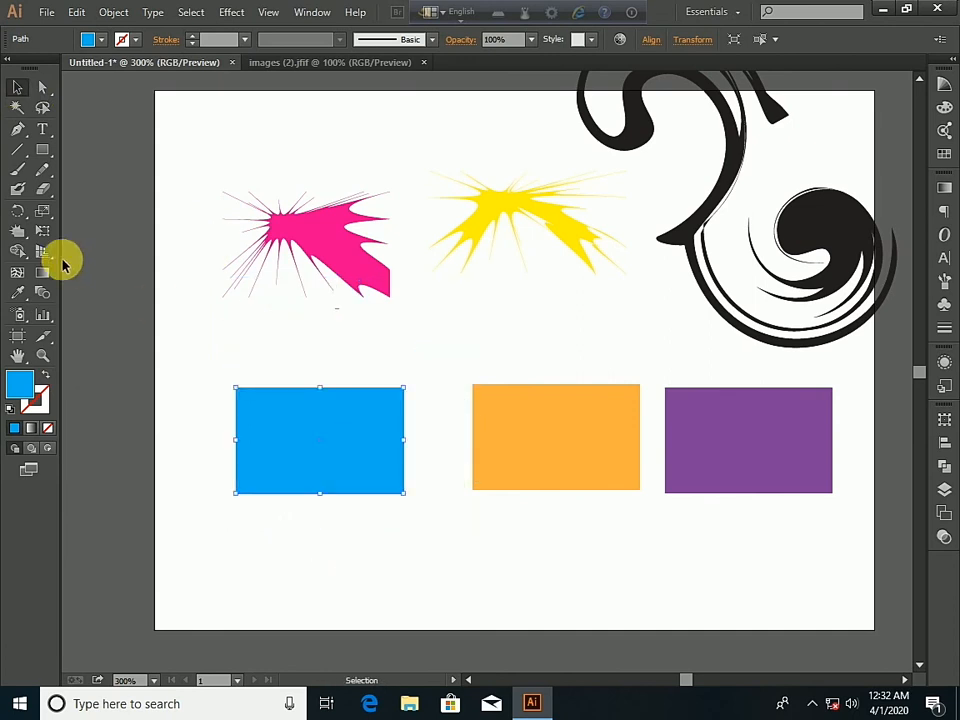
Roughen the upper and lower edges of the blue rectangle with the Wrinkle tool.
left_click_drag(22, 237, 107, 369)
mouse_move(322, 404)
left_mouse_down()
mouse_move(328, 420)
mouse_move(250, 450)
mouse_move(231, 446)
mouse_move(255, 435)
mouse_move(414, 454)
mouse_move(364, 445)
mouse_move(399, 439)
mouse_move(352, 451)
mouse_move(242, 439)
mouse_move(274, 440)
left_mouse_up()
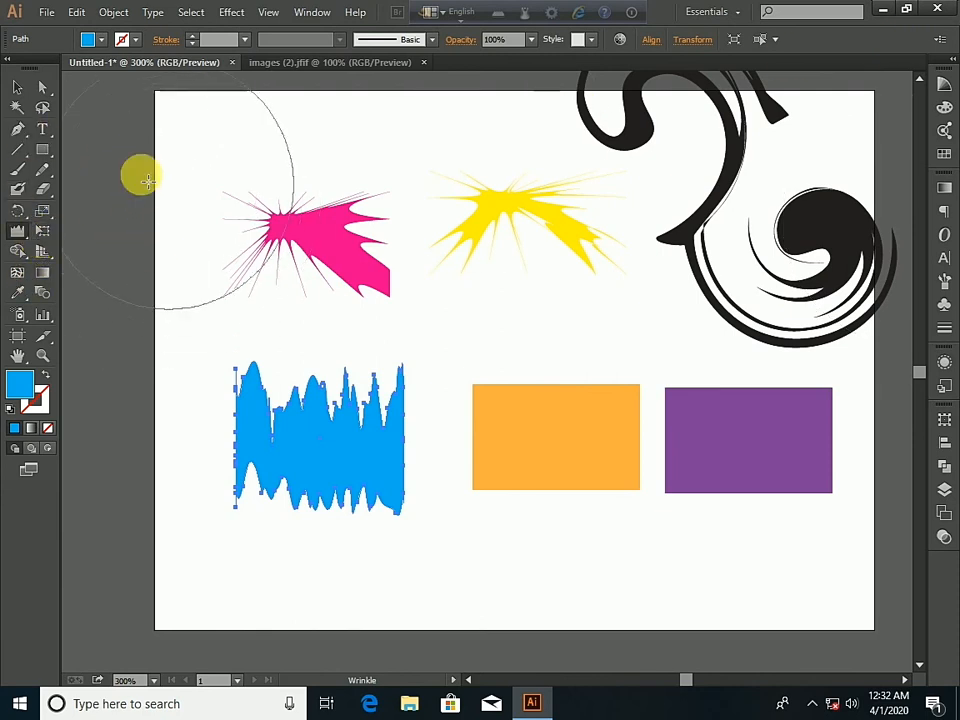
Select all the artwork, including the black ornament, and delete it to clear the artboard.
left_click(17, 88)
left_click_drag(167, 110, 843, 512)
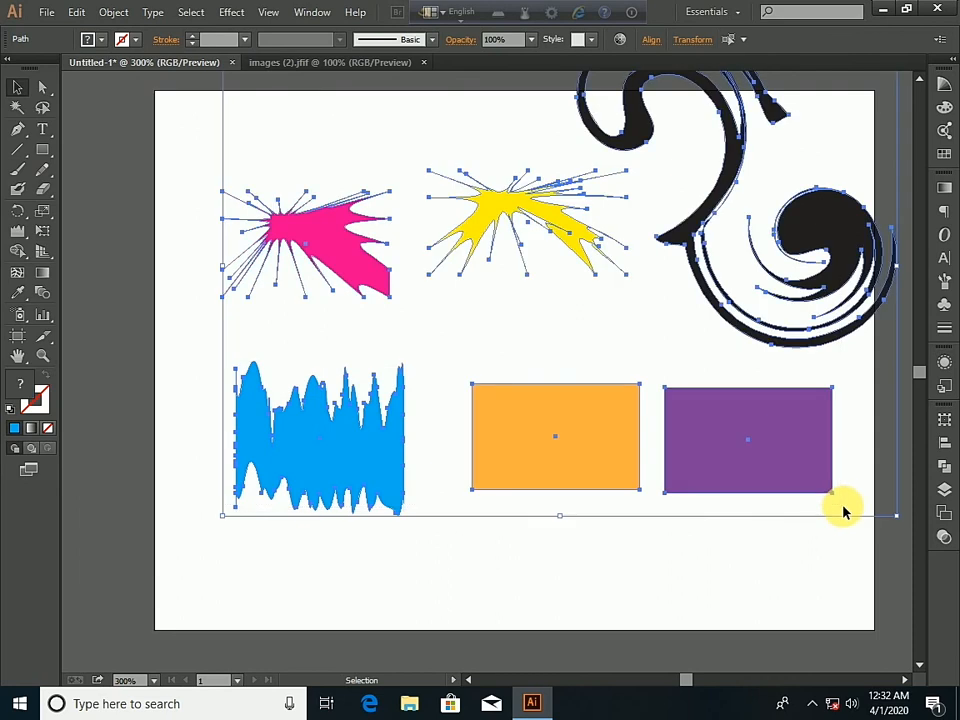
key("Delete")
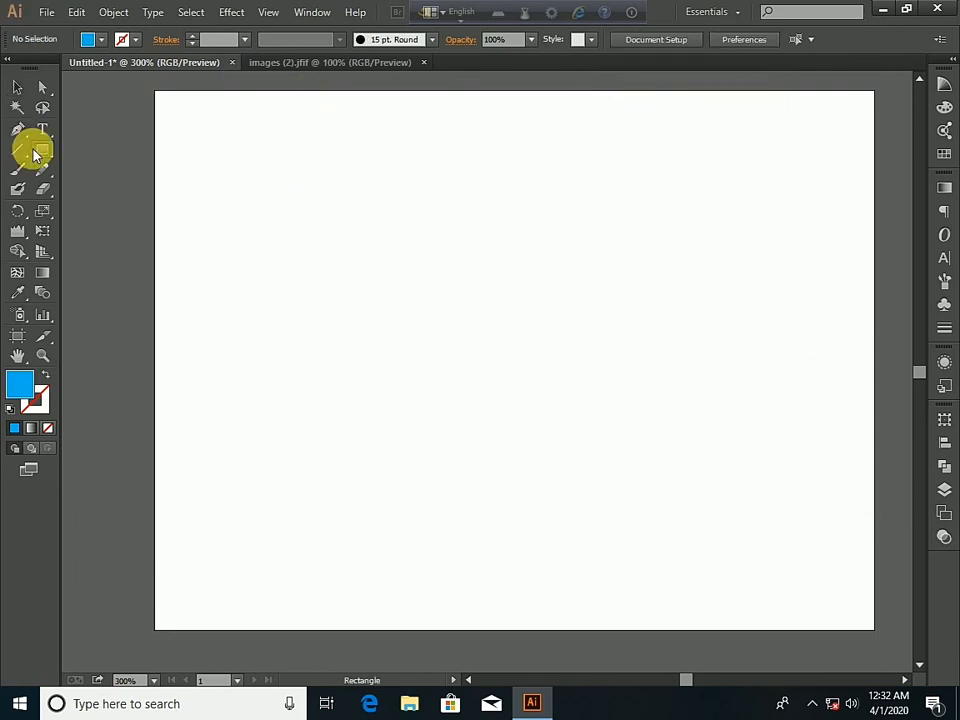
Draw two blue rectangles side by side in the upper half of the artboard, the right one slightly larger.
left_click_drag(241, 153, 420, 261)
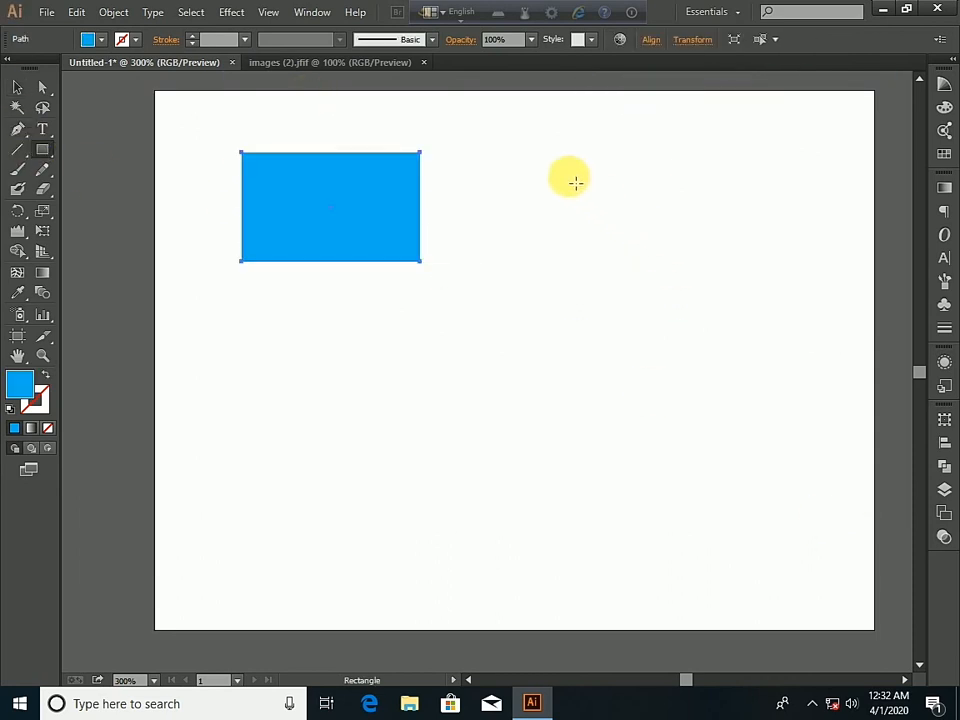
left_click_drag(557, 165, 774, 283)
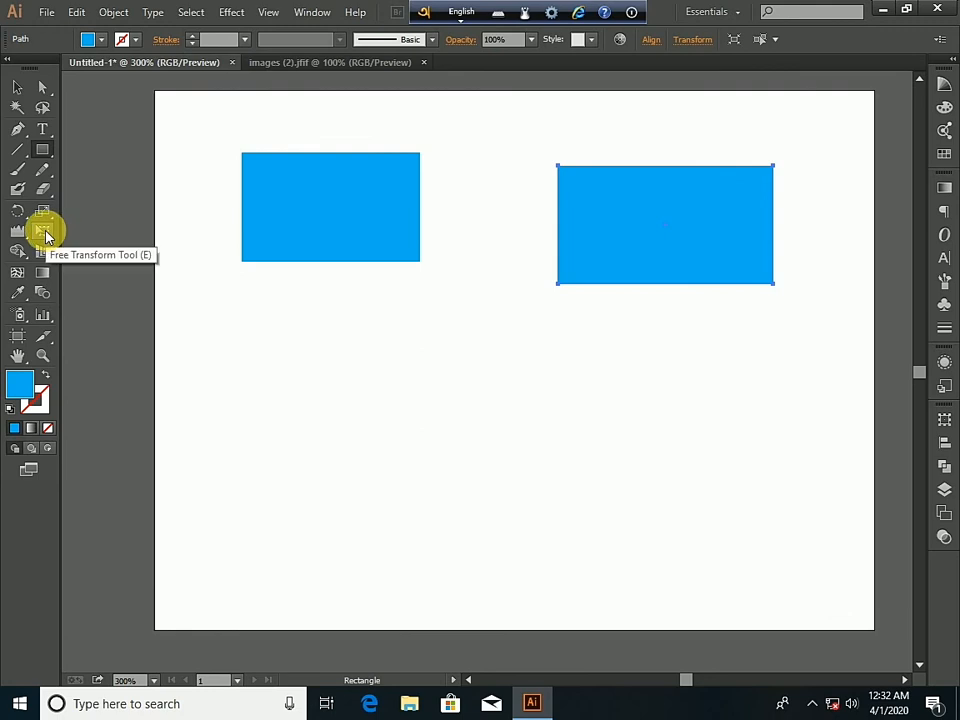
Move the larger blue rectangle up towards the smaller one with Free Transform, and tilt it clockwise.
left_click(44, 234)
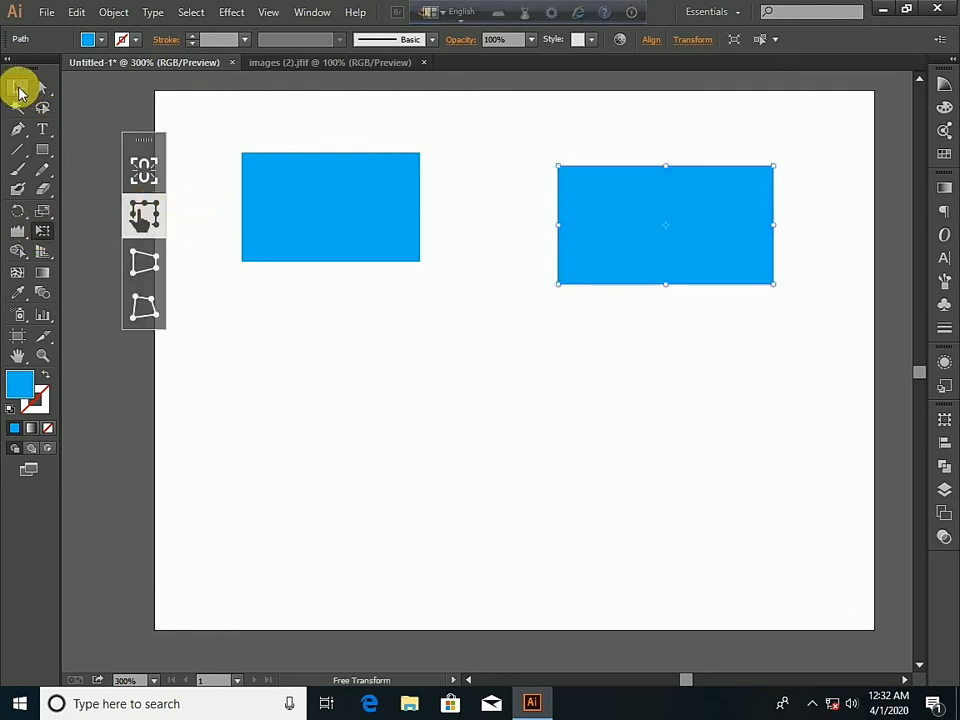
left_click_drag(369, 206, 425, 242)
left_click_drag(714, 216, 656, 201)
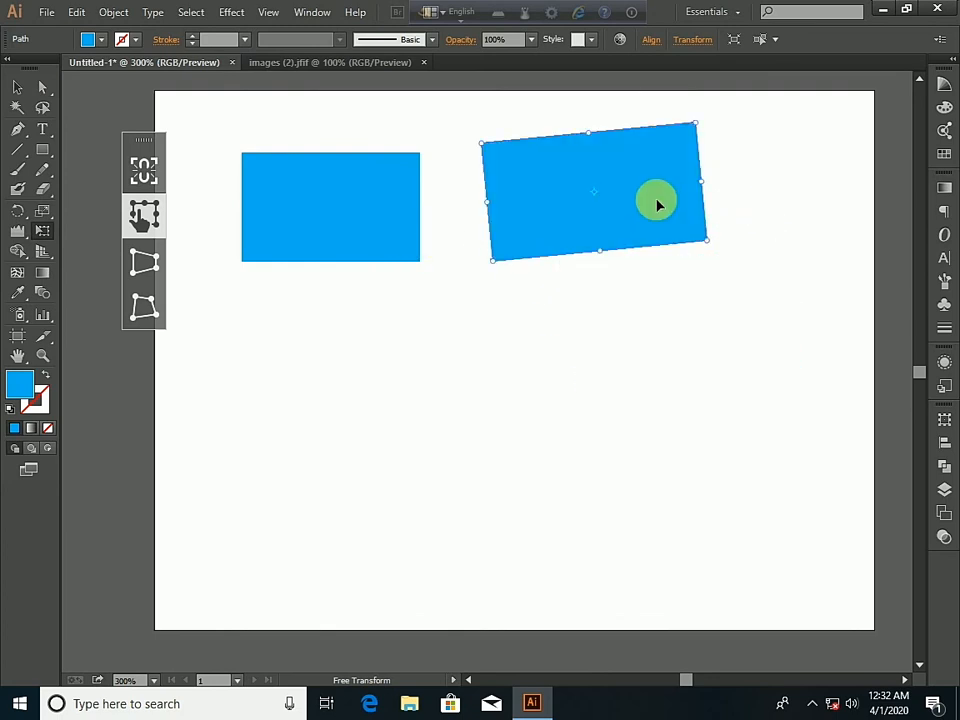
left_click_drag(735, 253, 708, 300)
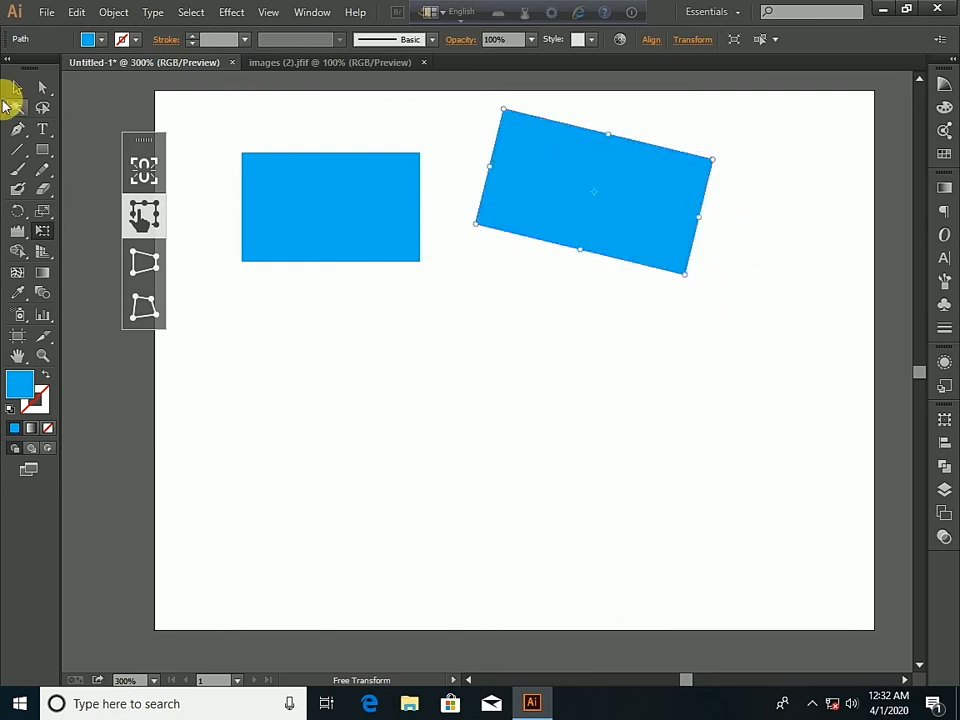
Move the tilted rectangle back down and away from the smaller one, and rotate it until it is nearly level.
left_click_drag(546, 168, 583, 226)
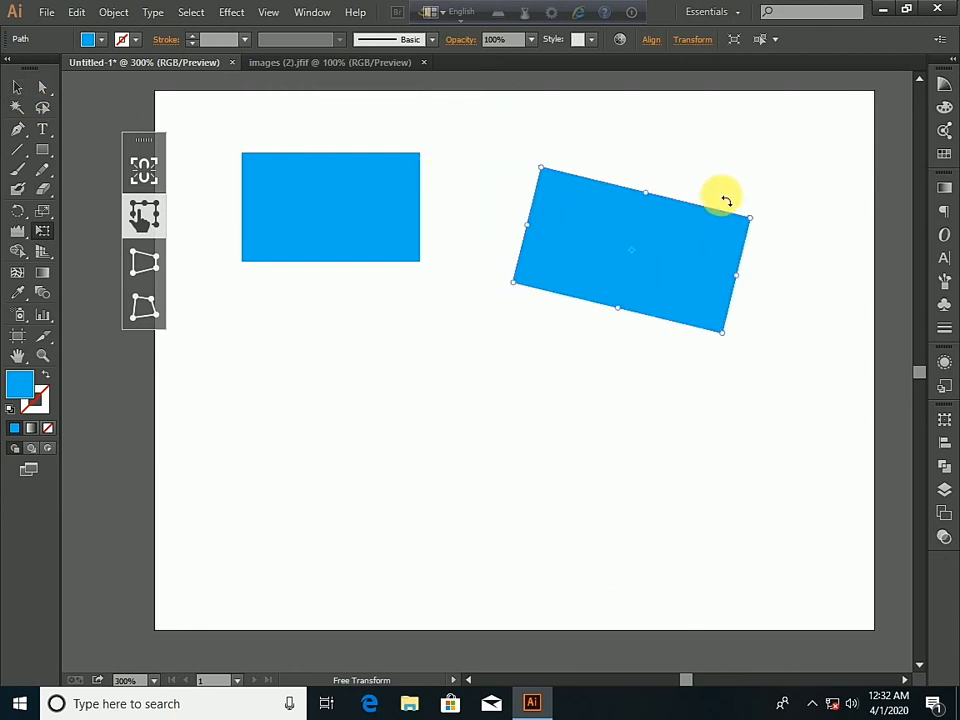
left_click_drag(763, 219, 750, 199)
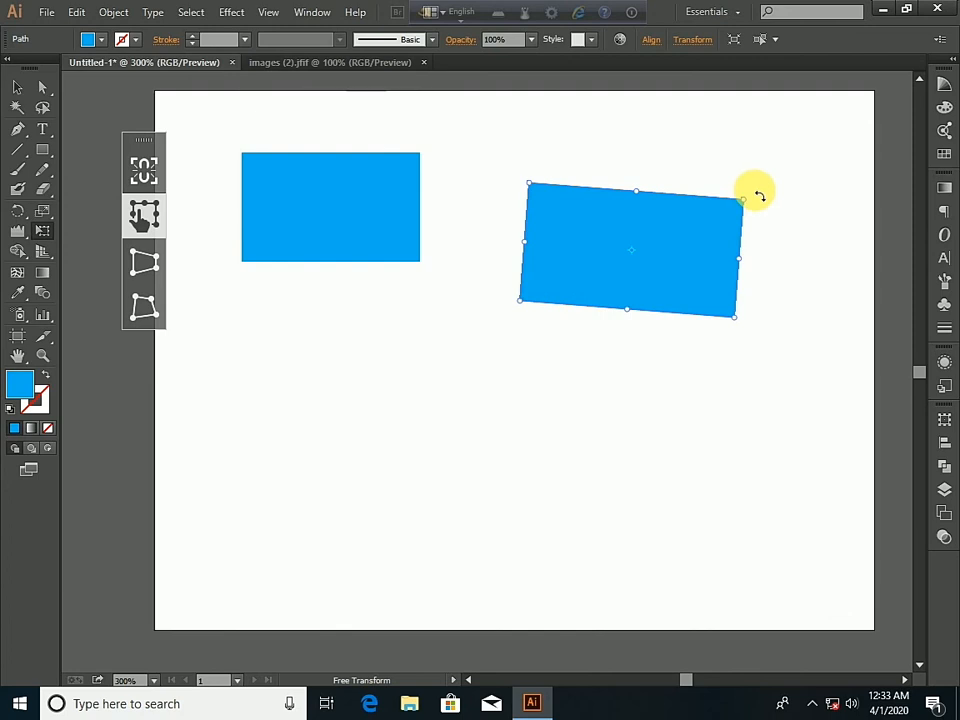
left_click_drag(759, 195, 755, 186)
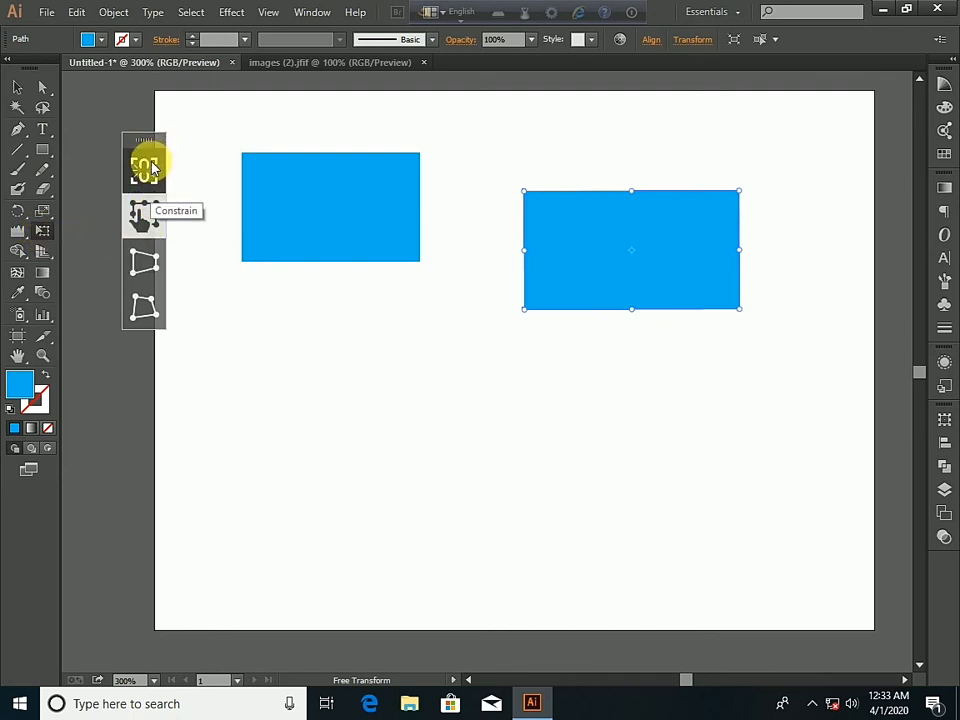
Use Perspective Distort on the larger rectangle to narrow its right side and stretch its left side taller.
left_click(154, 270)
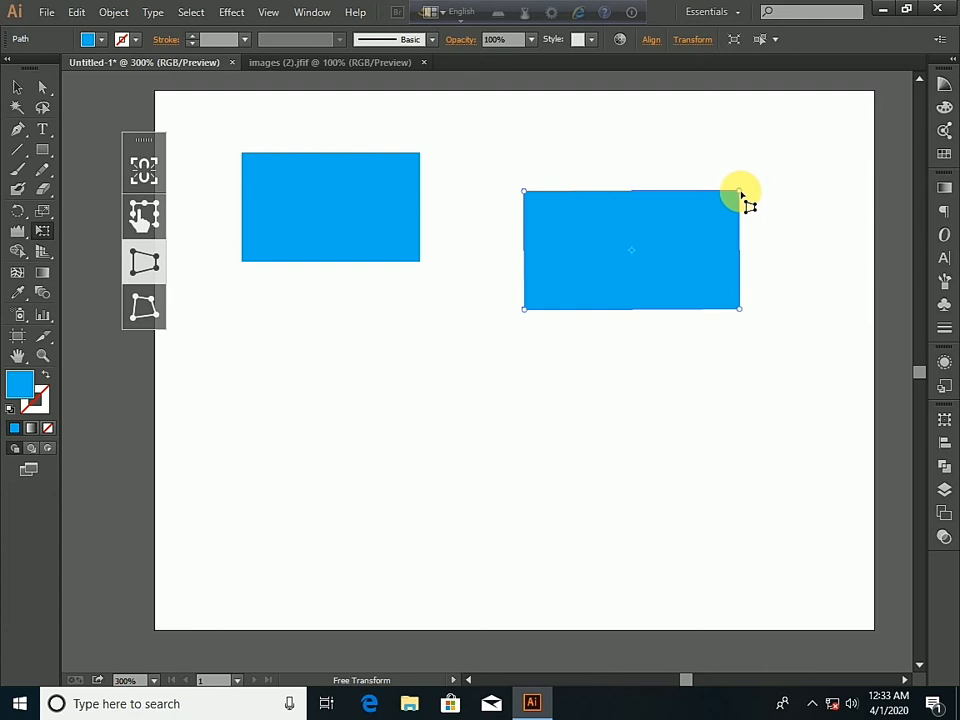
left_click_drag(739, 191, 736, 228)
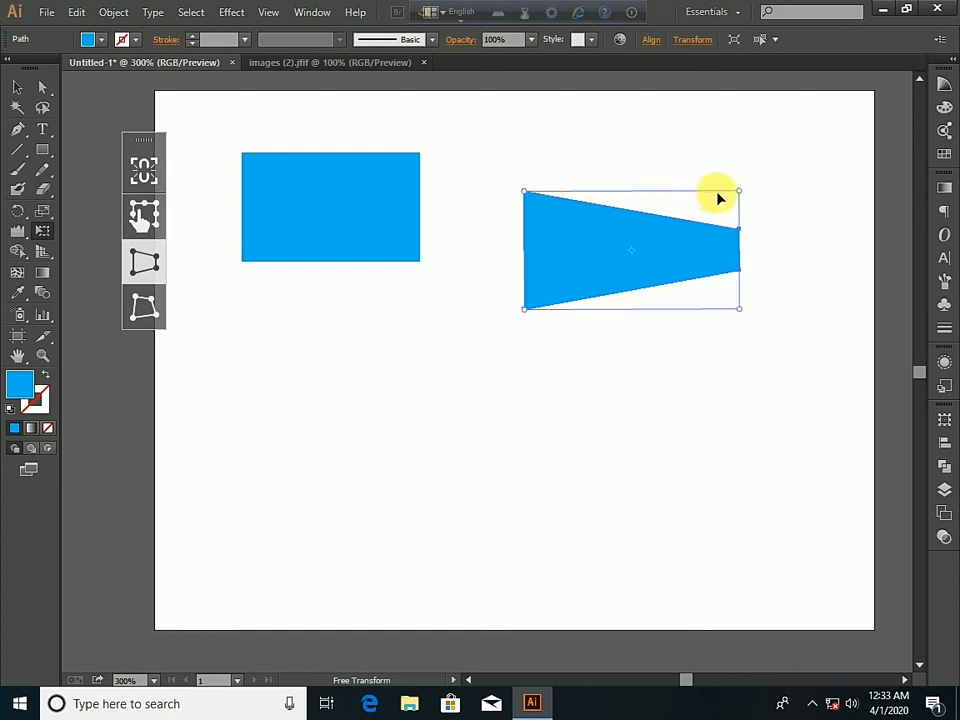
mouse_move(741, 193)
left_mouse_down()
mouse_move(735, 139)
mouse_move(739, 207)
left_mouse_up()
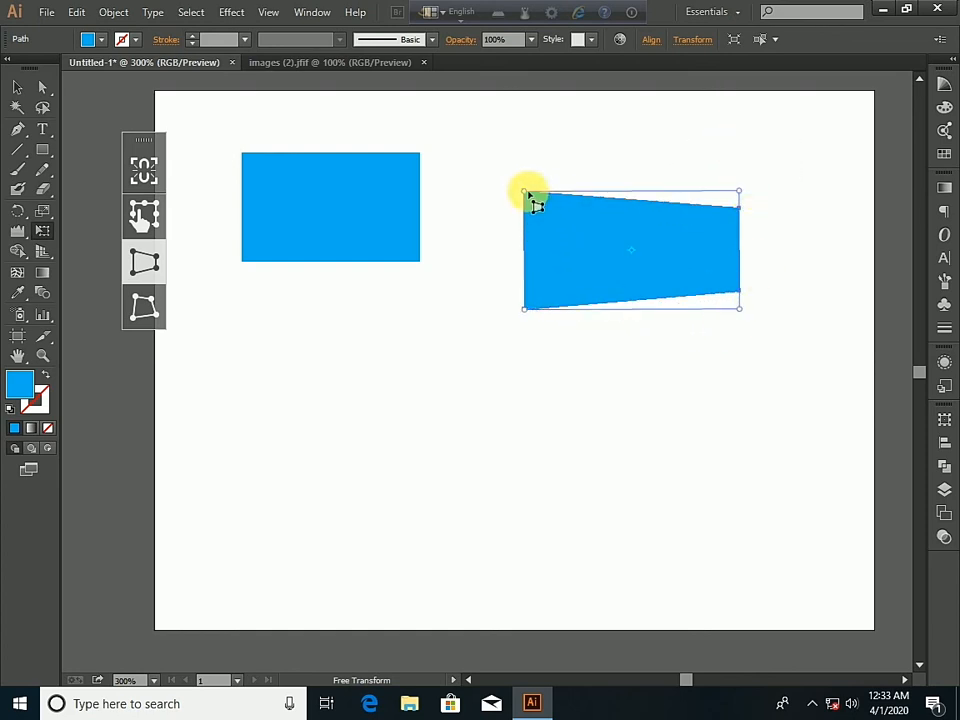
left_click_drag(524, 192, 524, 128)
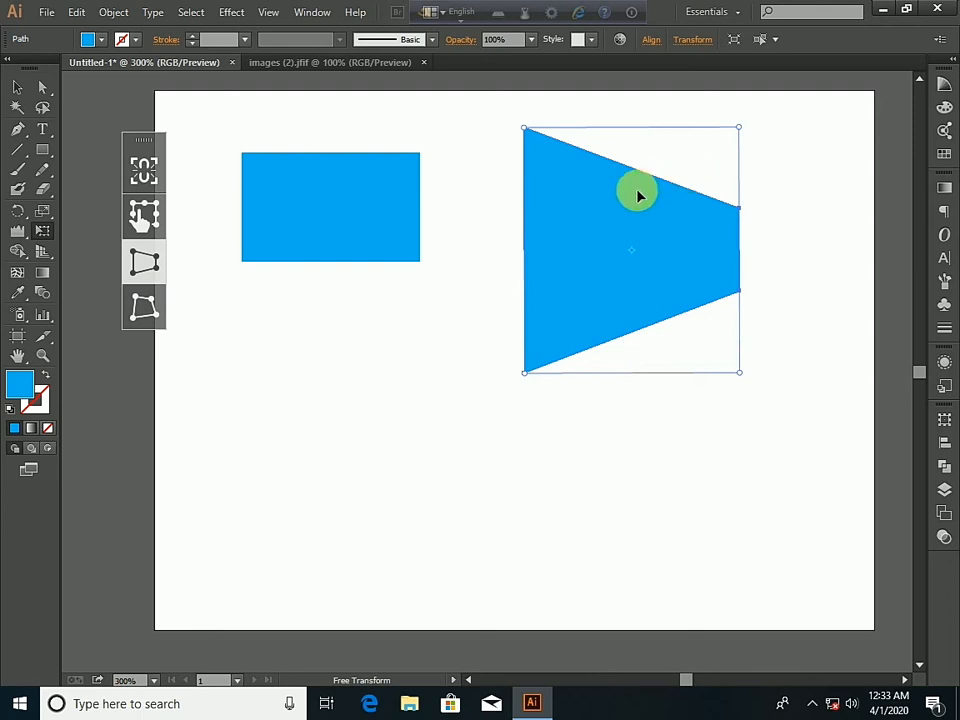
Undo the perspective distortions and the last rotation of the larger rectangle.
key("ctrl+z")
key("ctrl+z")
key("ctrl+z")
key("ctrl+z")
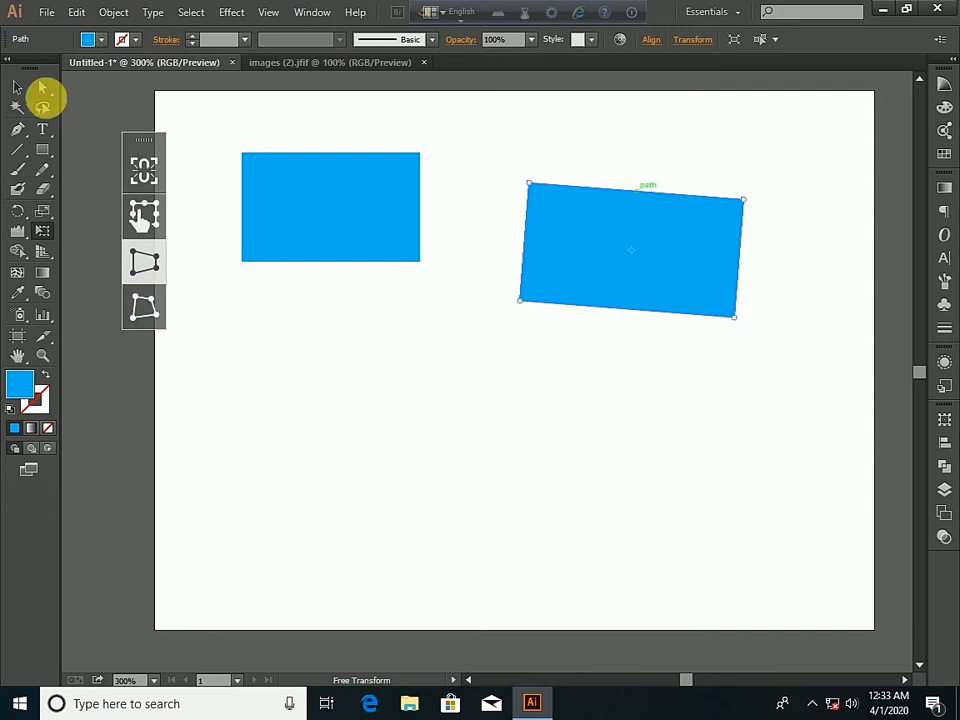
Use Free Distort on the larger rectangle to pull both upper corners inward and the lower-right corner outward, forming an irregular quadrilateral.
left_click(155, 313)
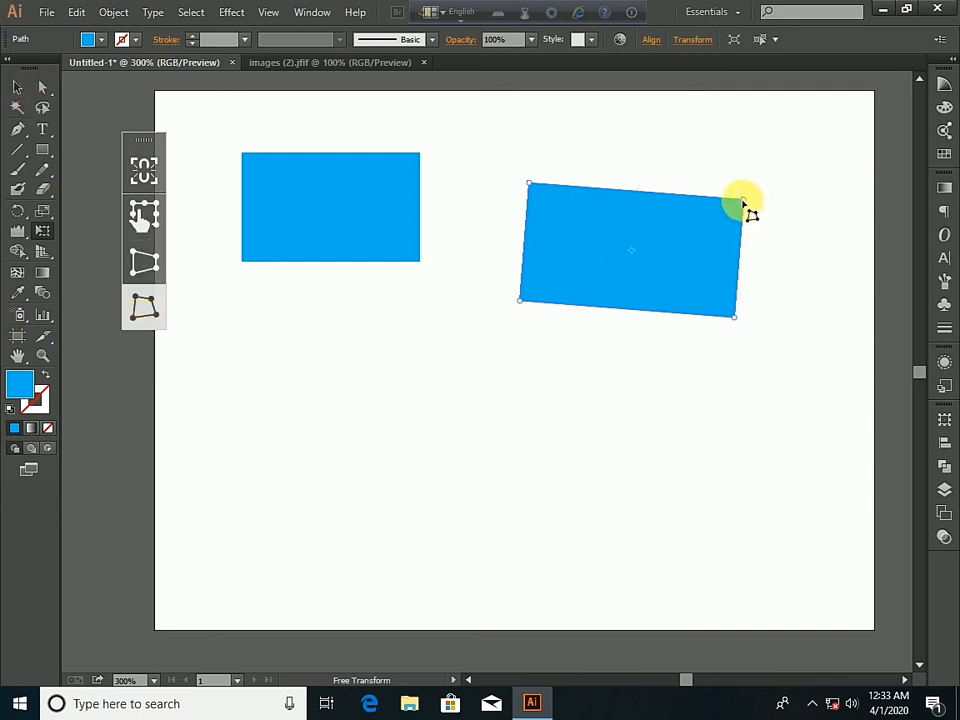
left_click_drag(745, 203, 642, 219)
left_click_drag(664, 230, 663, 226)
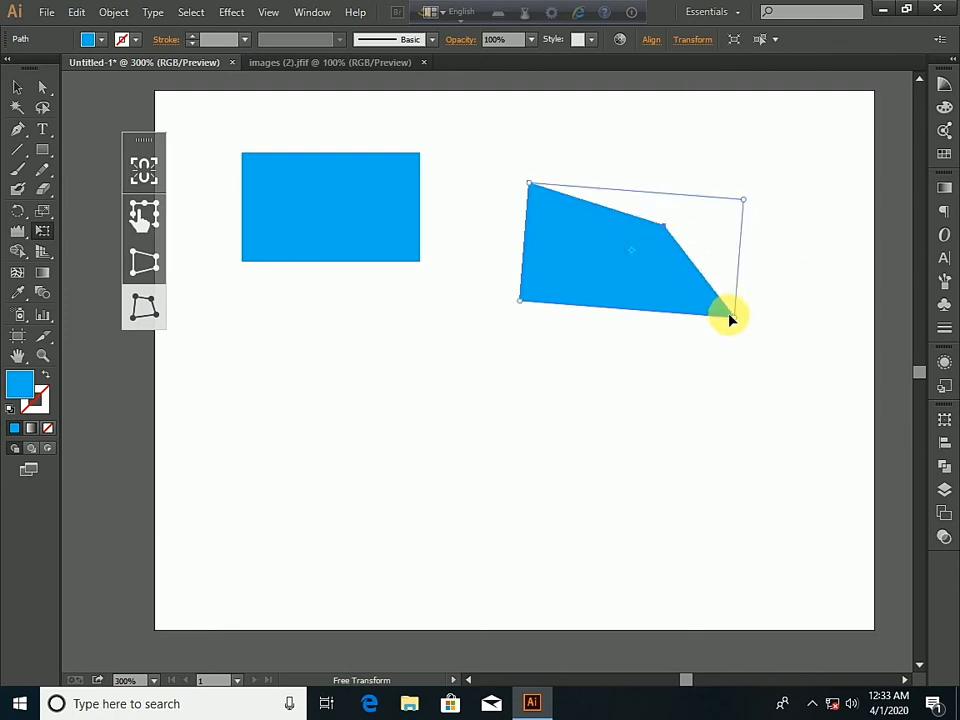
left_click_drag(735, 318, 778, 342)
left_click(531, 186)
left_click_drag(531, 186, 568, 228)
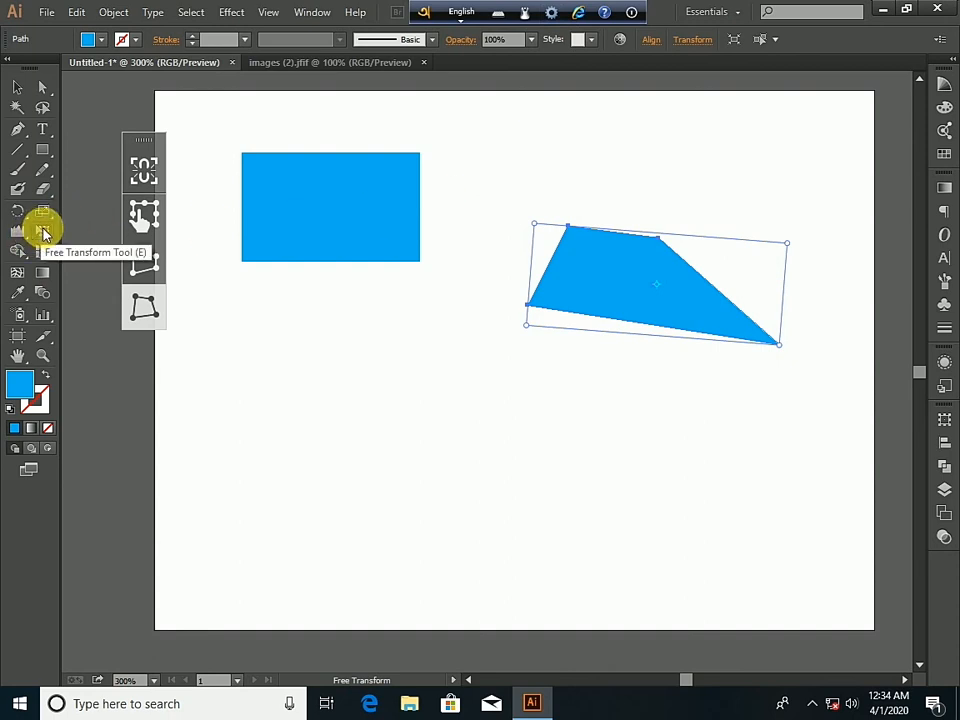
Select the smaller blue rectangle and move it around with Free Transform, leaving it lower and closer to the artboard's left edge.
left_click(141, 212)
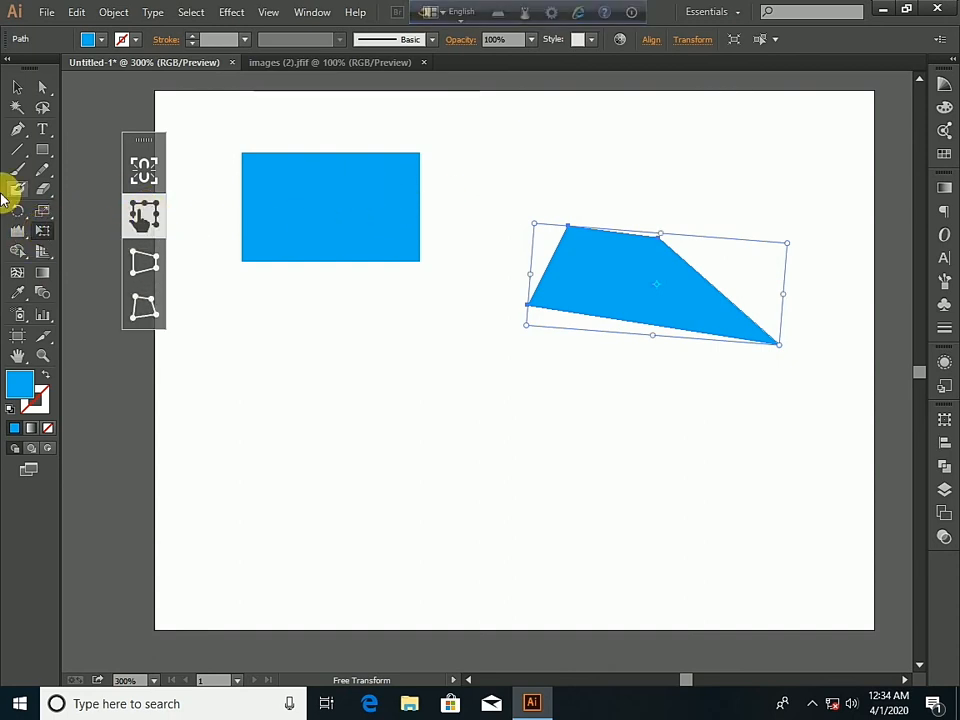
left_click(17, 88)
left_click(304, 212)
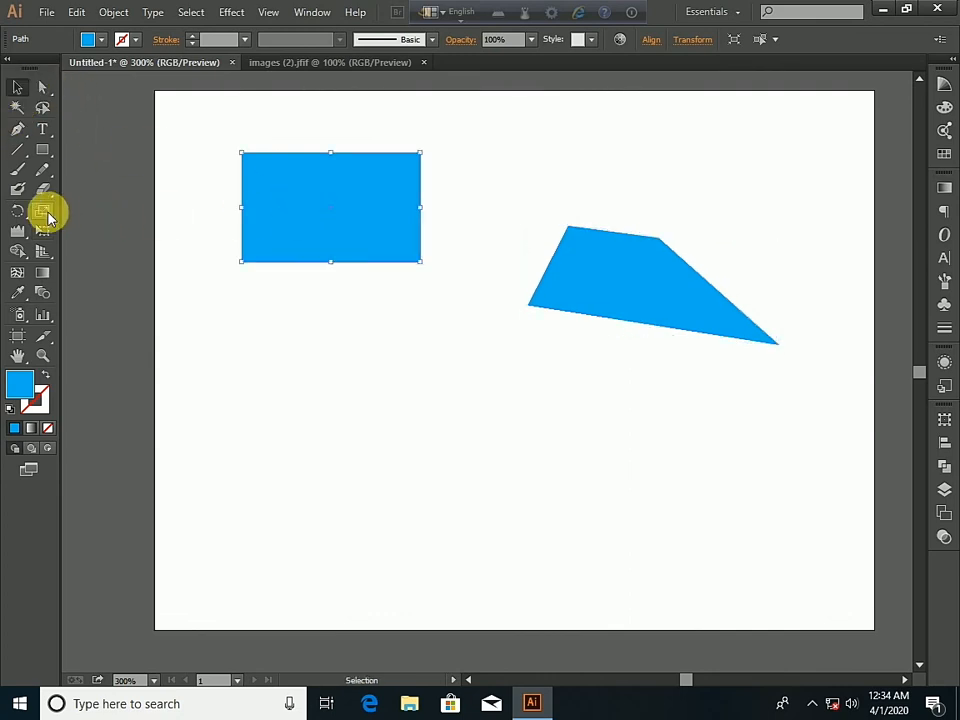
left_click(43, 232)
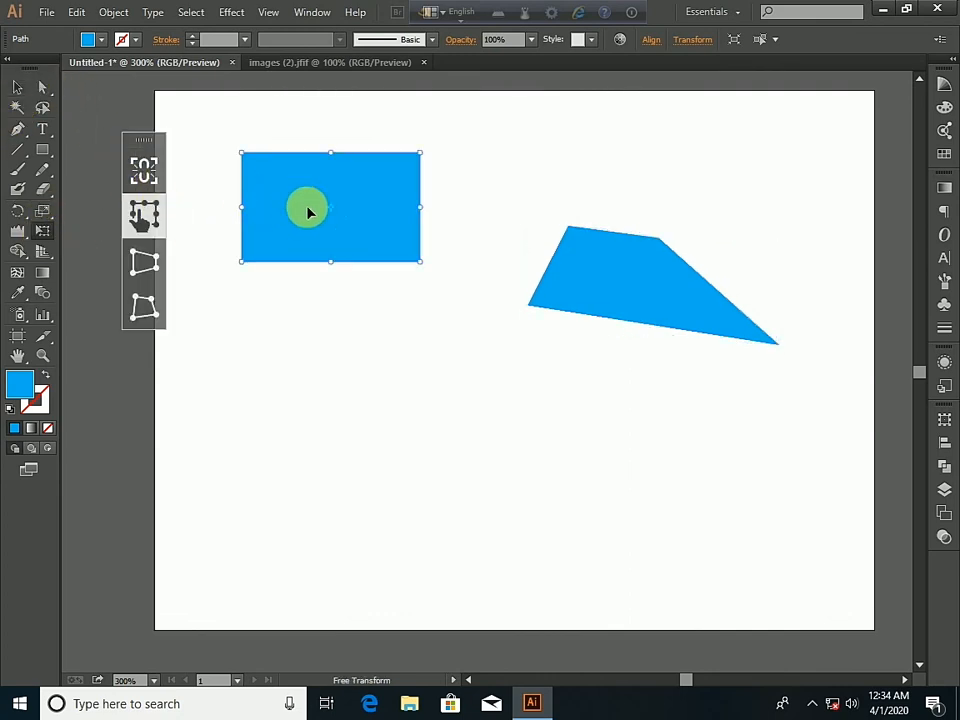
left_click_drag(311, 208, 533, 258)
left_click_drag(583, 199, 324, 276)
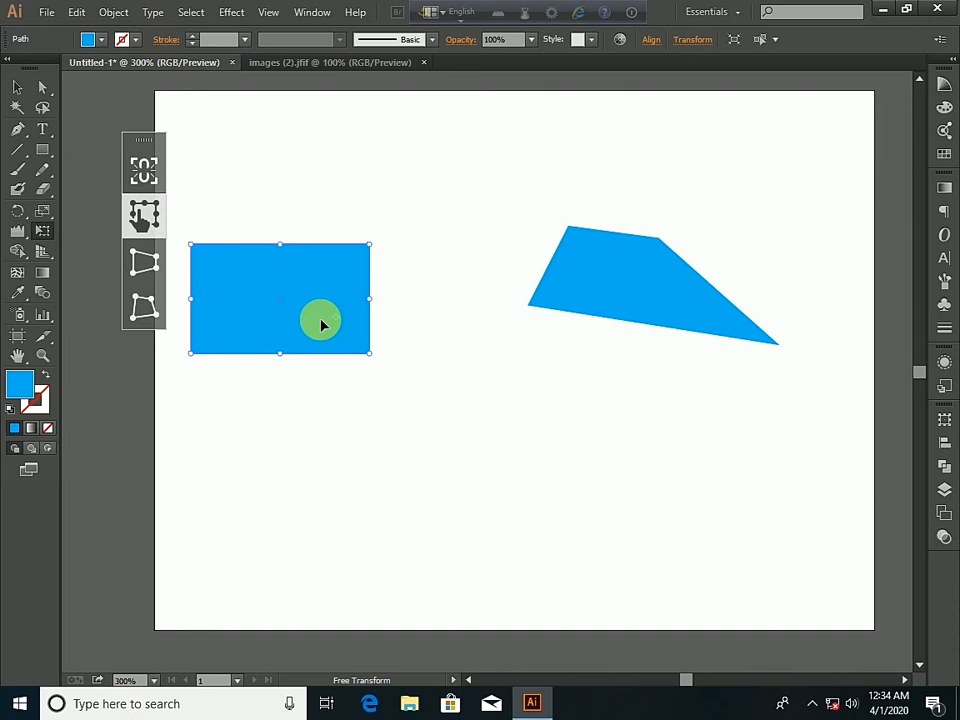